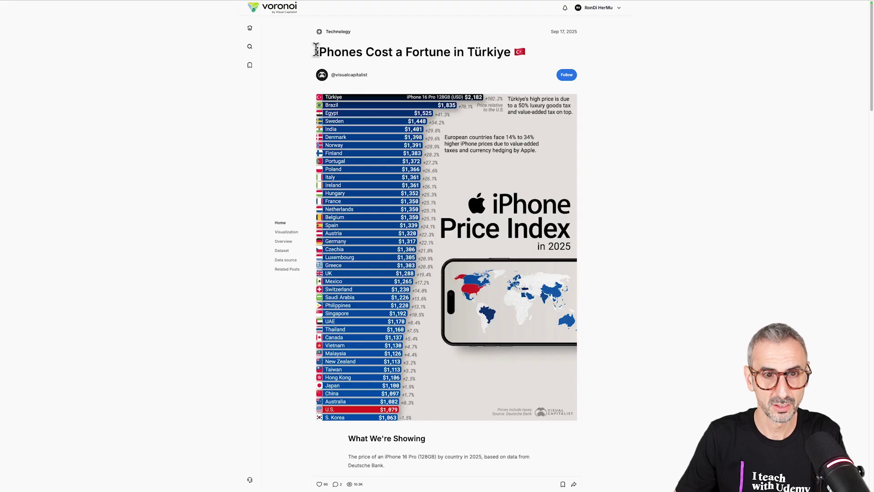
# - Copy the full Dataset table, including its header row, from the Voronoi article on iPhone prices
pyautogui.moveTo(316, 49); pyautogui.dragTo(498, 66)
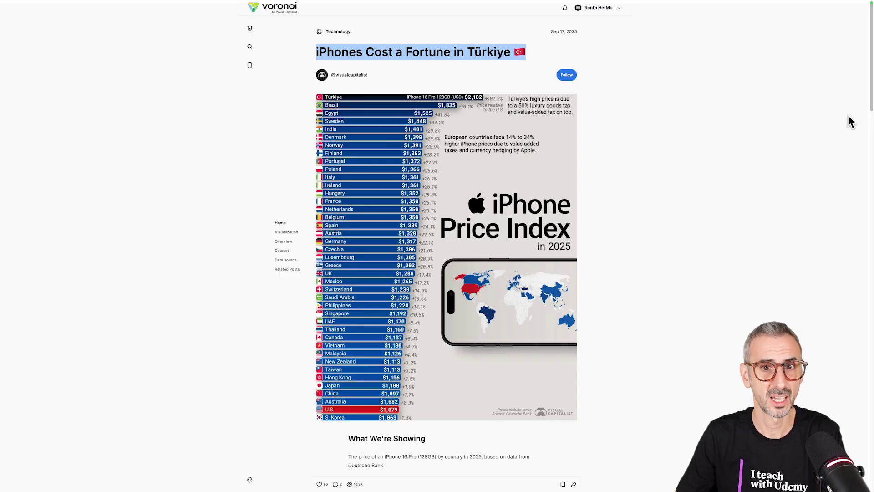
pyautogui.scroll(-8, 567, 145)
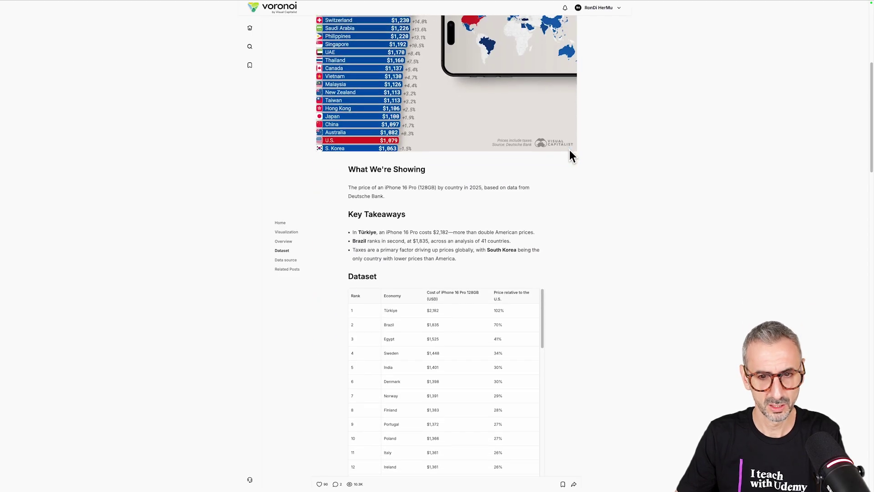
pyautogui.scroll(10, 572, 155)
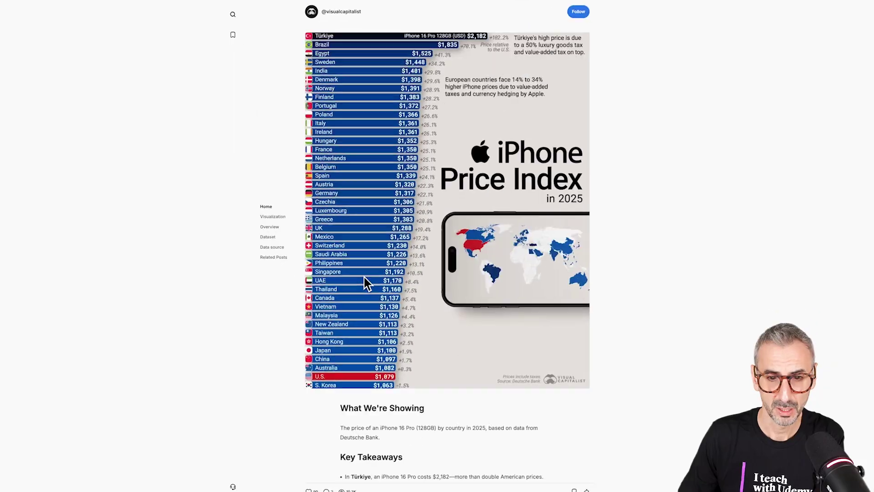
pyautogui.scroll(-10, 364, 277)
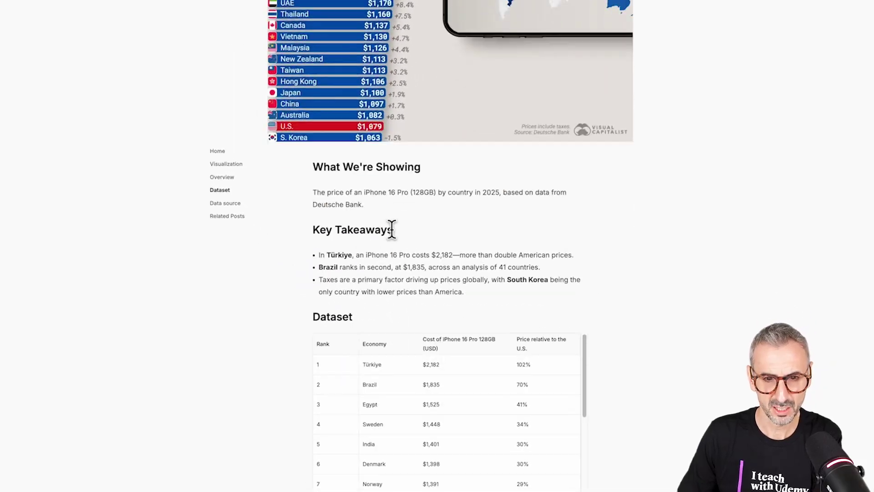
pyautogui.scroll(-6, 363, 240)
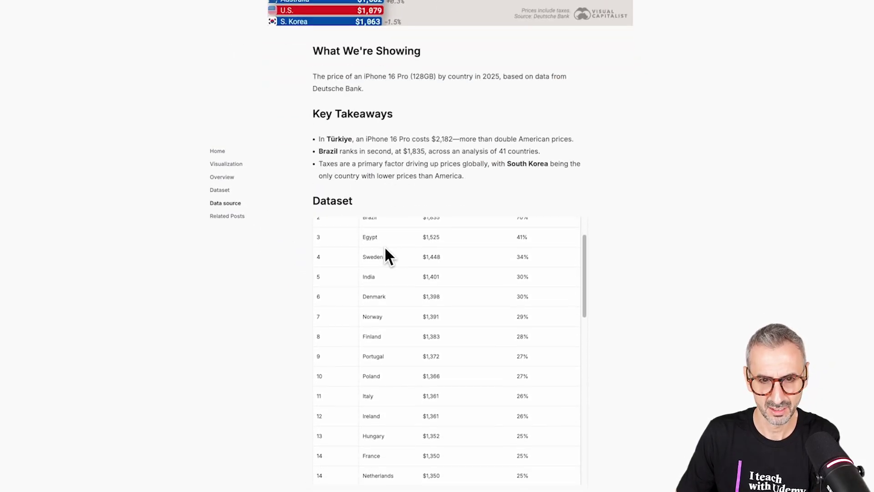
pyautogui.scroll(-6, 455, 285)
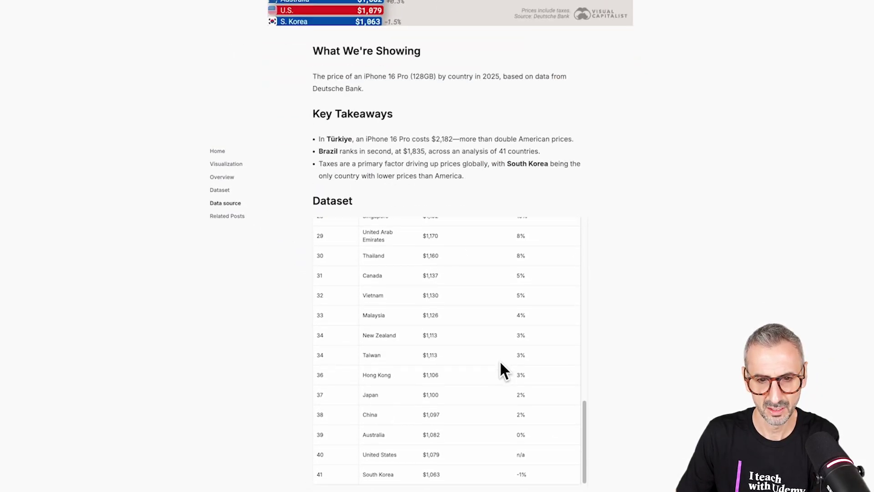
pyautogui.moveTo(548, 482); pyautogui.dragTo(314, 238)
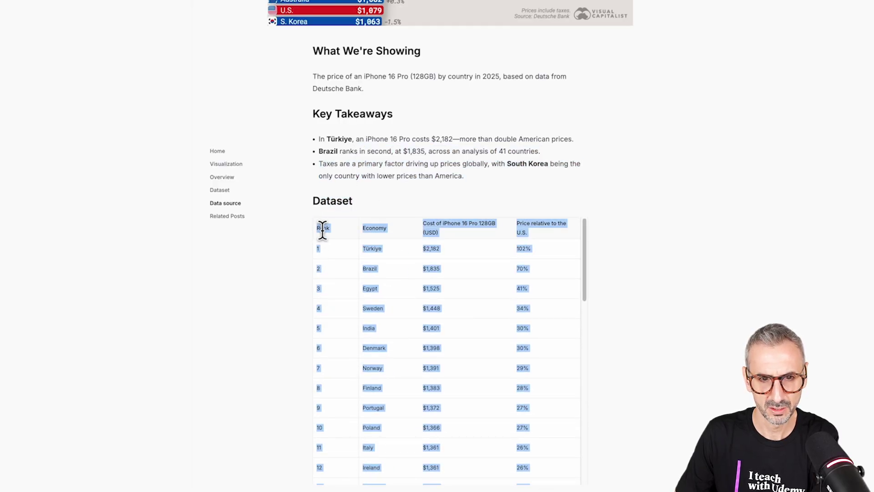
pyautogui.rightClick(320, 229)
pyautogui.click(347, 251)
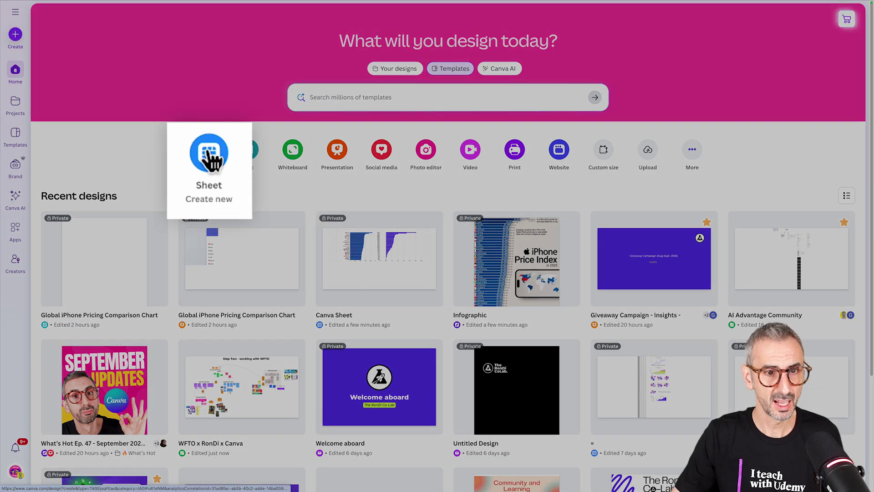
# - Switch to Canva, create a new blank sheet and paste the copied iPhone price table starting at cell A1
pyautogui.click(211, 162)
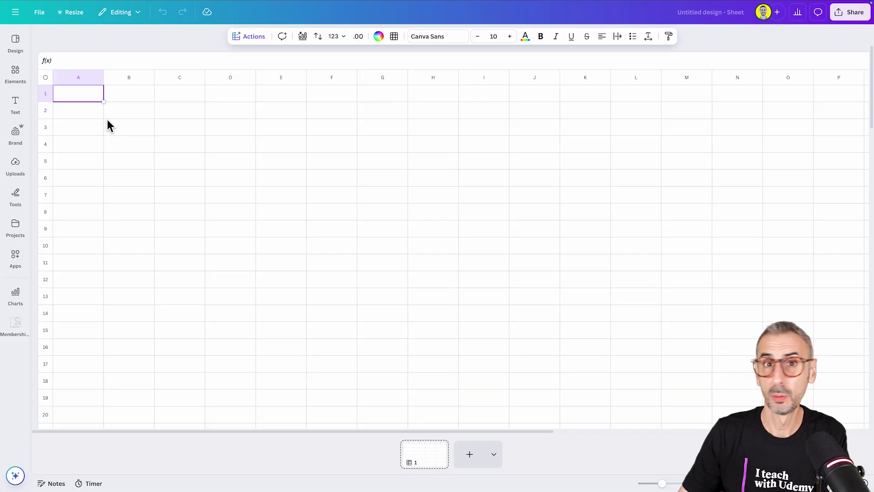
pyautogui.rightClick(86, 96)
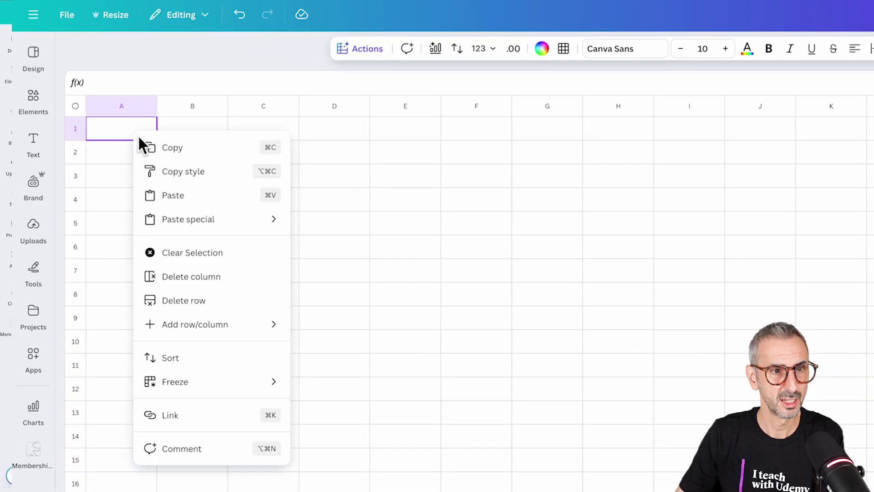
pyautogui.click(173, 195)
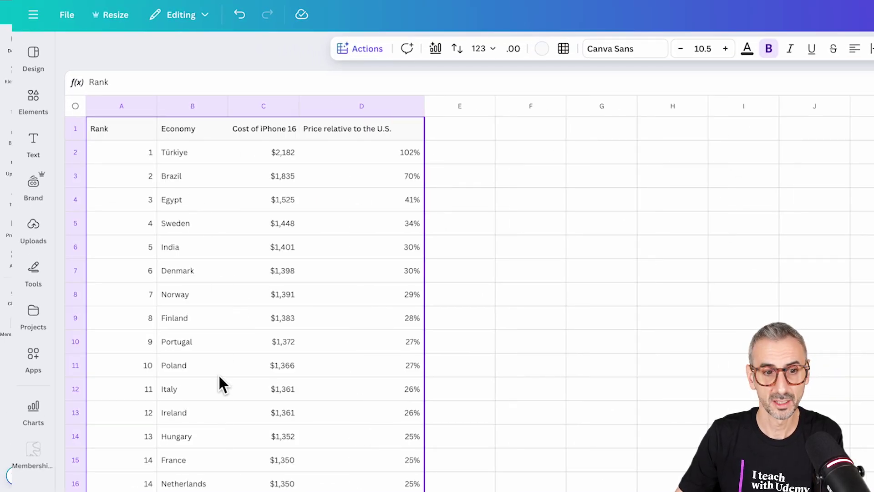
pyautogui.scroll(-10, 219, 377)
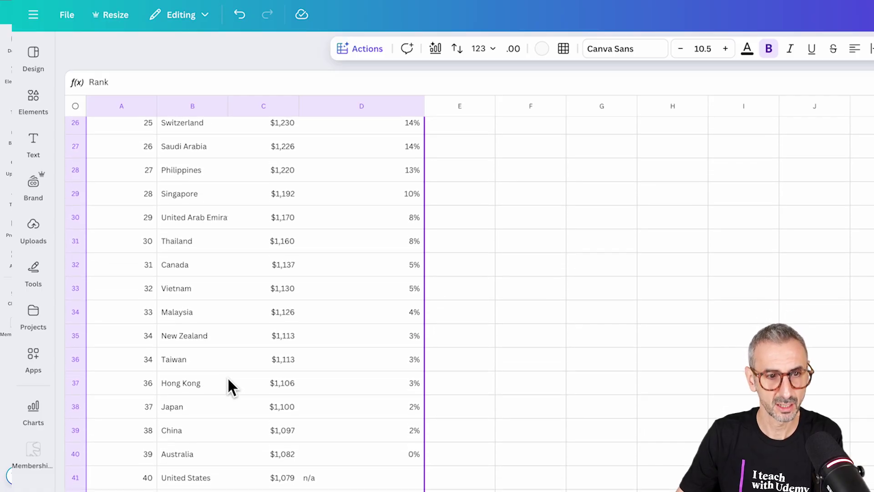
pyautogui.scroll(10, 227, 377)
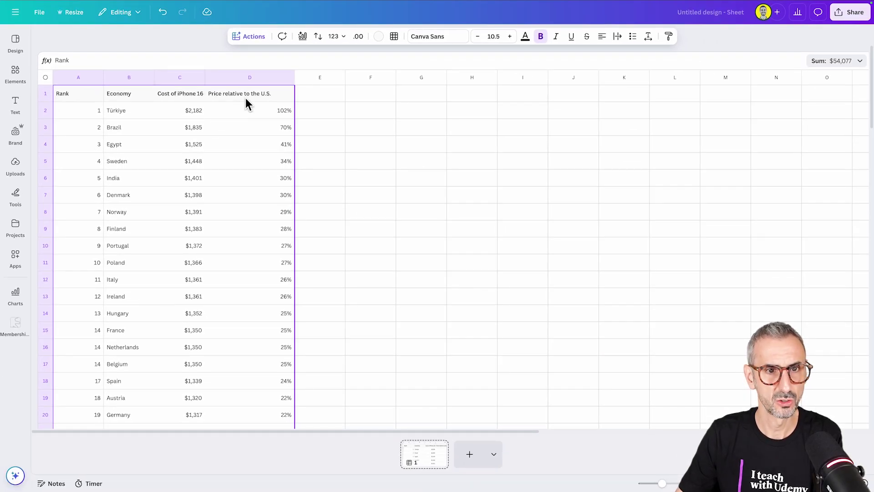
# - Insert a single-color row chart from the range A1:D42 and place it enlarged beside the table
pyautogui.click(303, 38)
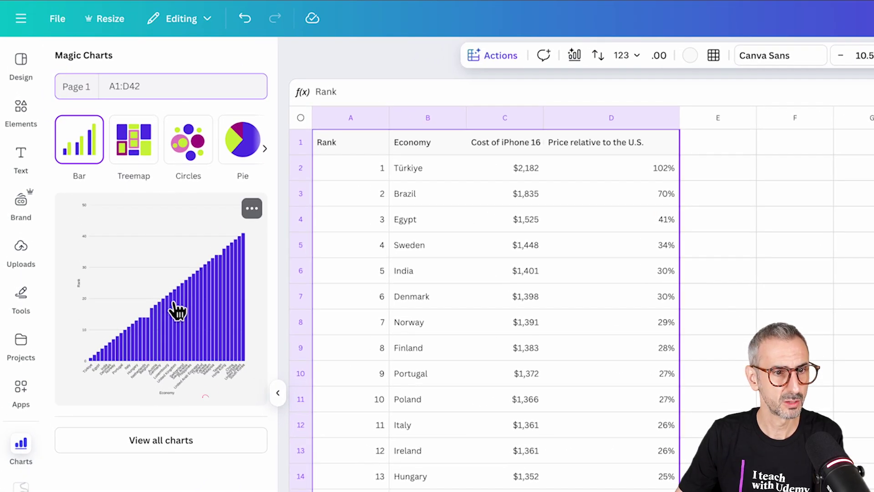
pyautogui.click(176, 439)
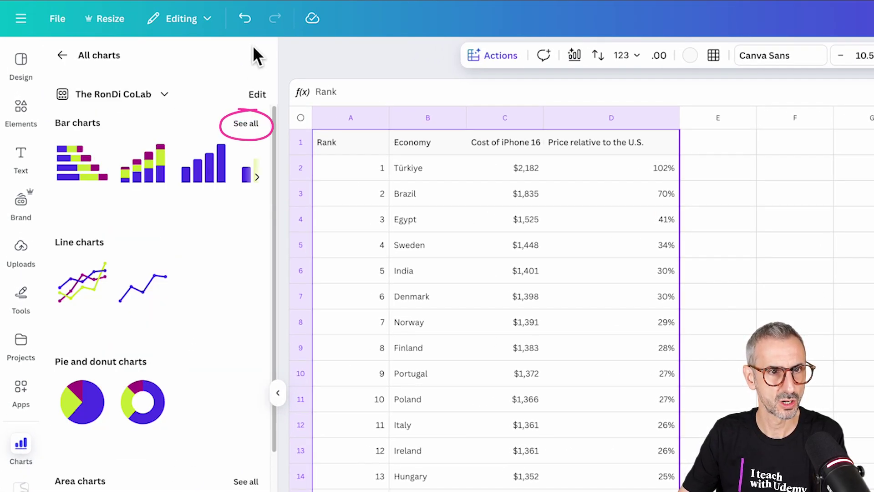
pyautogui.click(246, 125)
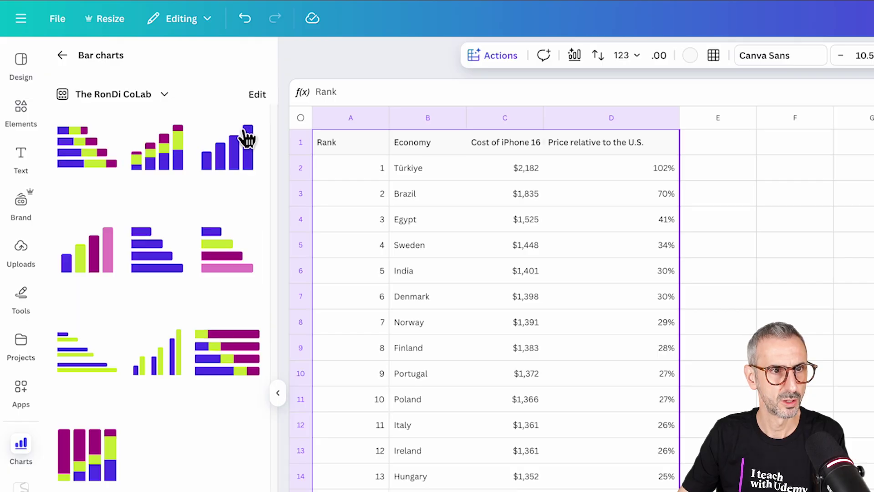
pyautogui.click(151, 260)
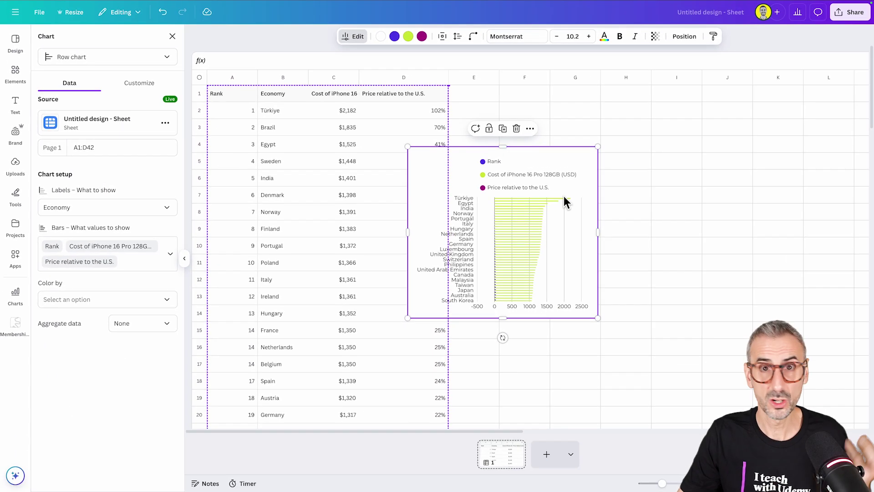
pyautogui.moveTo(565, 200); pyautogui.dragTo(616, 133)
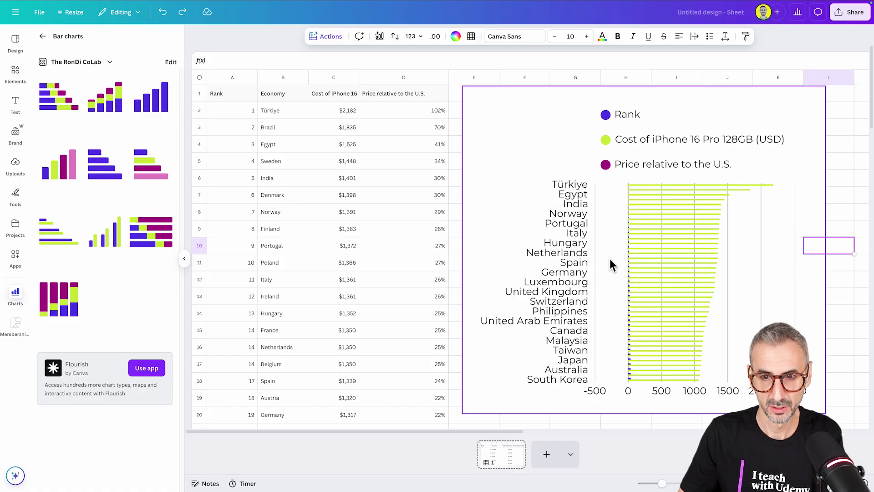
# - Limit the row chart's bars to Cost of iPhone 16 Pro 128GB (USD) and color them dark blue
pyautogui.click(610, 258)
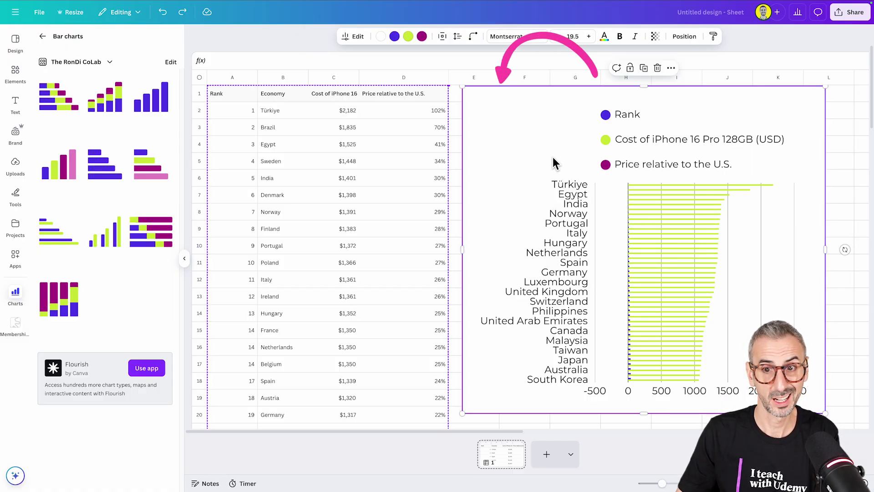
pyautogui.click(352, 38)
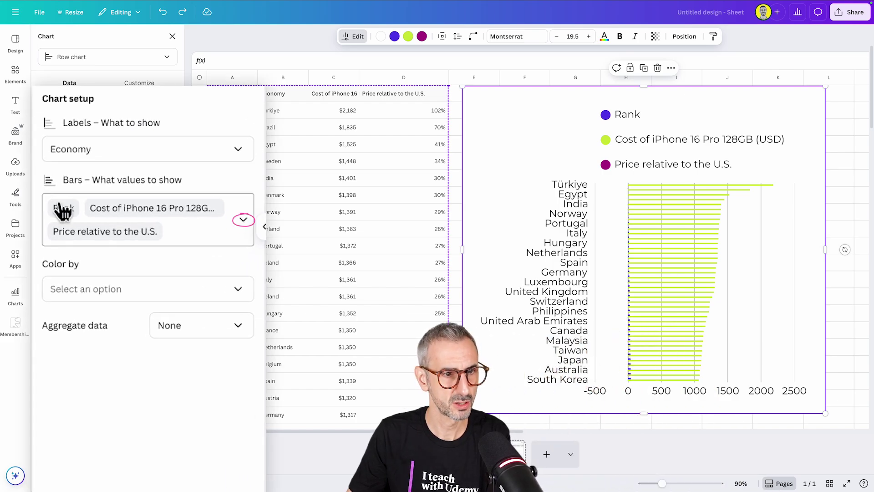
pyautogui.click(242, 220)
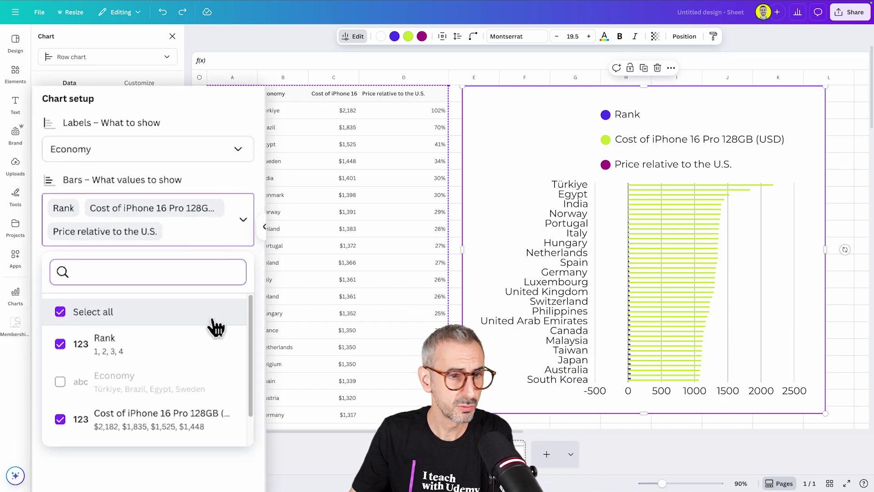
pyautogui.click(64, 344)
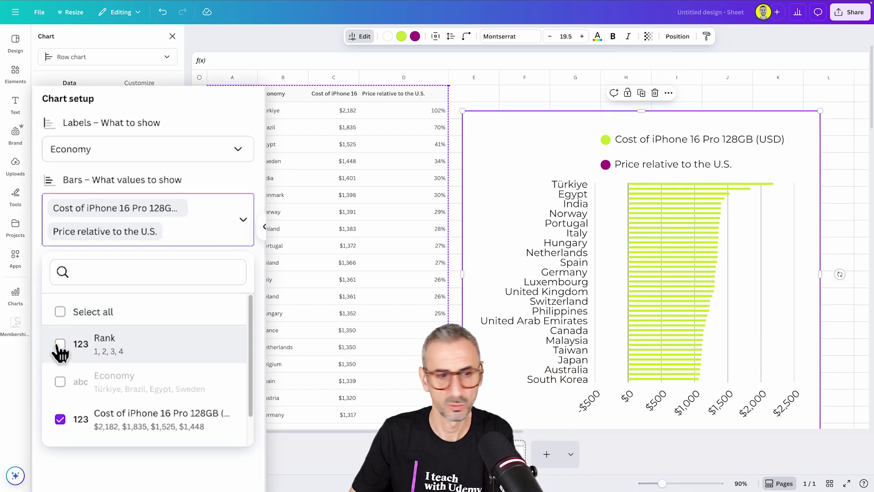
pyautogui.scroll(-1, 72, 383)
pyautogui.click(60, 423)
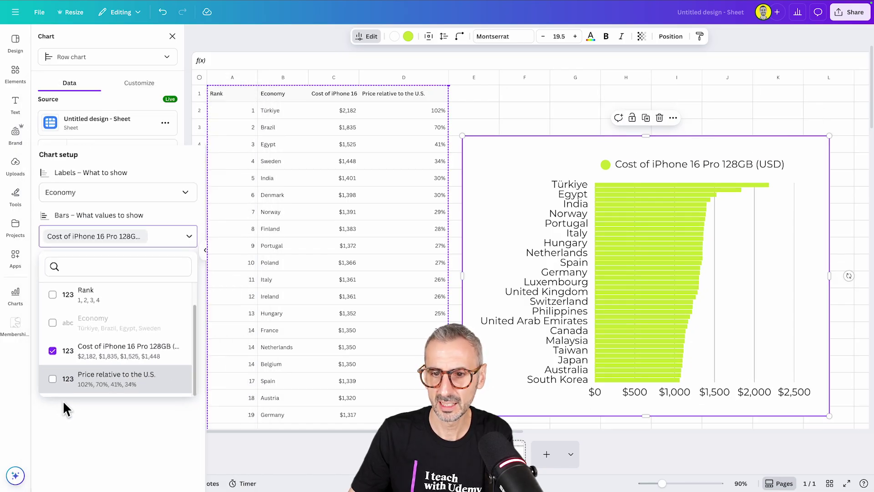
pyautogui.click(408, 37)
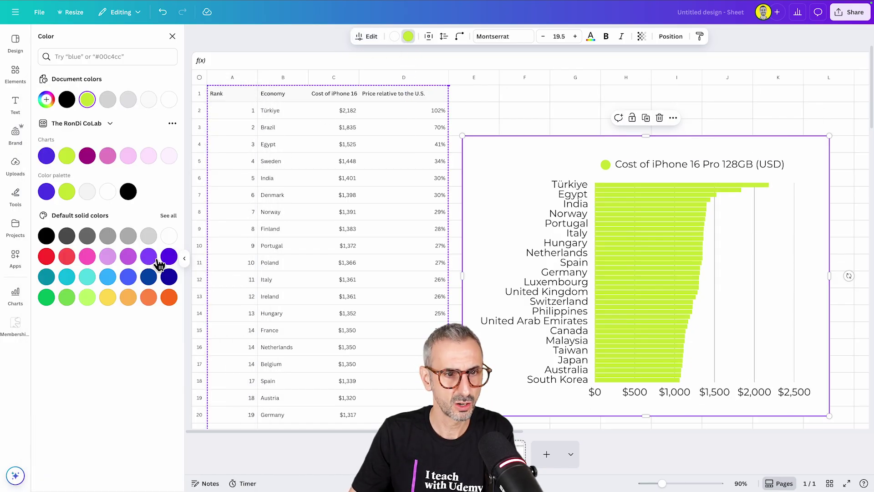
pyautogui.click(148, 277)
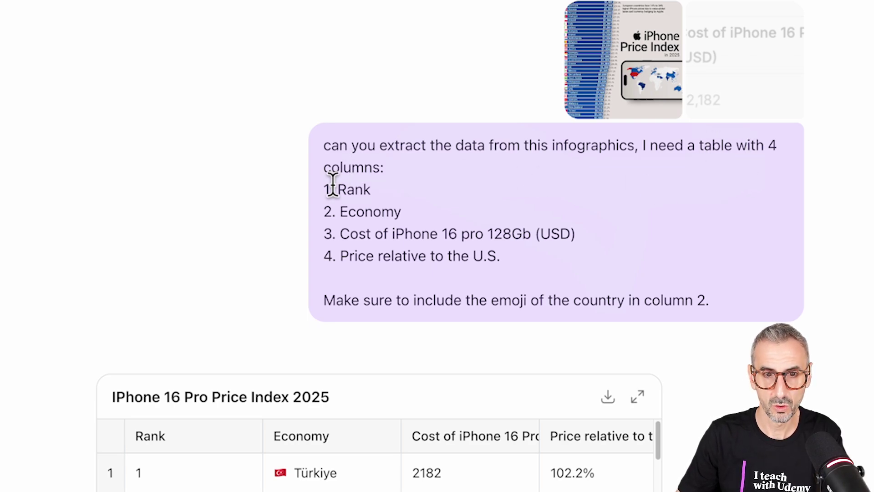
# - Switch to the AI chat and examine the infographic data-extraction prompt and the extracted four-column table with country emojis
pyautogui.moveTo(322, 187); pyautogui.dragTo(543, 231)
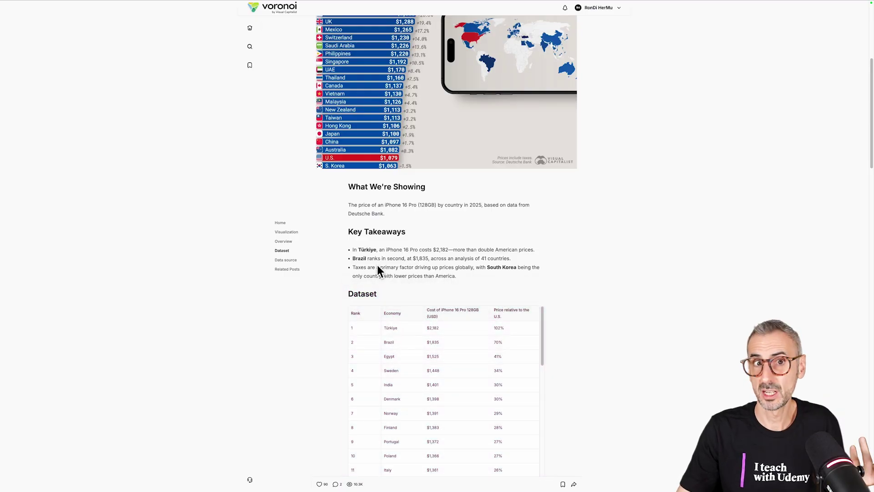
pyautogui.scroll(5, 453, 378)
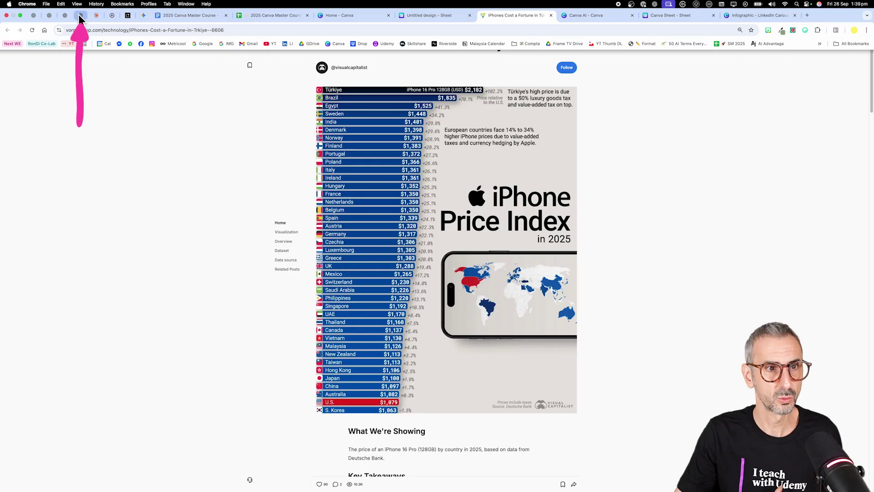
pyautogui.click(80, 7)
pyautogui.click(411, 156)
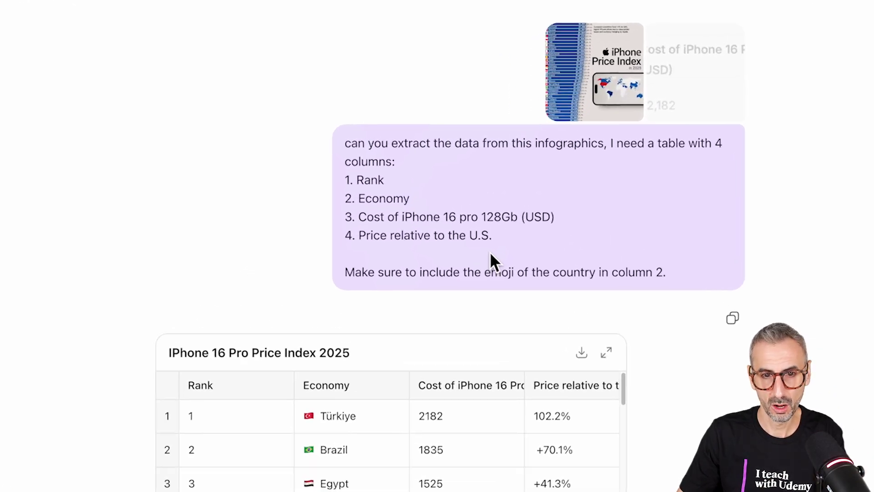
pyautogui.moveTo(347, 274); pyautogui.dragTo(670, 284)
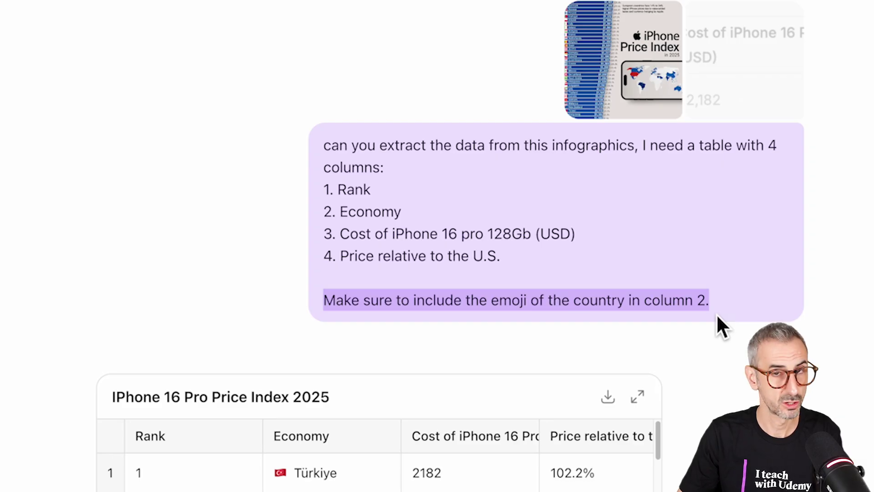
pyautogui.moveTo(332, 212); pyautogui.dragTo(401, 212)
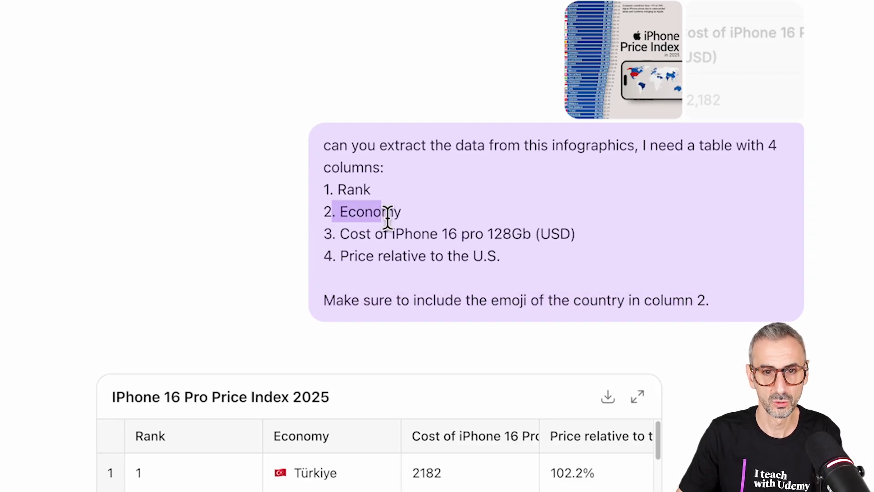
pyautogui.scroll(-3, 428, 316)
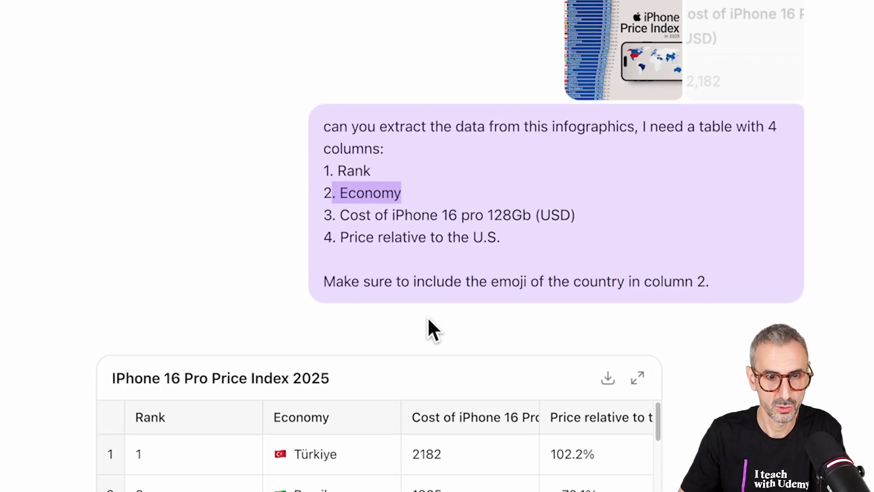
pyautogui.scroll(-4, 418, 311)
pyautogui.scroll(-1, 390, 152)
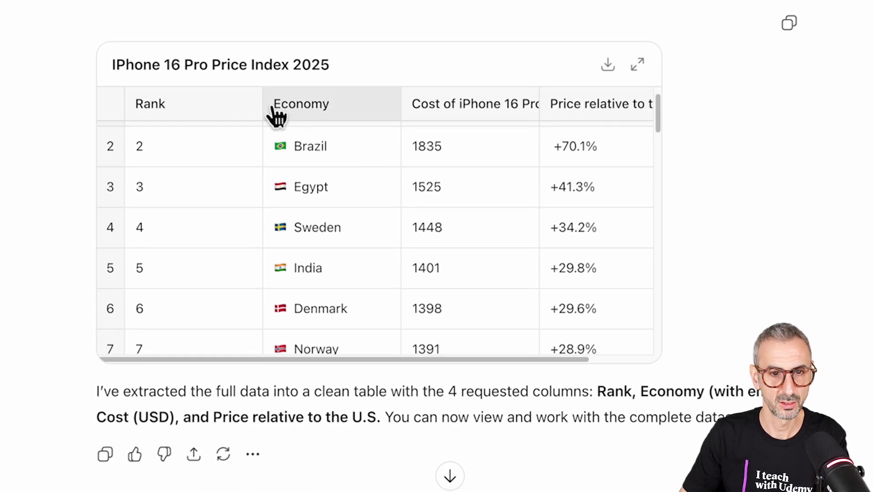
pyautogui.scroll(-15, 208, 194)
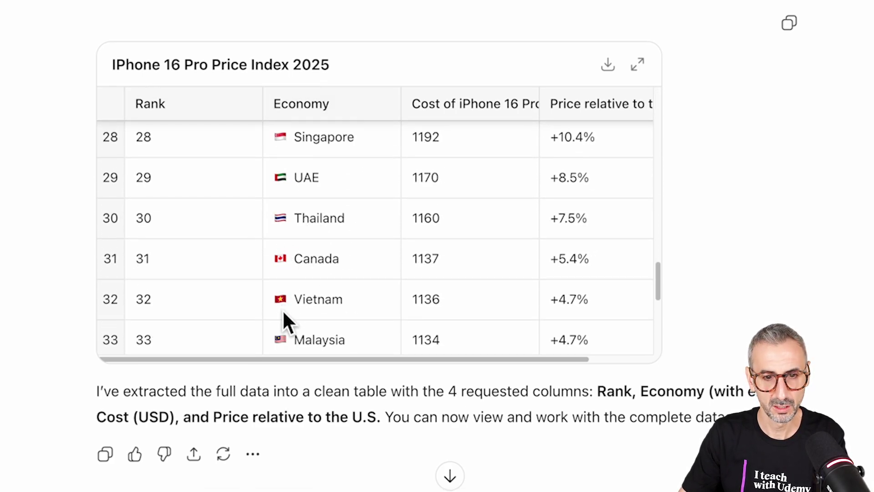
pyautogui.scroll(-3, 283, 334)
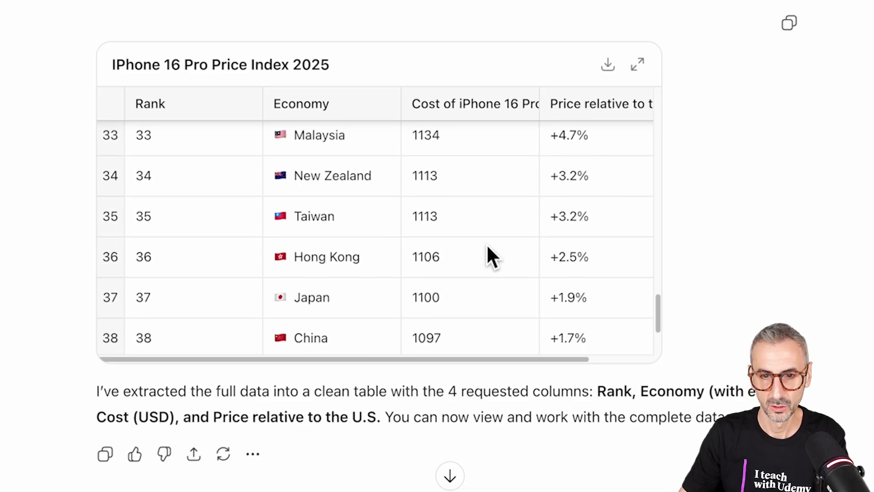
pyautogui.scroll(-2, 610, 238)
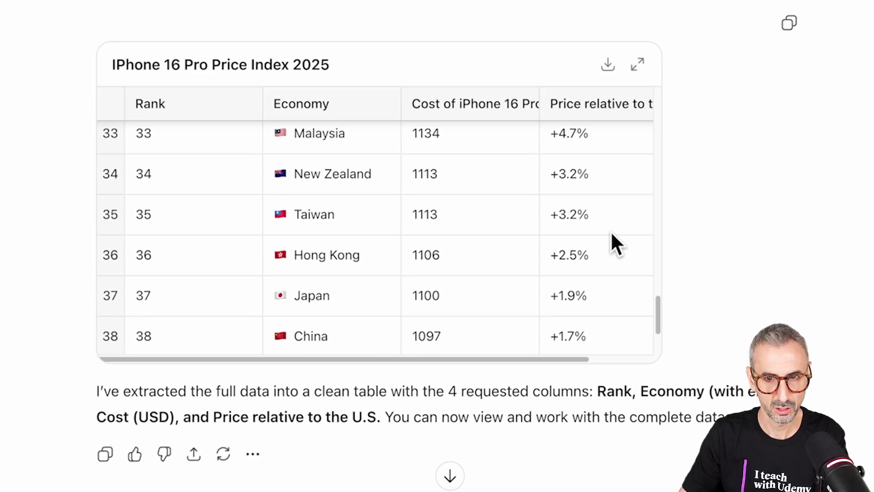
# - Download the extracted iPhone 16 Pro Price Index 2025 table as a CSV file
pyautogui.click(608, 67)
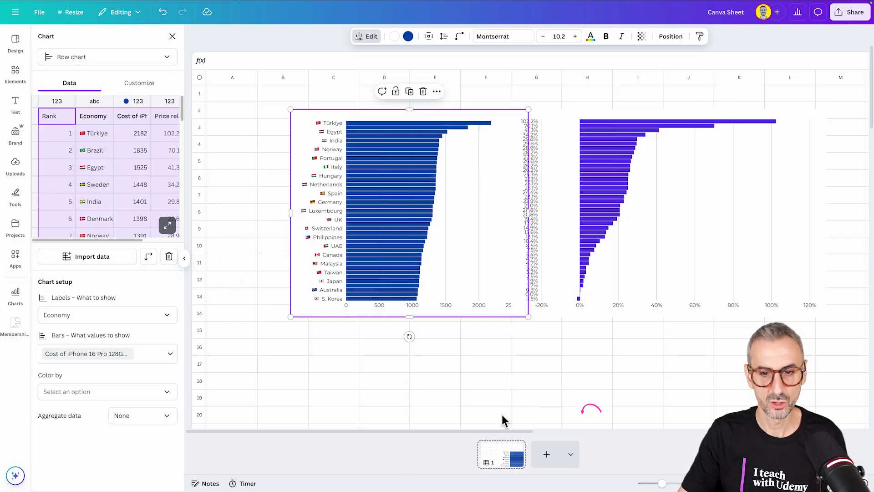
# - Switch to Canva, add a second blank sheet, and on the first sheet move the dark blue chart clear of the purple one
pyautogui.click(546, 454)
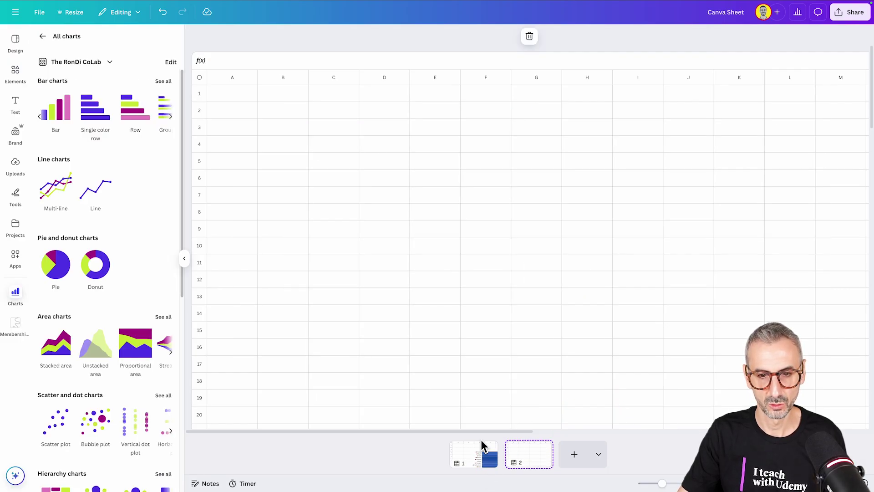
pyautogui.click(484, 455)
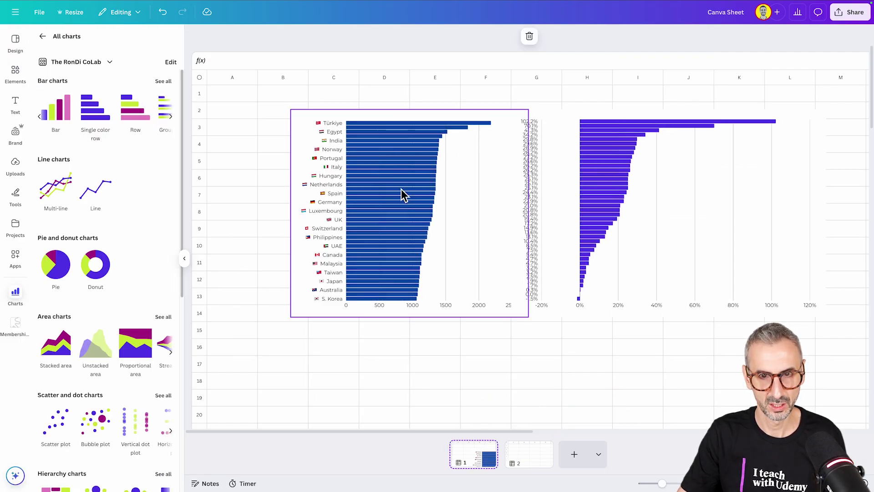
pyautogui.moveTo(409, 273); pyautogui.dragTo(360, 238)
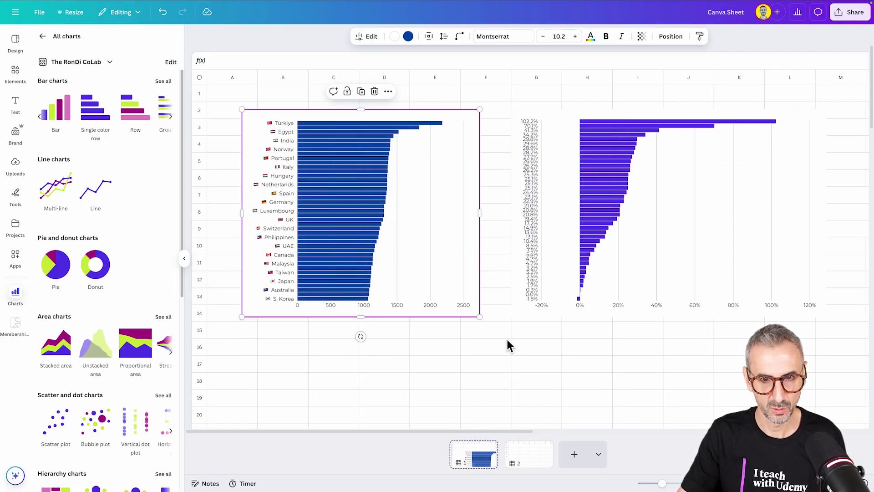
pyautogui.click(585, 275)
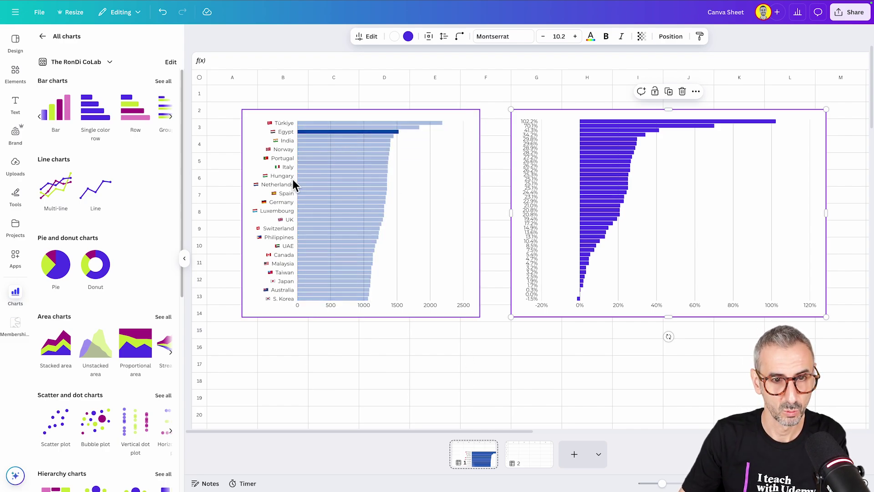
pyautogui.moveTo(419, 130)
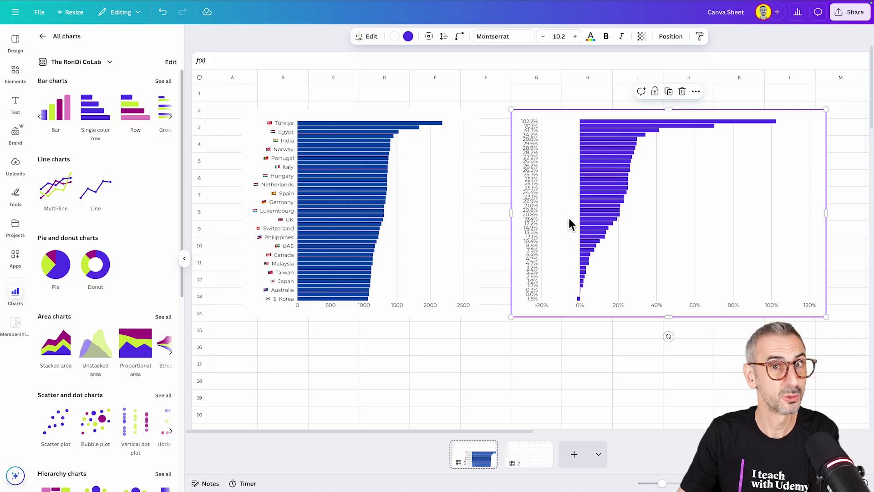
pyautogui.moveTo(585, 240)
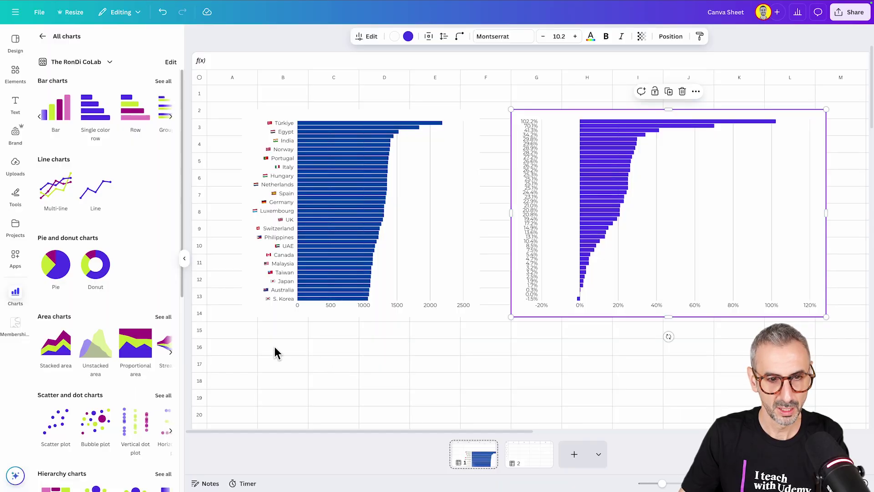
pyautogui.click(272, 353)
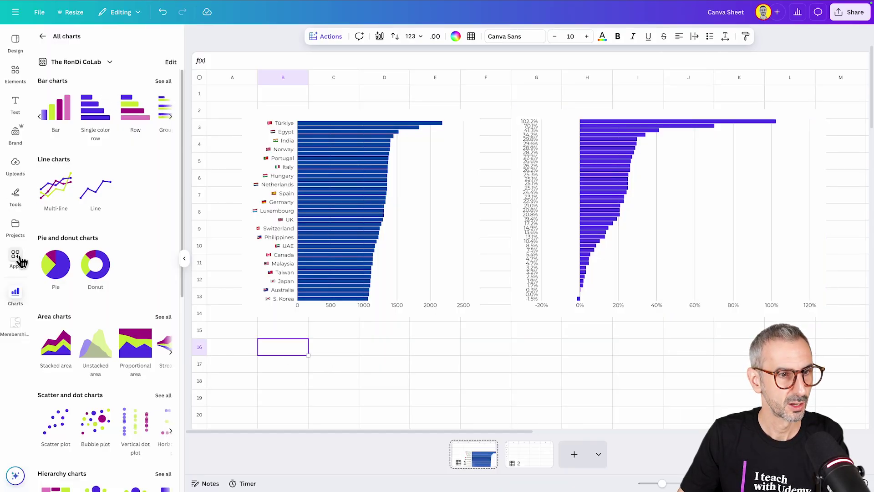
# - Insert a new single-color row chart and place it below the dark blue chart, around row 16
pyautogui.click(17, 297)
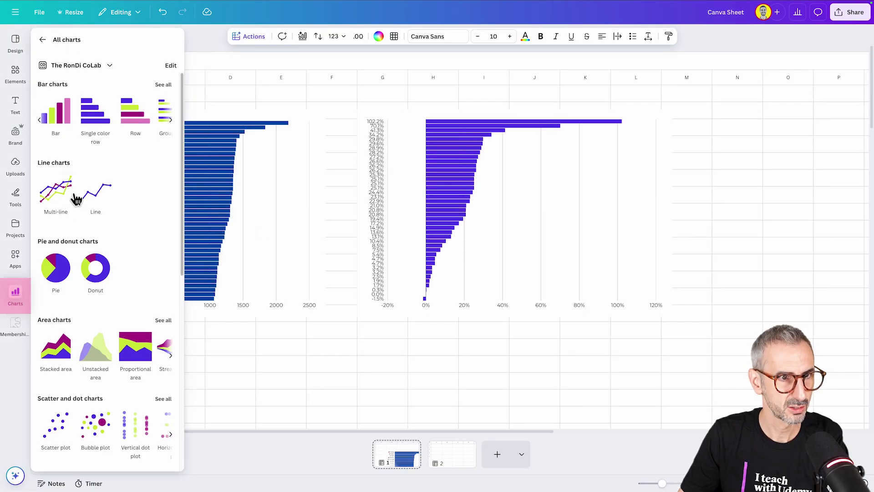
pyautogui.scroll(-5, 138, 131)
pyautogui.scroll(5, 116, 226)
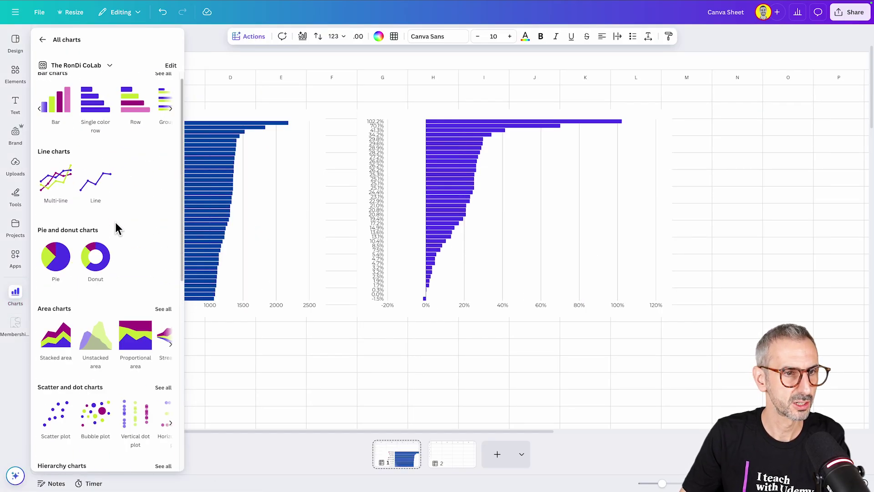
pyautogui.scroll(1, 116, 226)
pyautogui.click(95, 122)
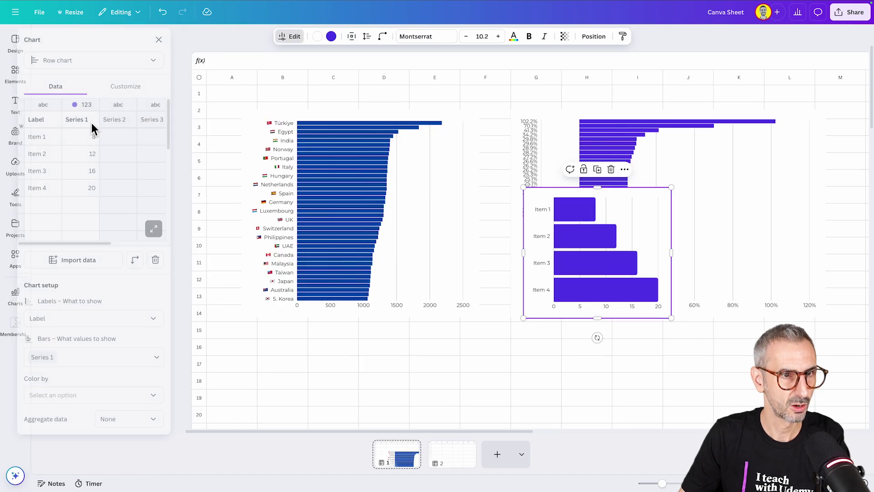
pyautogui.moveTo(561, 269); pyautogui.dragTo(298, 425)
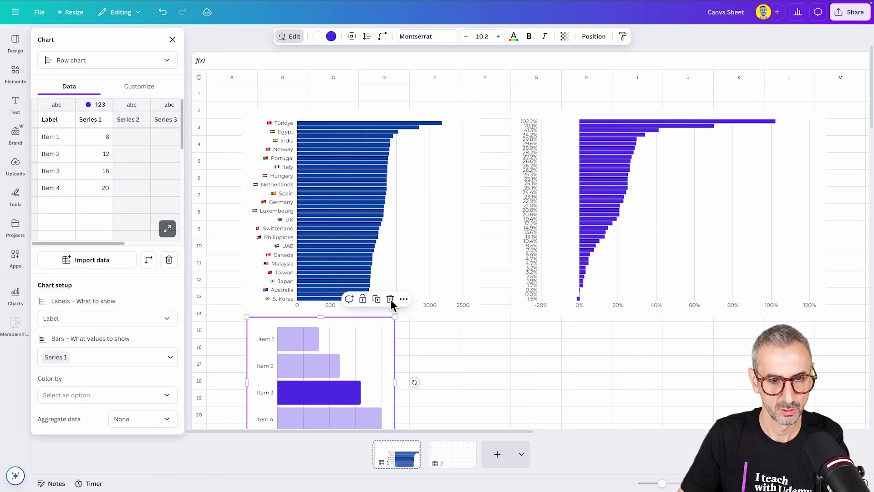
pyautogui.scroll(-5, 453, 223)
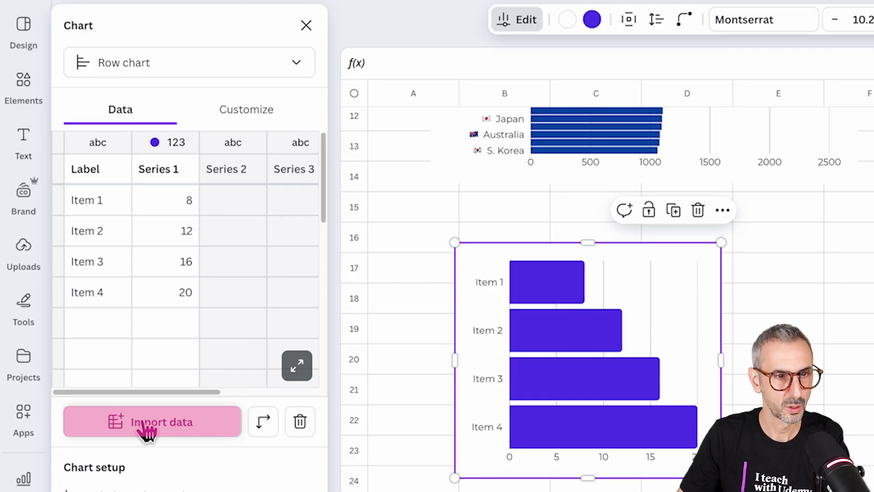
# - Import iPhone_16_Pro_Price_Index_2025.csv from Downloads as the new chart's data and review the imported rows
pyautogui.click(171, 434)
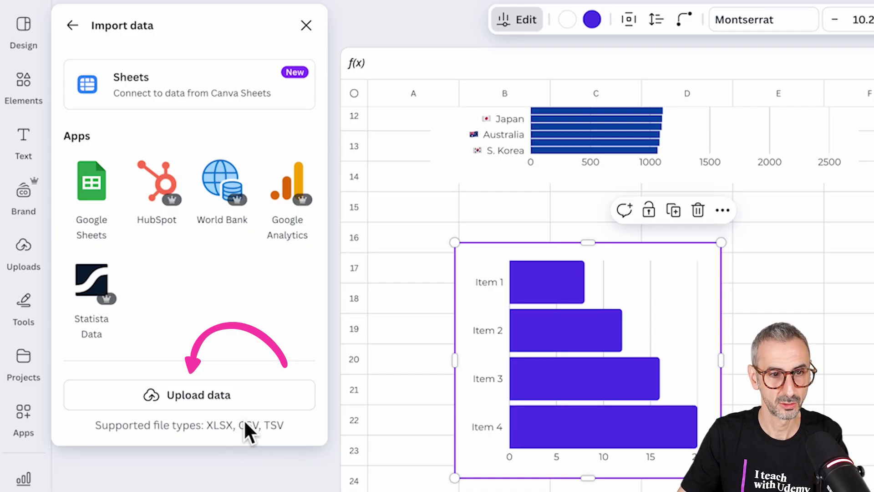
pyautogui.click(226, 395)
pyautogui.scroll(-5, 371, 254)
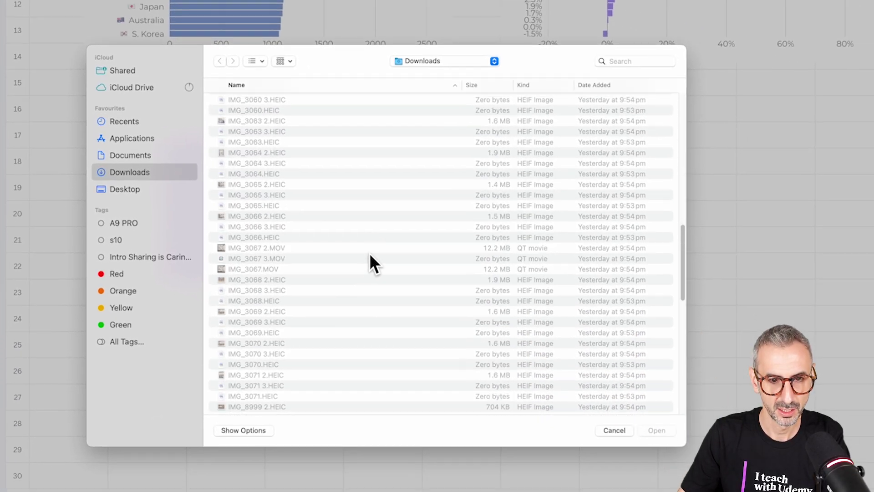
pyautogui.click(330, 326)
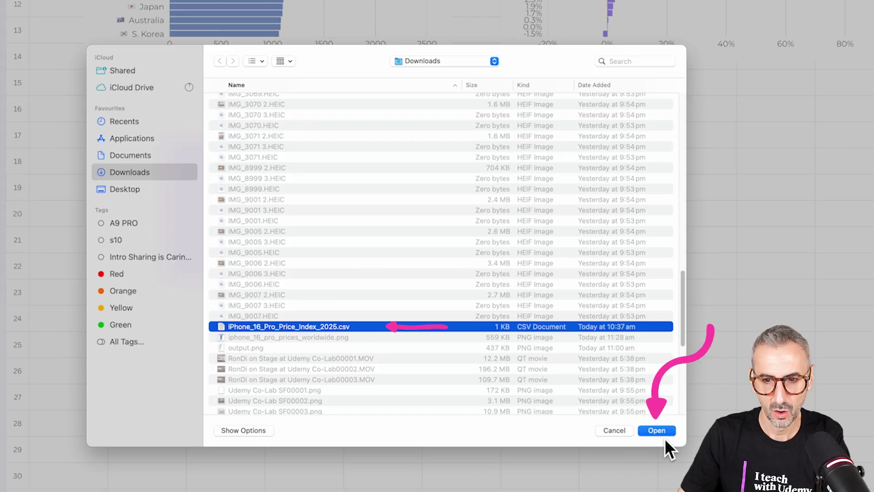
pyautogui.click(657, 430)
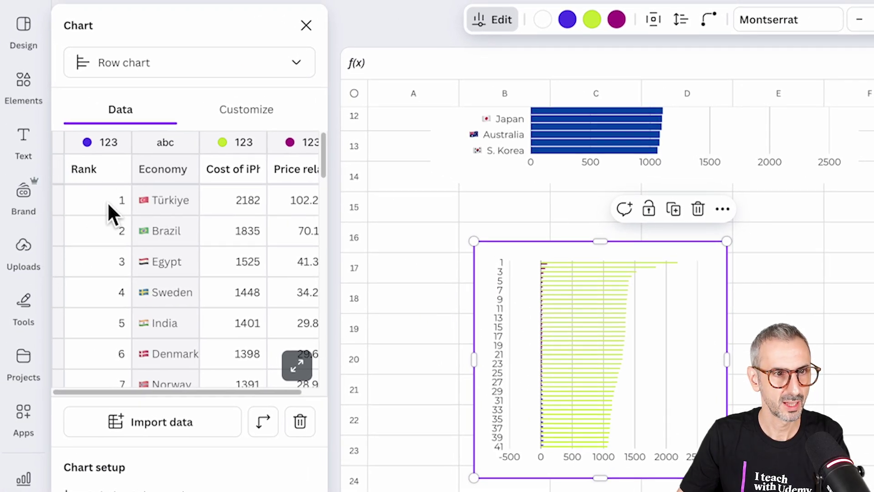
pyautogui.scroll(-12, 110, 206)
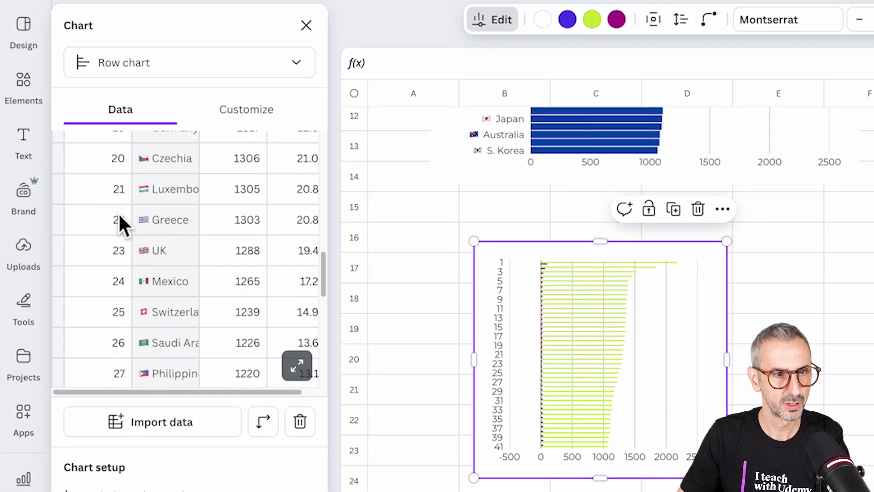
pyautogui.scroll(-8, 143, 238)
pyautogui.scroll(15, 166, 273)
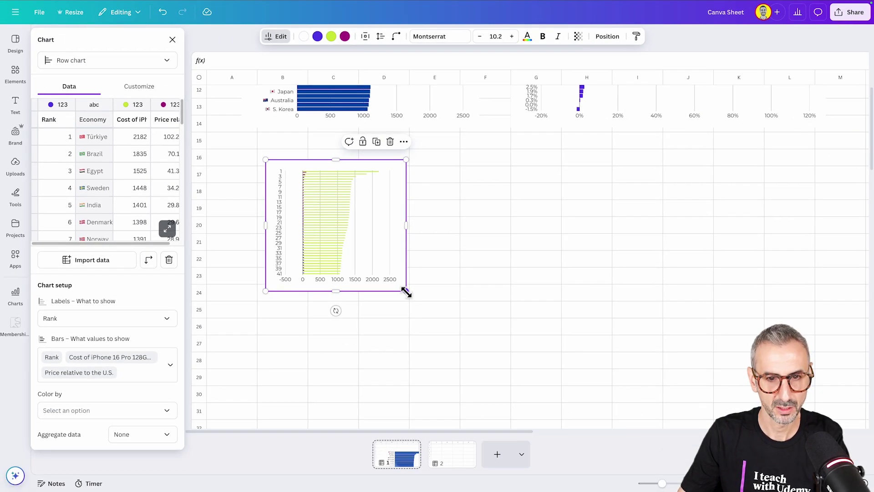
# - Enlarge the new chart to roughly twice its size, down to about row 31
pyautogui.moveTo(406, 292); pyautogui.dragTo(545, 420)
pyautogui.press('Escape')
pyautogui.click(328, 259)
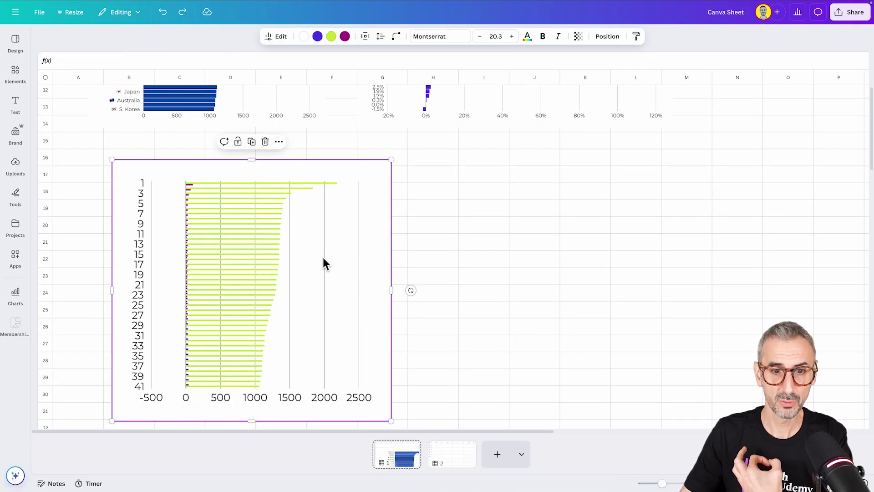
# - Set the new chart's labels to Economy and stretch the chart taller to show more country names
pyautogui.click(279, 38)
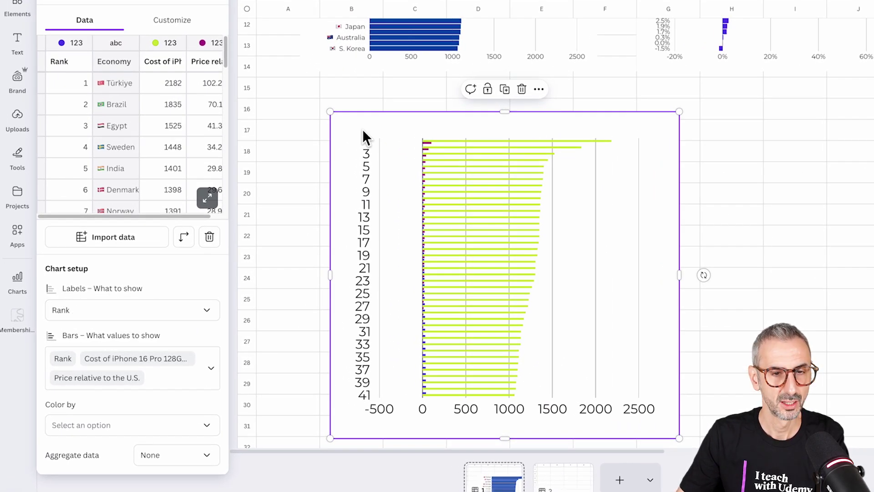
pyautogui.click(78, 314)
pyautogui.click(95, 414)
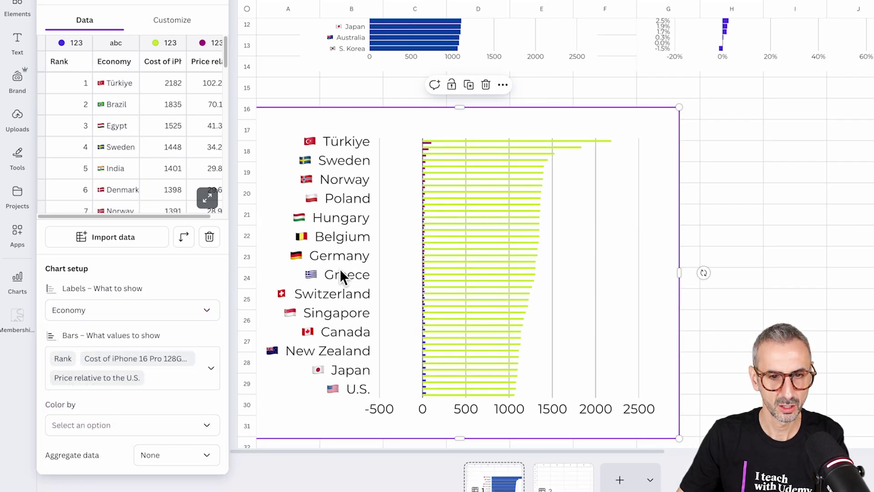
pyautogui.scroll(-5, 341, 163)
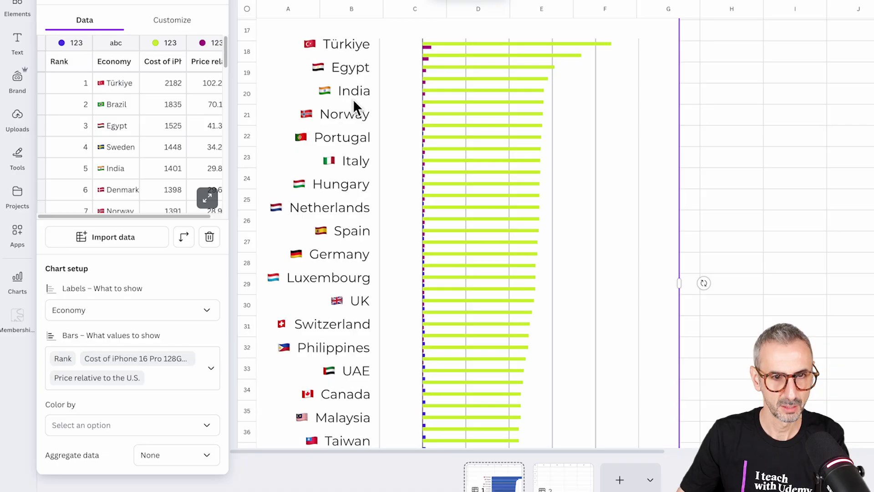
pyautogui.moveTo(462, 428); pyautogui.dragTo(462, 432)
pyautogui.scroll(3, 509, 191)
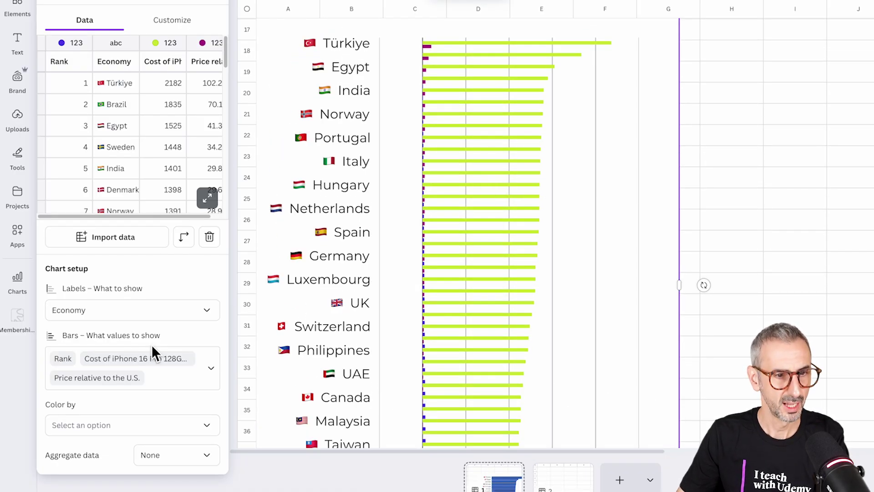
# - Limit the new chart's bars to Cost of iPhone 16 Pro 128GB (USD) and review the chart
pyautogui.click(211, 368)
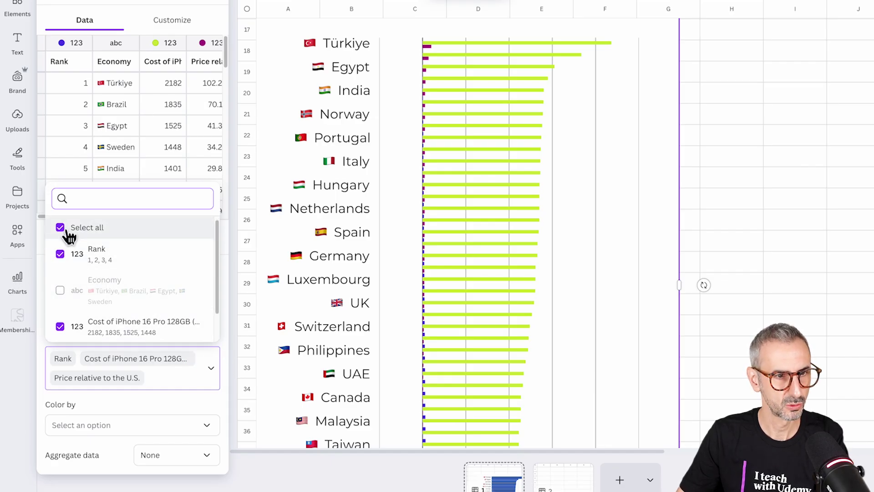
pyautogui.scroll(-2, 78, 322)
pyautogui.click(62, 323)
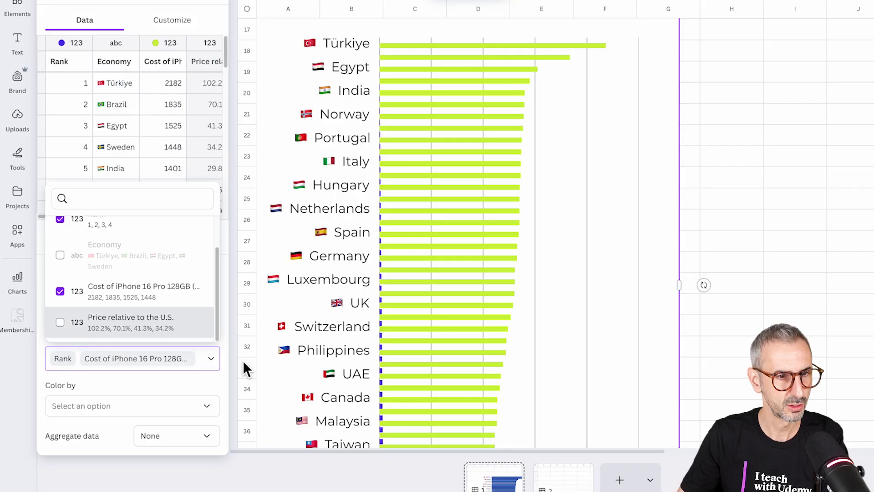
pyautogui.click(211, 360)
pyautogui.click(211, 359)
pyautogui.scroll(-1, 114, 266)
pyautogui.click(59, 233)
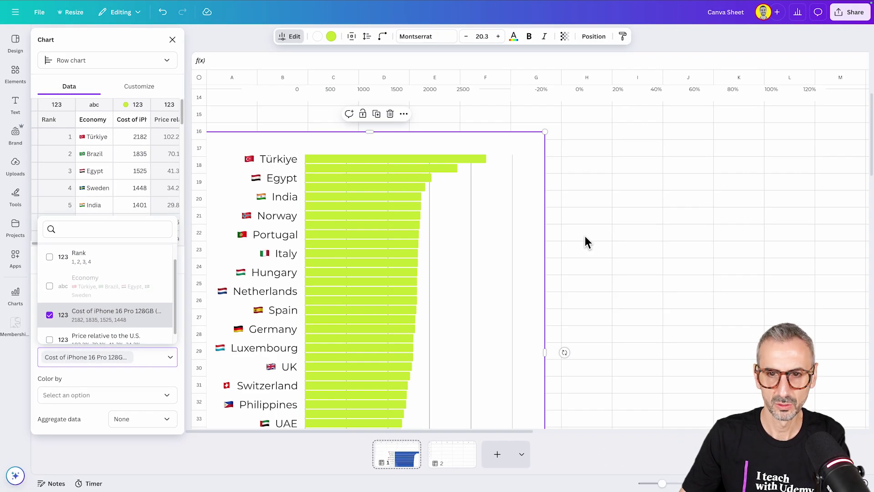
pyautogui.click(583, 234)
pyautogui.scroll(-5, 337, 337)
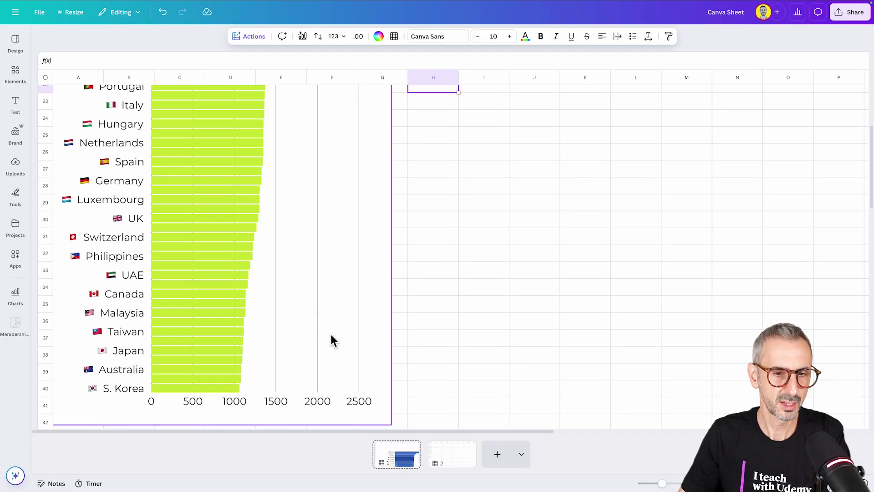
pyautogui.scroll(5, 339, 330)
pyautogui.scroll(4, 340, 337)
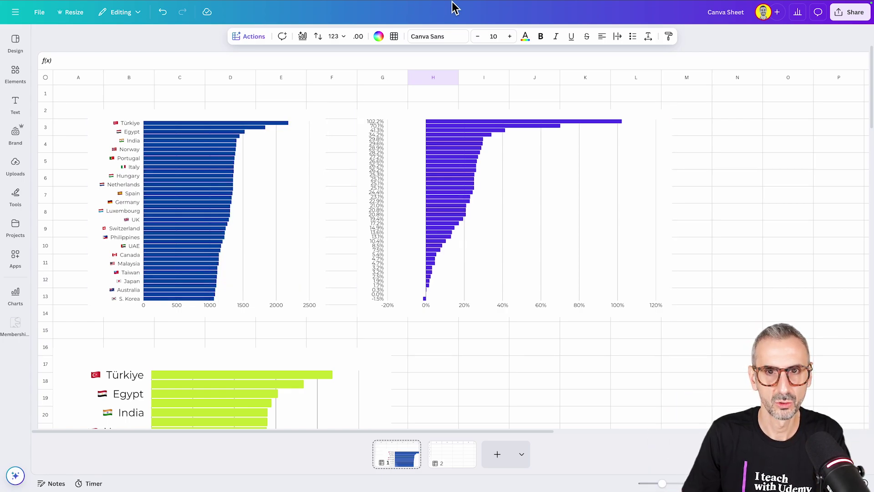
# - Switch to ChatGPT and examine the prompt requesting an image of the same infographic and the proposed approach for recreating it
pyautogui.click(514, 7)
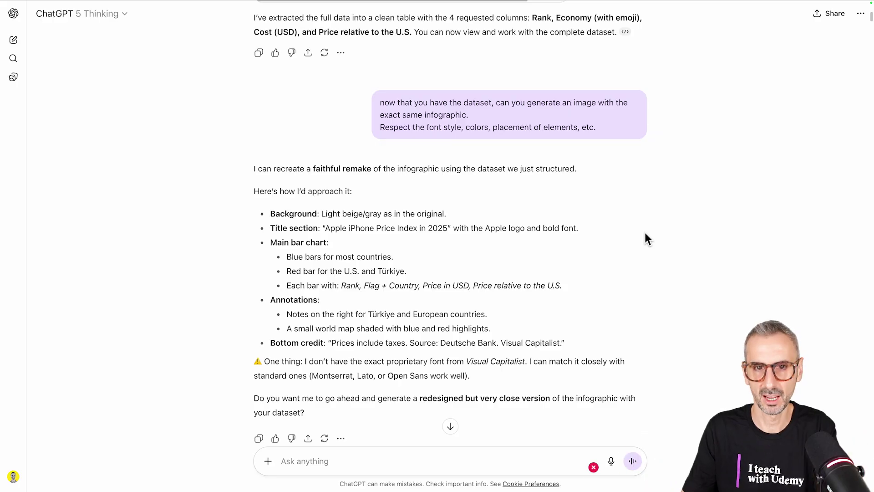
pyautogui.doubleClick(388, 103)
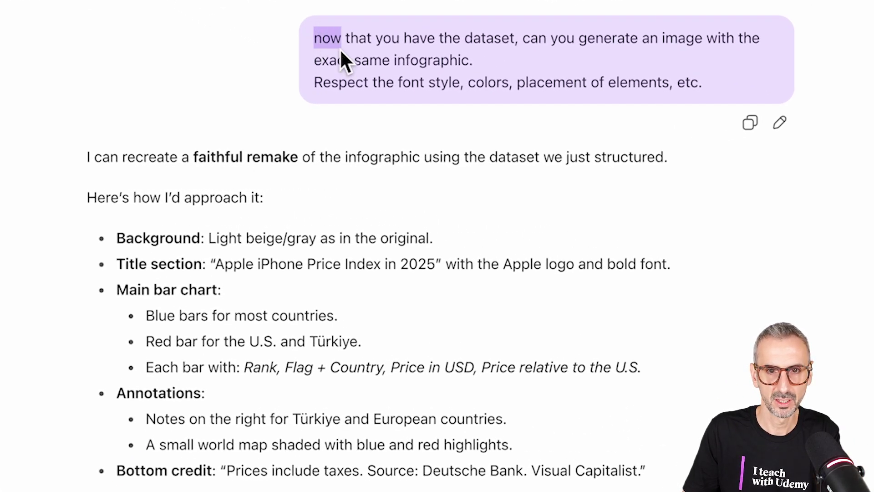
pyautogui.moveTo(341, 51); pyautogui.dragTo(706, 116)
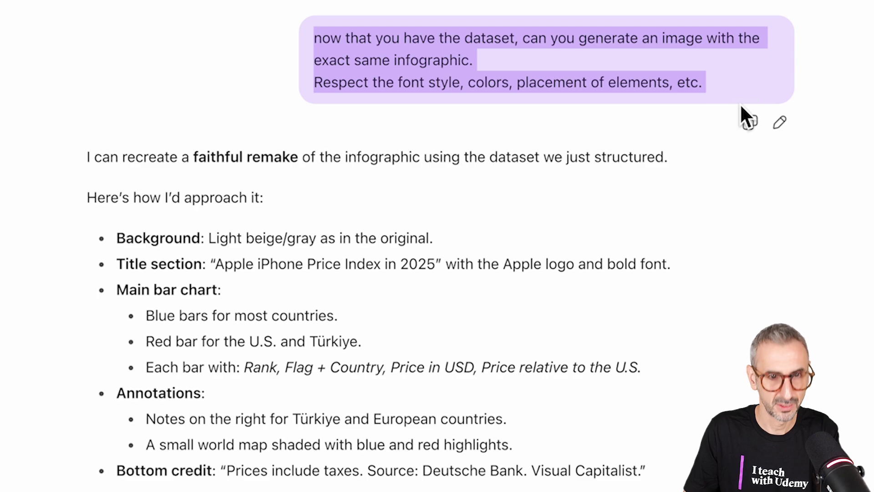
pyautogui.scroll(-3, 274, 191)
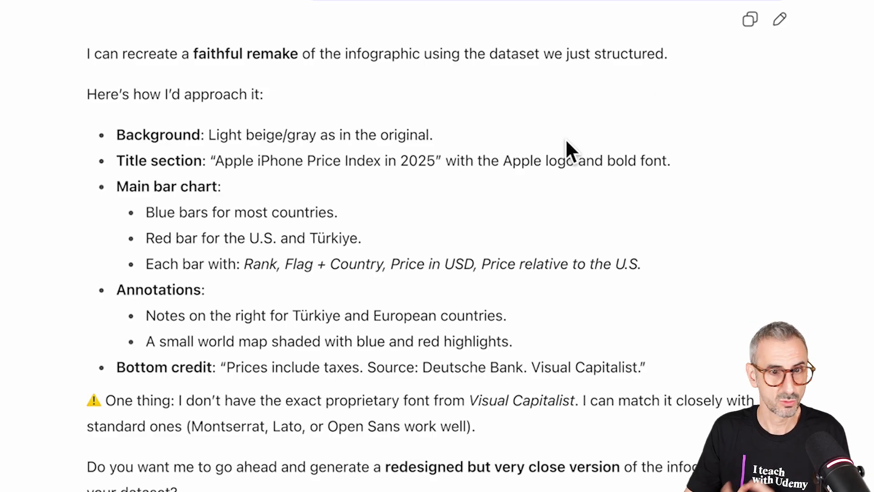
pyautogui.scroll(-1, 322, 133)
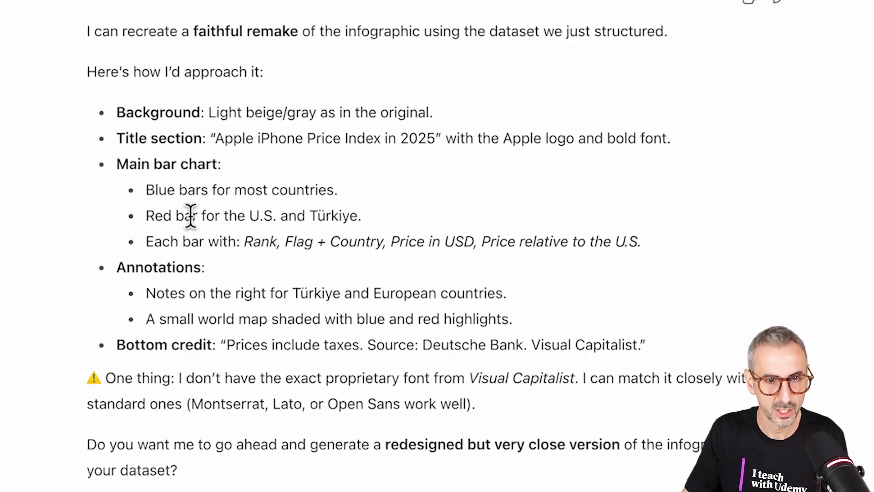
pyautogui.scroll(-1, 263, 176)
pyautogui.scroll(-2, 237, 205)
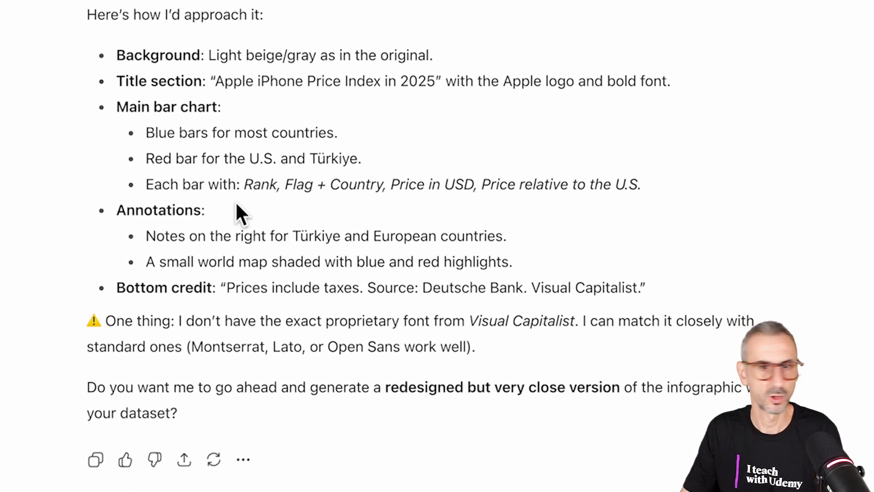
# - Review the rest of the proposed infographic approach and enlarge the generated Apple iPhone Price Index In 2025 chart
pyautogui.scroll(-1, 273, 166)
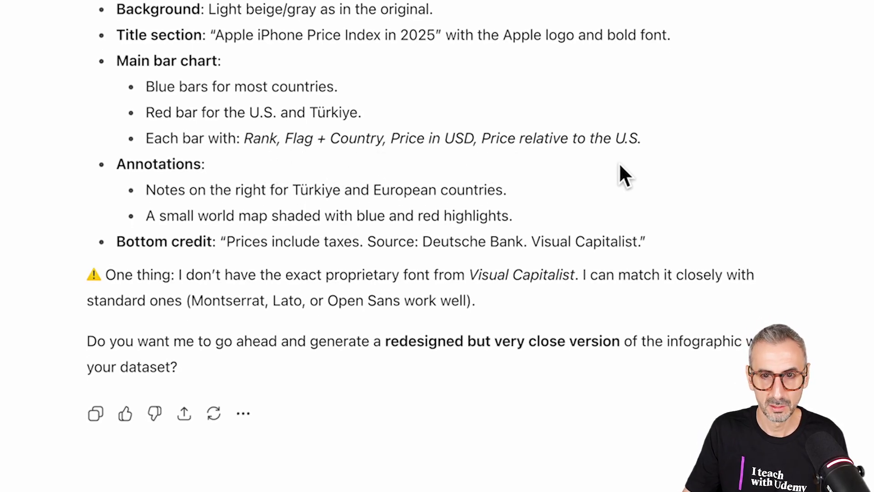
pyautogui.scroll(-1, 293, 197)
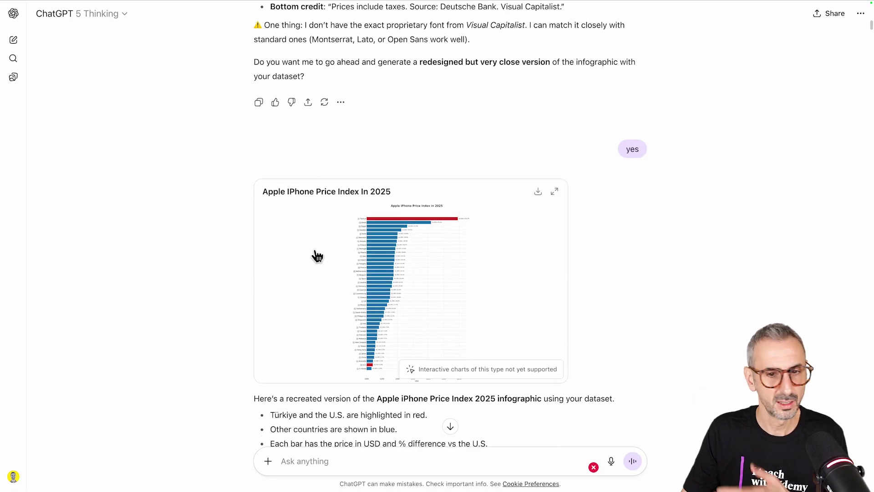
pyautogui.scroll(-1, 317, 256)
pyautogui.click(554, 160)
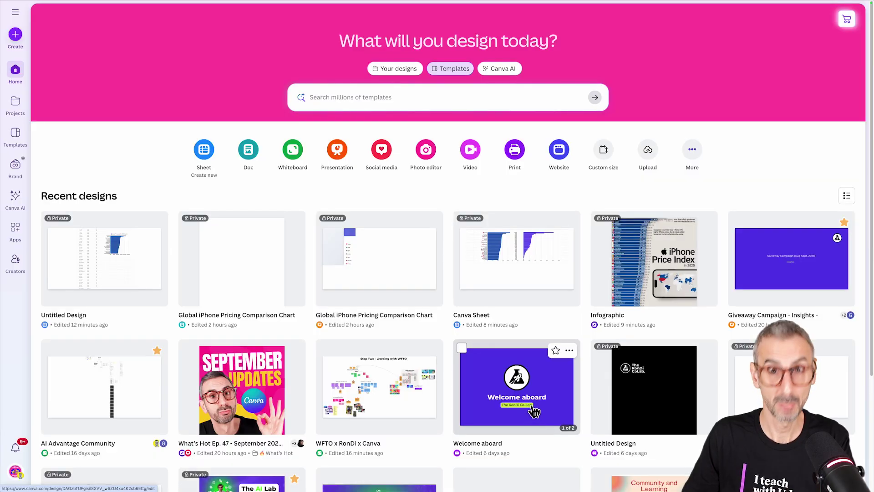
# - Switch to Canva and set up a Canva AI request in Code for me mode
pyautogui.click(502, 75)
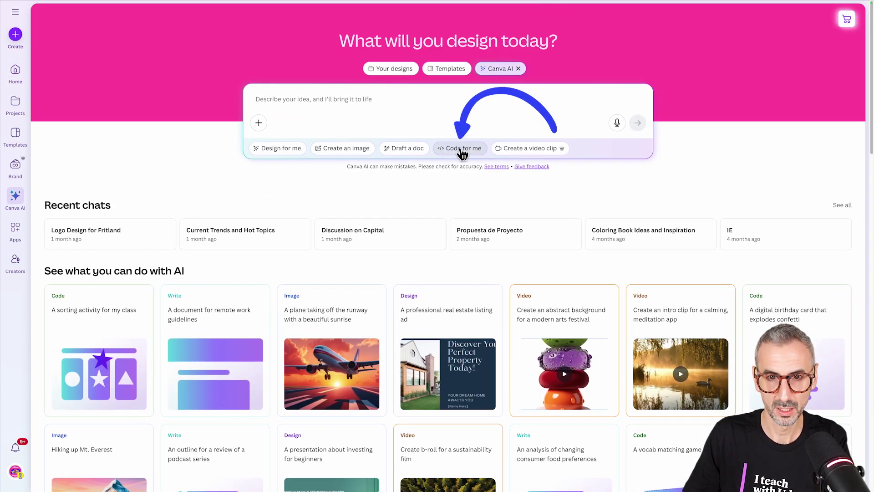
pyautogui.click(462, 151)
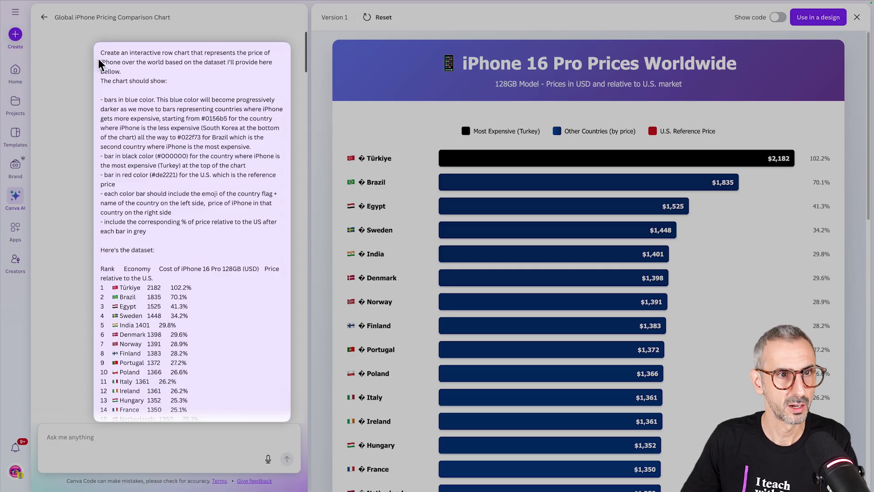
# - Review the chart-building prompt in Canva AI, then write a ChatGPT request to transcribe the prompt from the attached image
pyautogui.moveTo(102, 53); pyautogui.dragTo(211, 403)
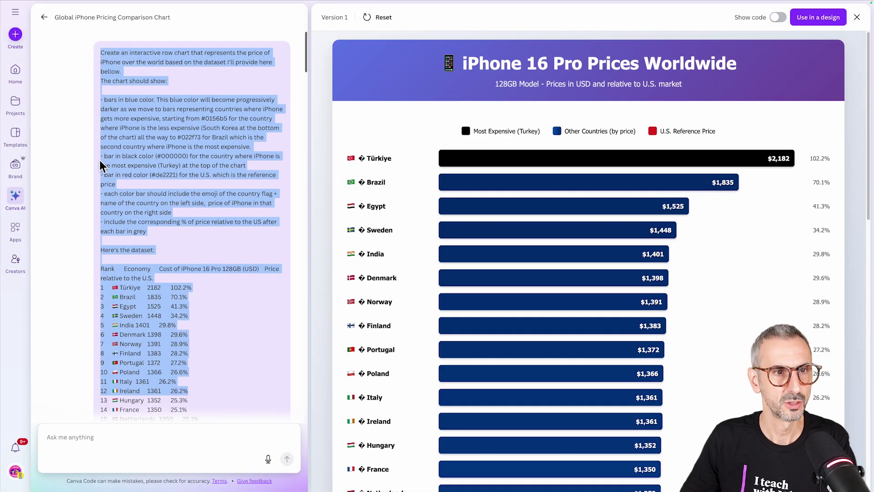
pyautogui.click(125, 99)
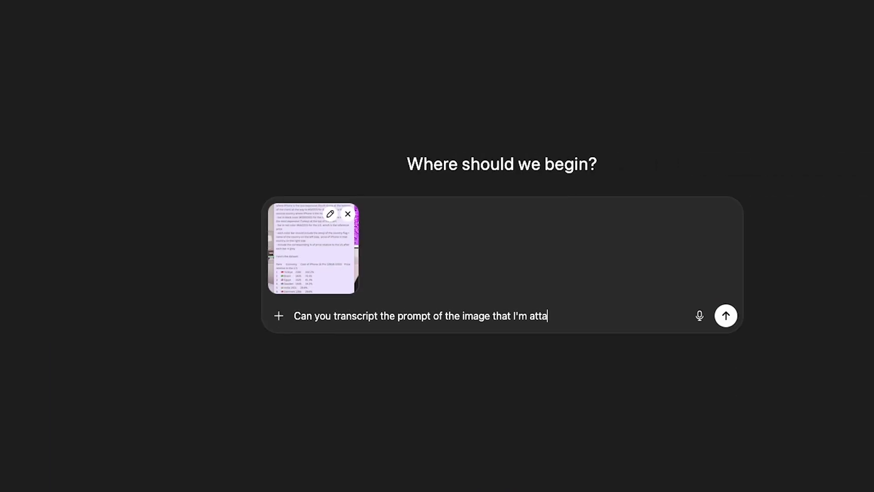
pyautogui.write('ching?')
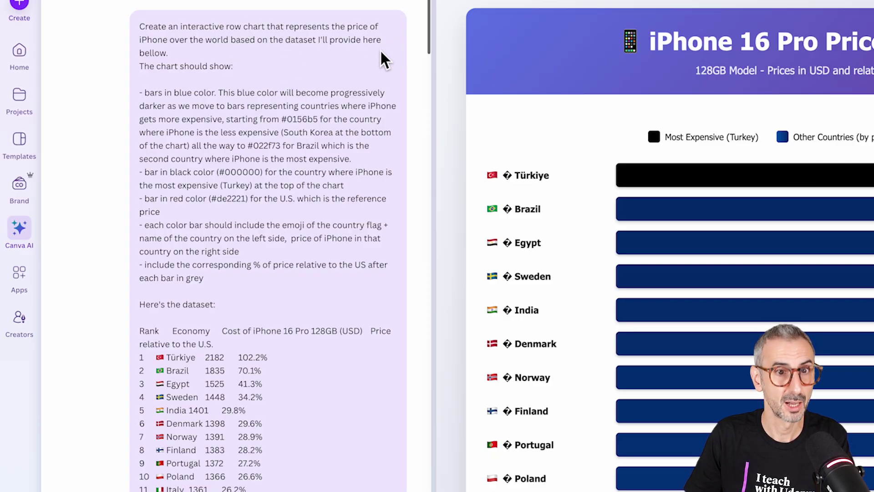
# - Examine the Canva AI prompt's chart requirements: the blue, black and red bar colours, country flags and names, prices and grey percentages
pyautogui.moveTo(141, 64); pyautogui.dragTo(238, 78)
pyautogui.click(189, 97)
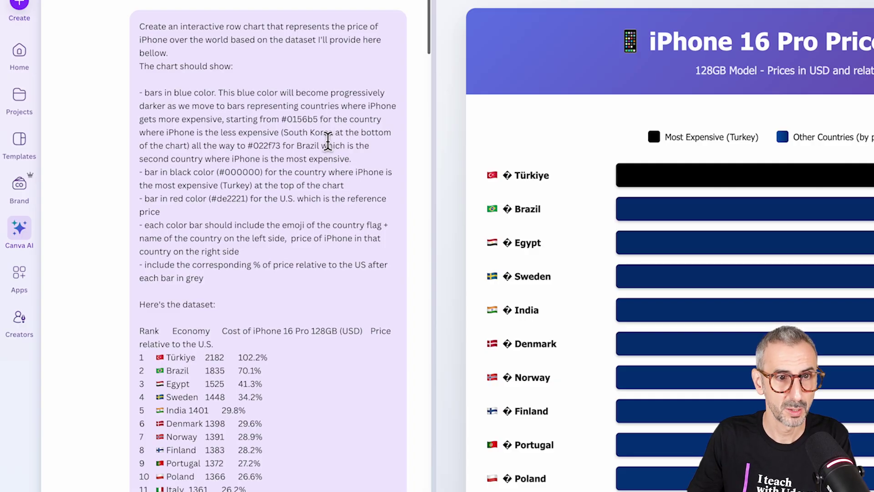
pyautogui.moveTo(280, 120); pyautogui.dragTo(314, 118)
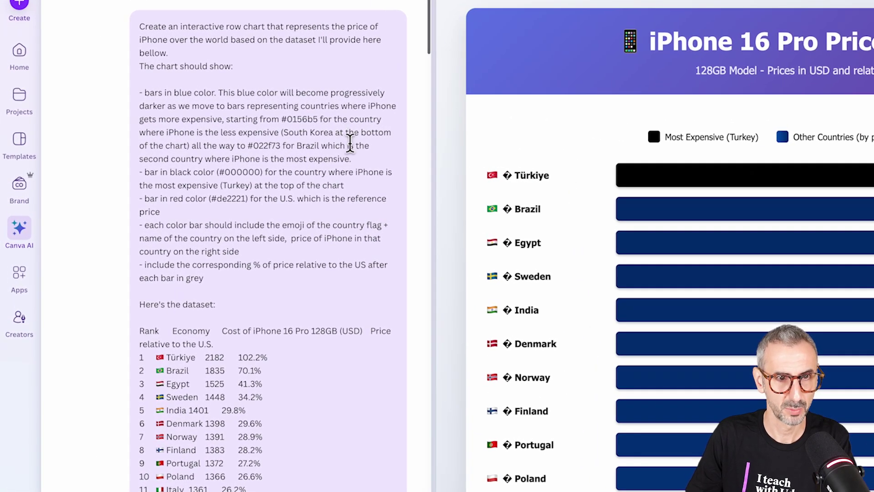
pyautogui.moveTo(192, 146); pyautogui.dragTo(277, 145)
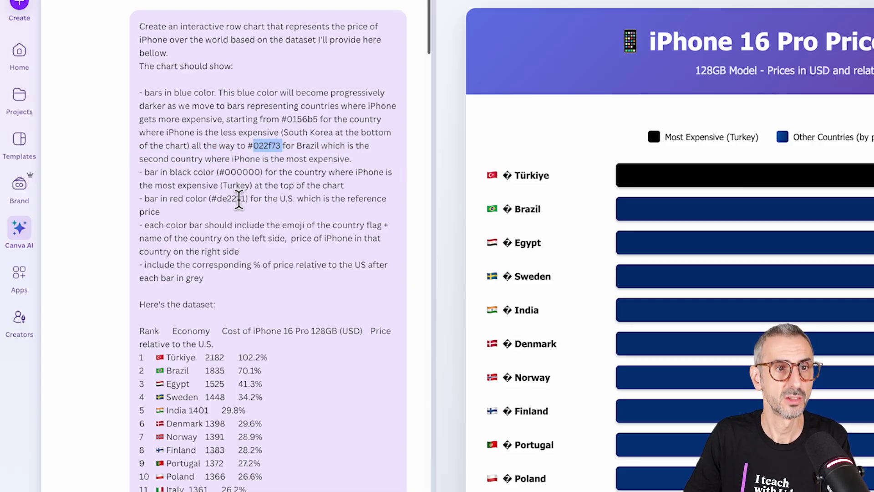
pyautogui.scroll(-1, 368, 222)
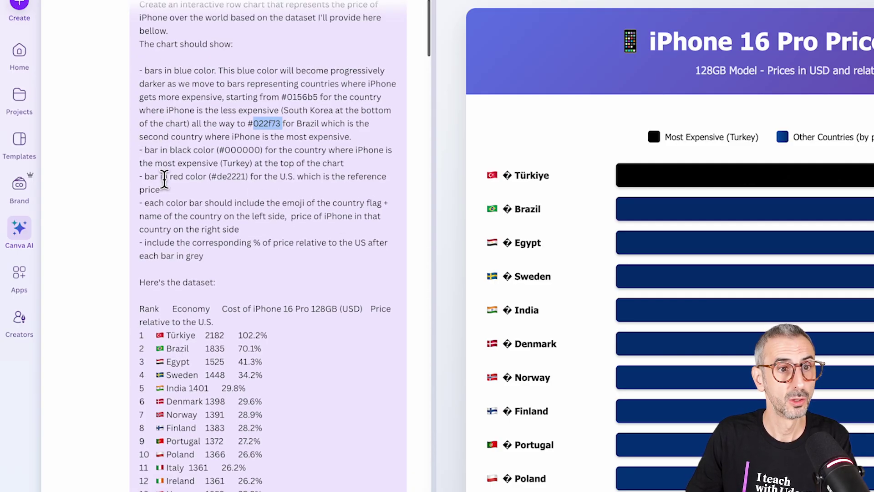
pyautogui.moveTo(224, 150); pyautogui.dragTo(263, 150)
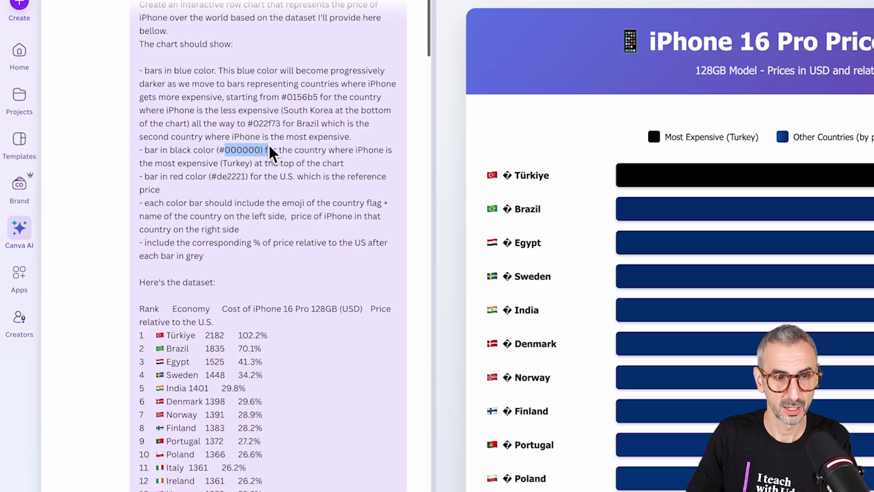
pyautogui.click(274, 179)
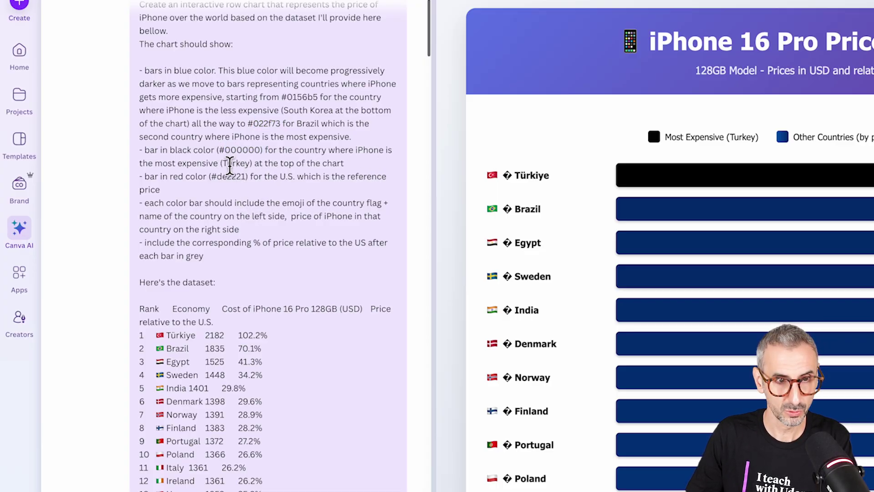
pyautogui.moveTo(230, 164); pyautogui.dragTo(257, 164)
pyautogui.scroll(-1, 319, 180)
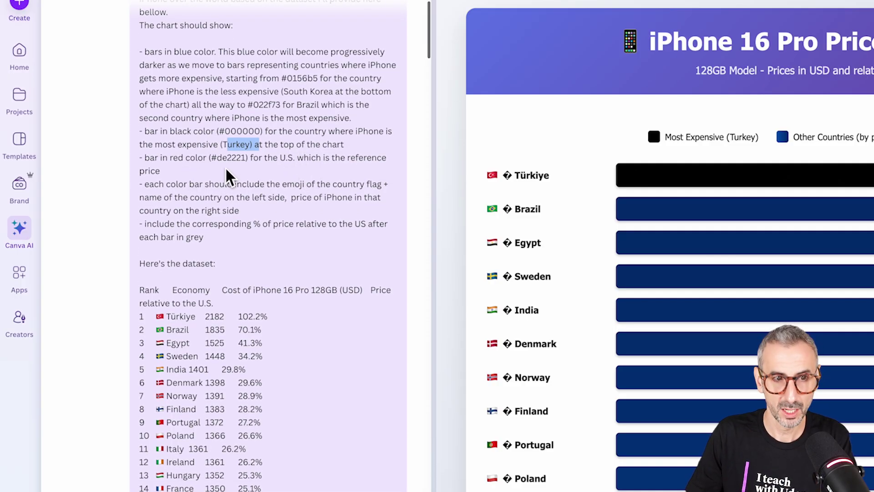
pyautogui.moveTo(212, 157); pyautogui.dragTo(242, 157)
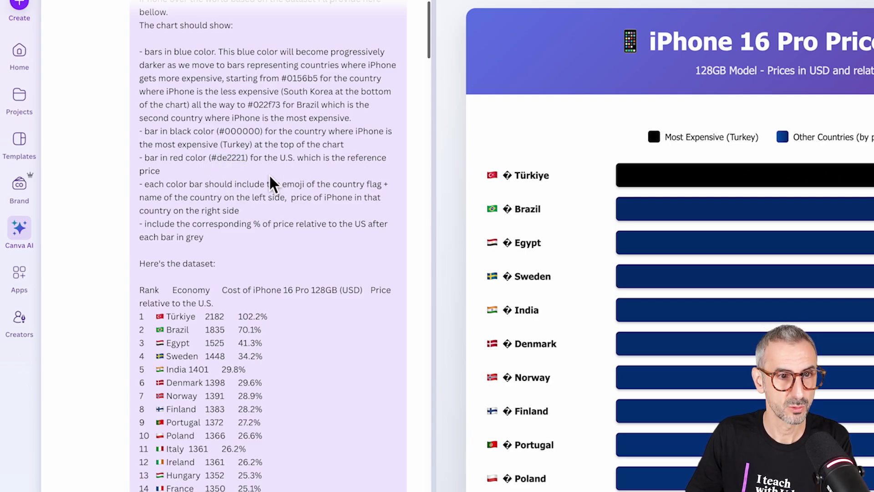
pyautogui.scroll(-1, 227, 218)
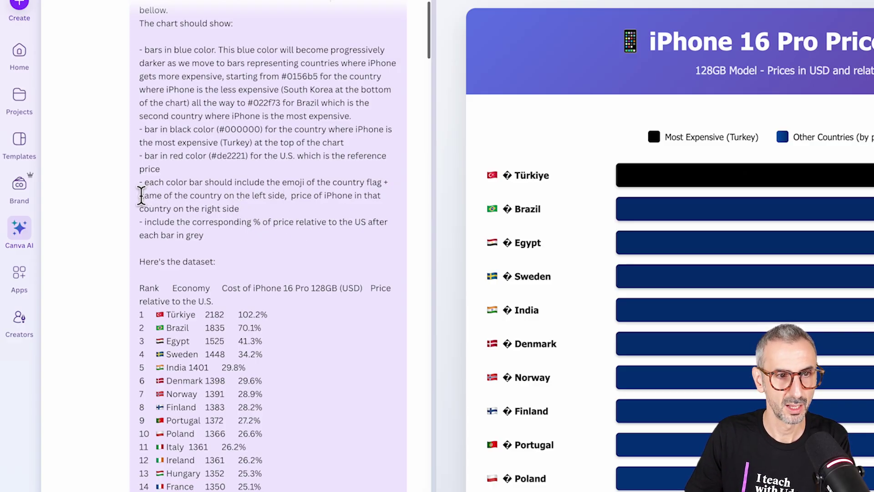
pyautogui.moveTo(142, 196); pyautogui.dragTo(208, 195)
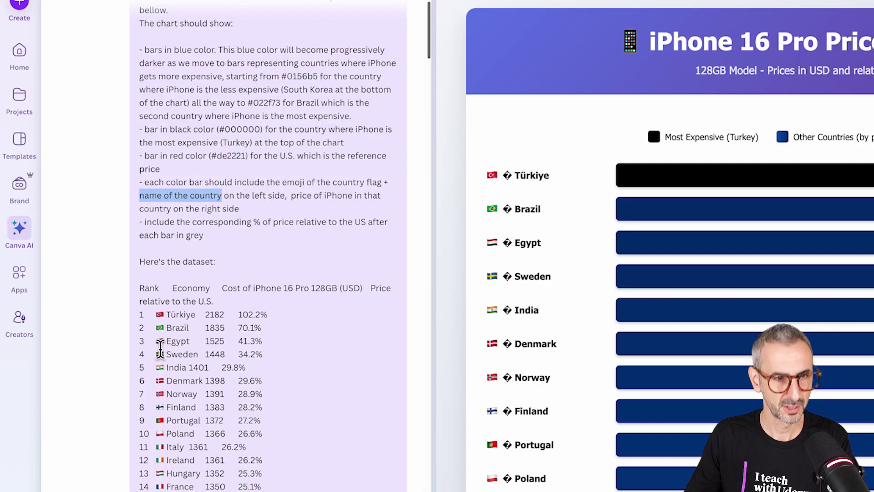
# - Examine the country price dataset pasted into the prompt and Canva AI's reply below it
pyautogui.scroll(-1, 157, 325)
pyautogui.moveTo(140, 244); pyautogui.dragTo(255, 439)
pyautogui.scroll(-8, 256, 437)
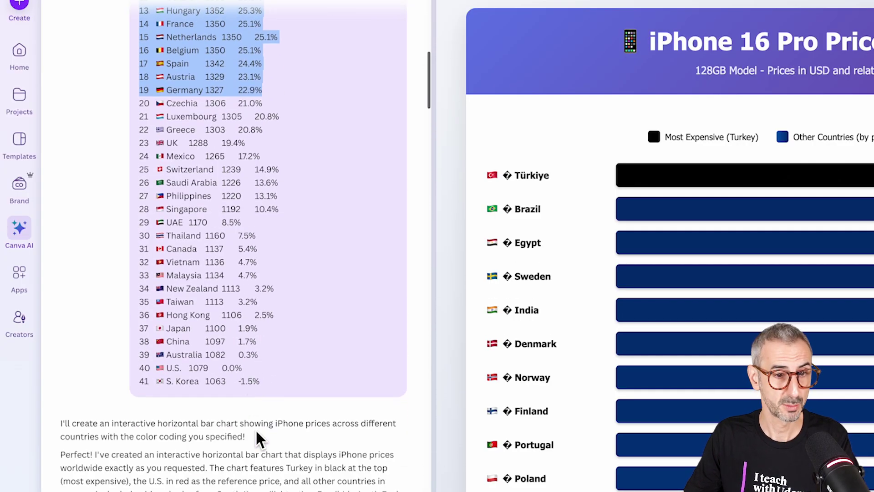
pyautogui.moveTo(281, 368); pyautogui.dragTo(219, 175)
pyautogui.scroll(-1, 226, 244)
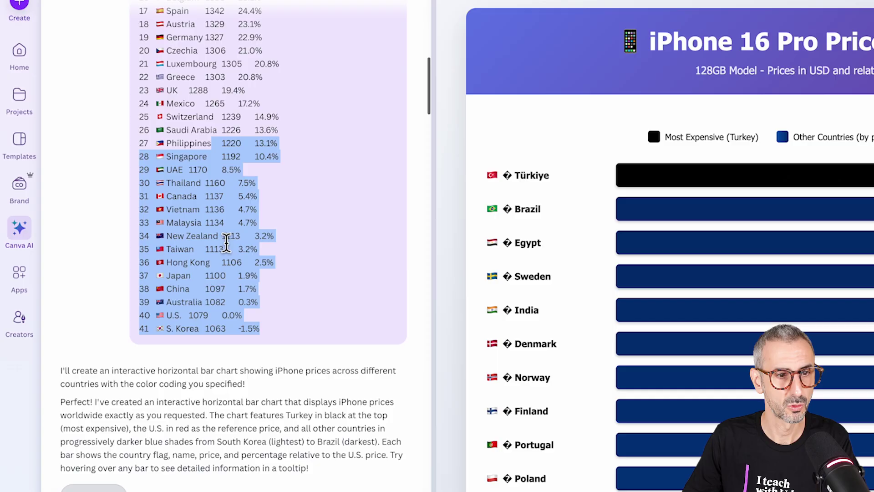
pyautogui.scroll(-3, 191, 404)
pyautogui.scroll(3, 181, 312)
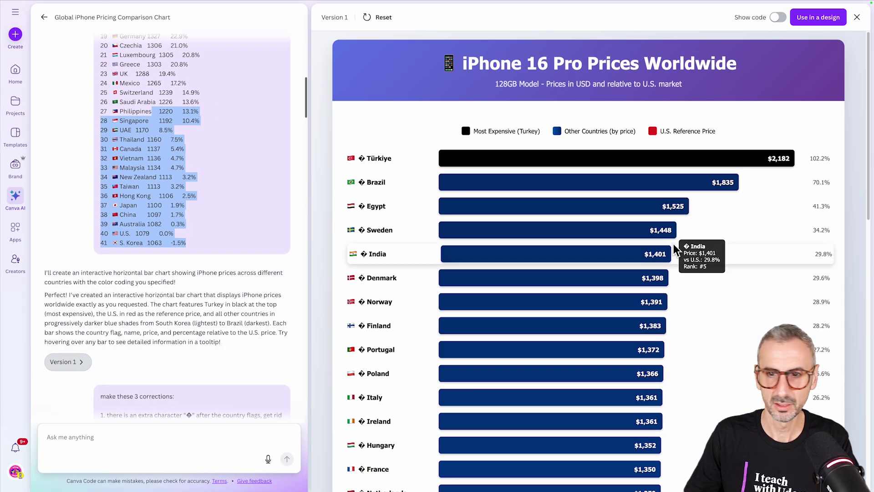
# - Inspect the Version 1 interactive chart from Türkiye to S. Korea, checking its bar colours and country tooltips
pyautogui.scroll(-4, 678, 246)
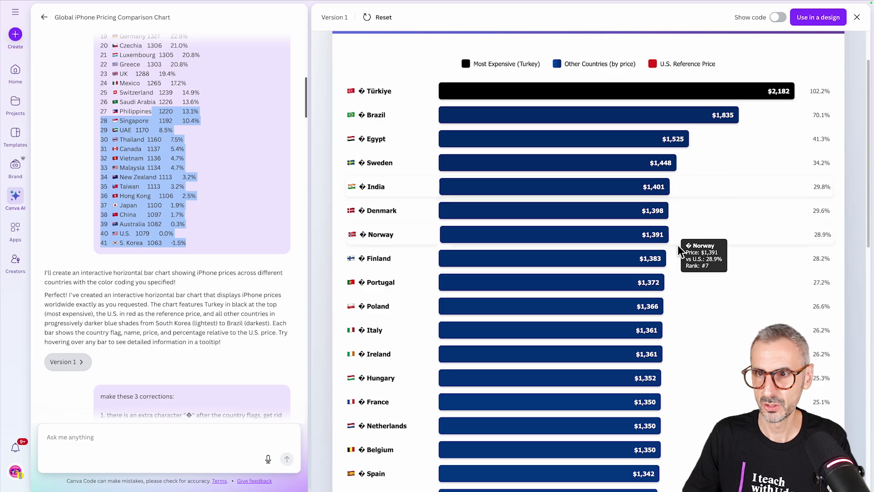
pyautogui.scroll(-10, 692, 328)
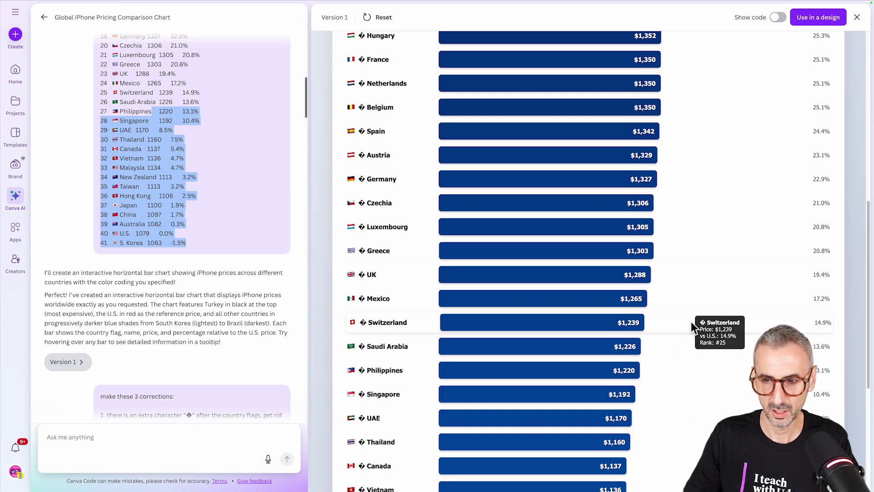
pyautogui.scroll(-2, 690, 320)
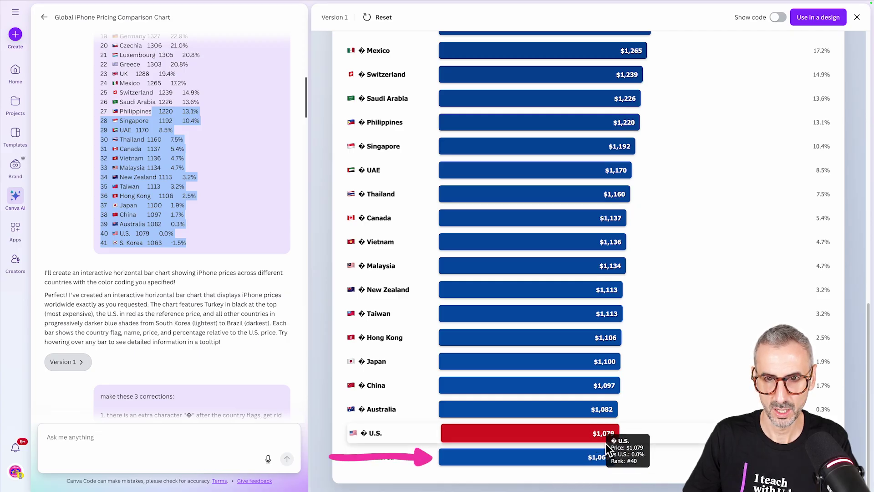
pyautogui.scroll(15, 665, 412)
pyautogui.scroll(2, 665, 408)
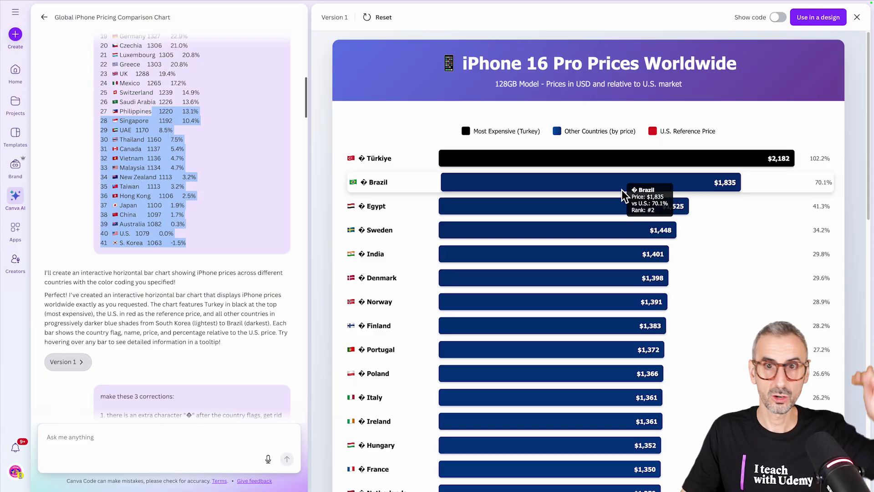
pyautogui.scroll(-3, 609, 226)
pyautogui.scroll(-11, 610, 239)
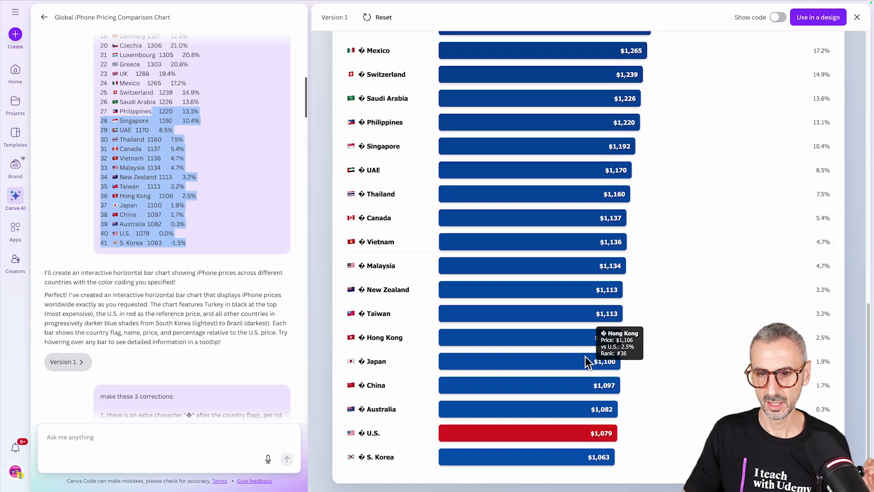
pyautogui.scroll(15, 550, 436)
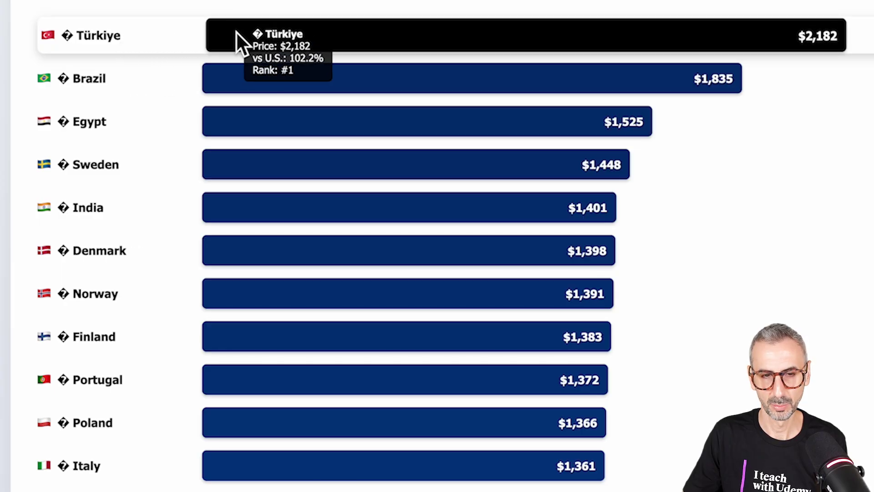
# - Compare the follow-up prompt's three corrections with the Version 1 chart: the extra character after flags, missing plus signs and percentage placement
pyautogui.moveTo(63, 35); pyautogui.dragTo(70, 34)
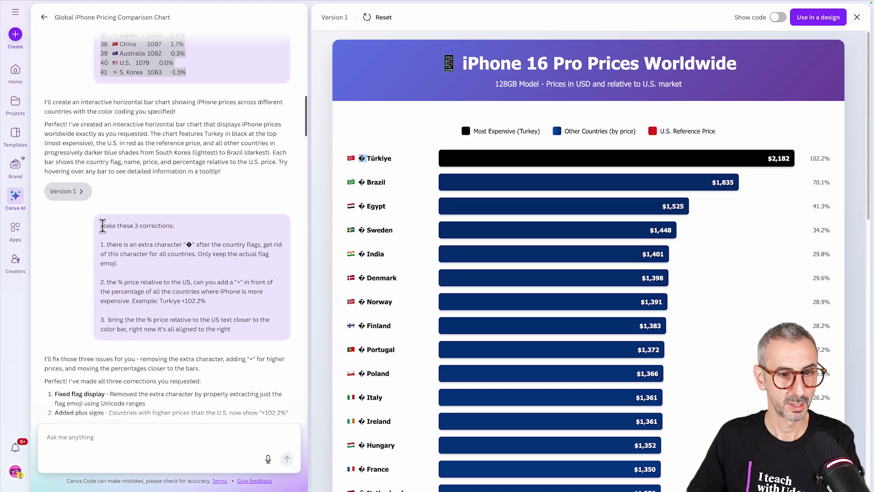
pyautogui.click(128, 241)
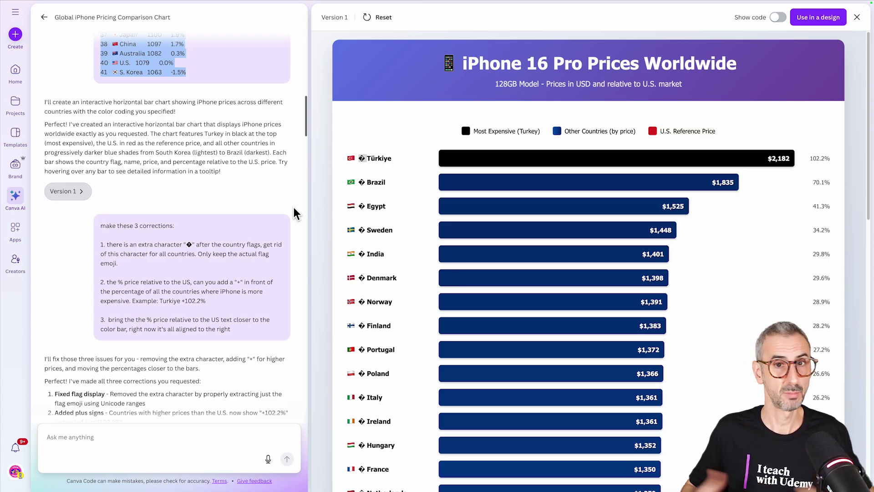
pyautogui.moveTo(729, 255)
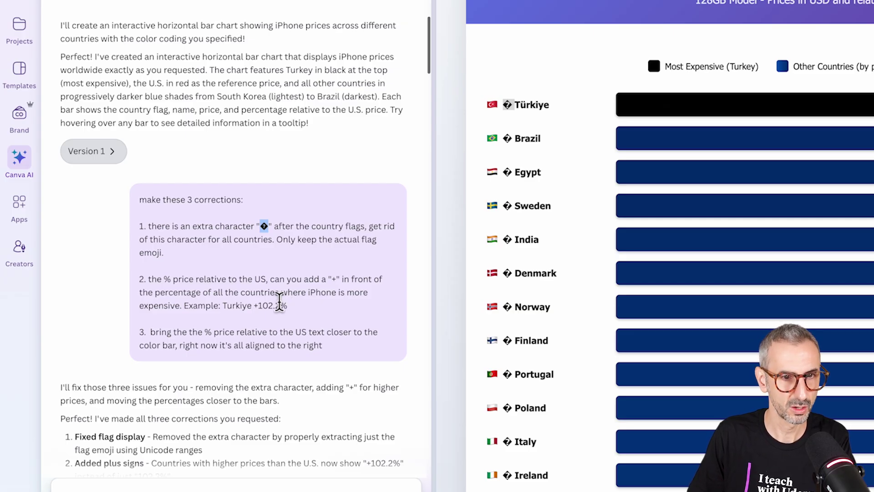
pyautogui.scroll(-1, 285, 323)
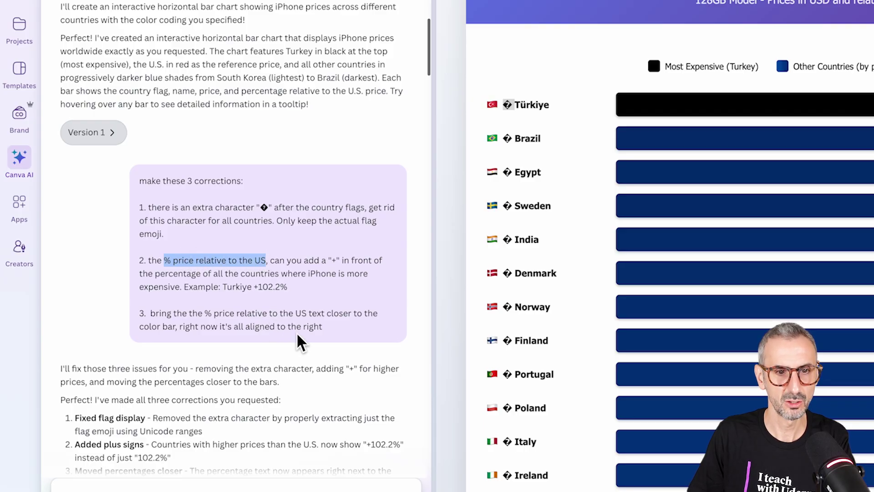
pyautogui.doubleClick(332, 260)
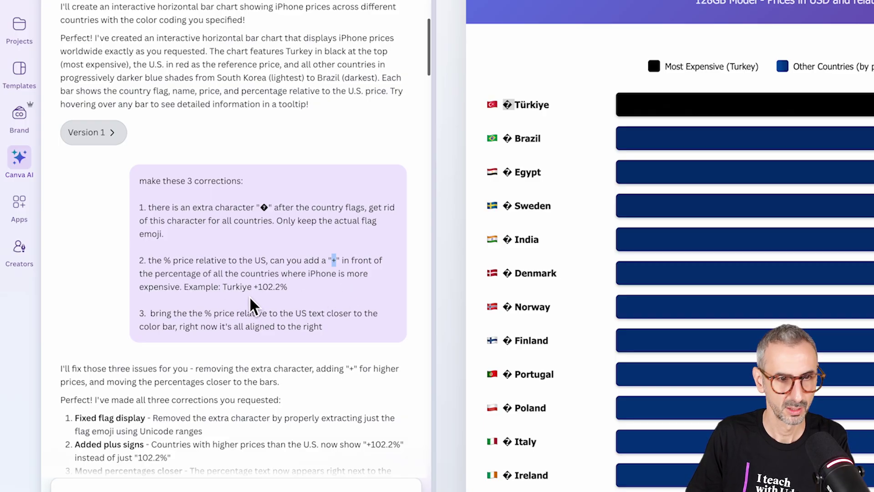
pyautogui.moveTo(254, 286); pyautogui.dragTo(271, 287)
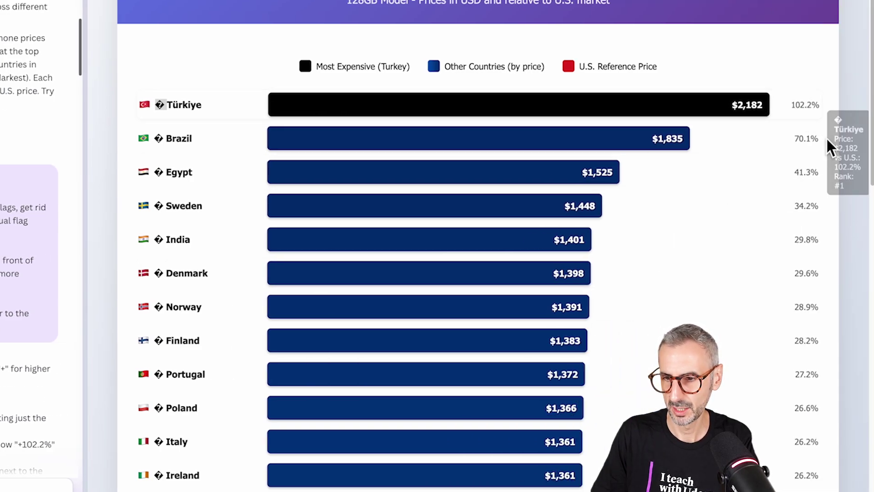
pyautogui.scroll(-9, 820, 194)
pyautogui.scroll(-11, 811, 213)
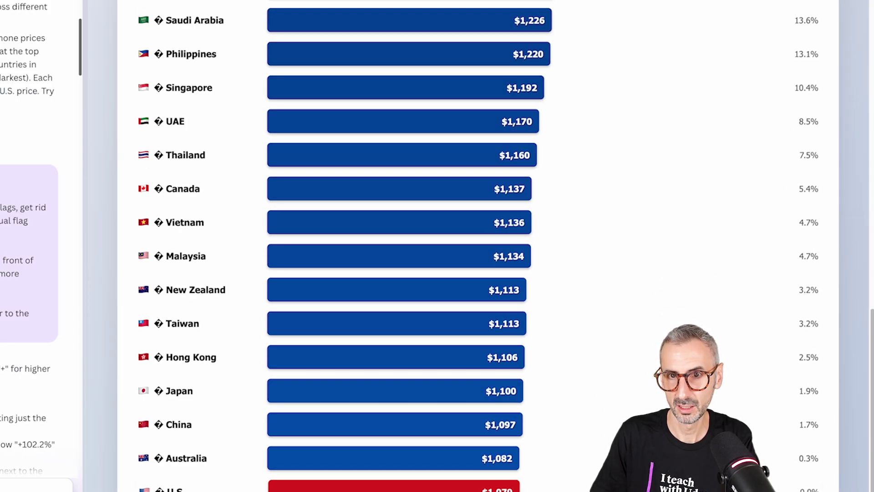
pyautogui.scroll(15, 800, 132)
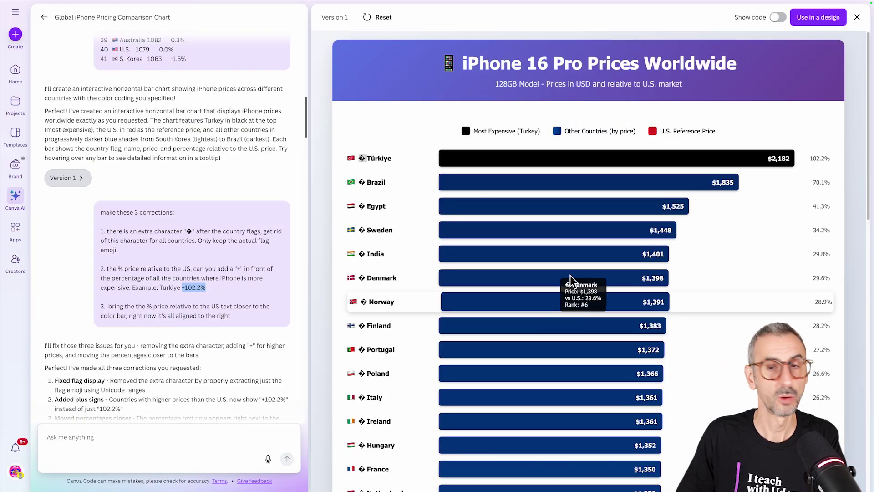
# - Inspect the alignment of the percentage column in the Version 1 chart across the countries below Türkiye
pyautogui.moveTo(796, 168)
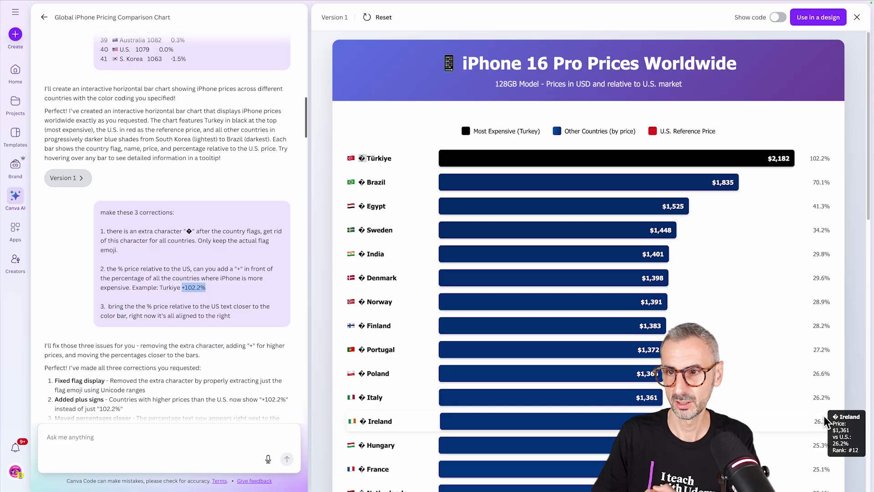
pyautogui.scroll(-1, 126, 379)
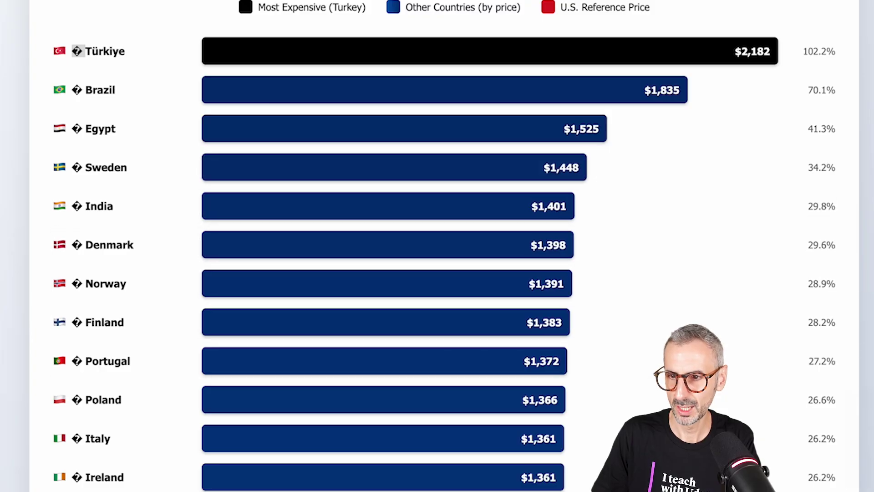
pyautogui.scroll(-8, 835, 471)
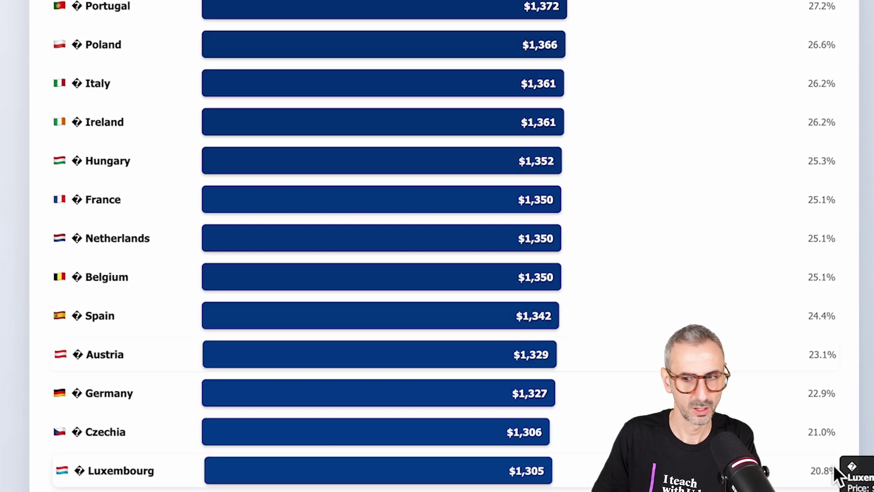
pyautogui.scroll(-3, 833, 464)
pyautogui.scroll(10, 613, 164)
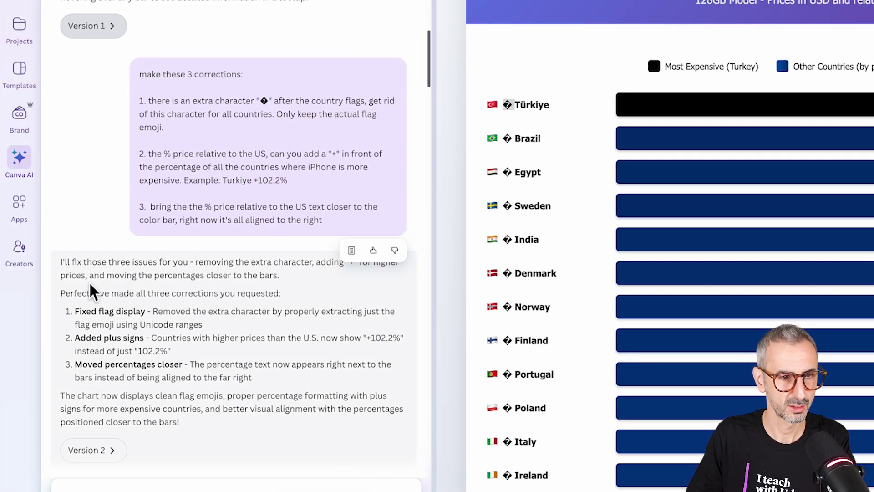
# - Examine Canva AI's reply to the three corrections, focusing on the fixed flag display item
pyautogui.scroll(-3, 91, 287)
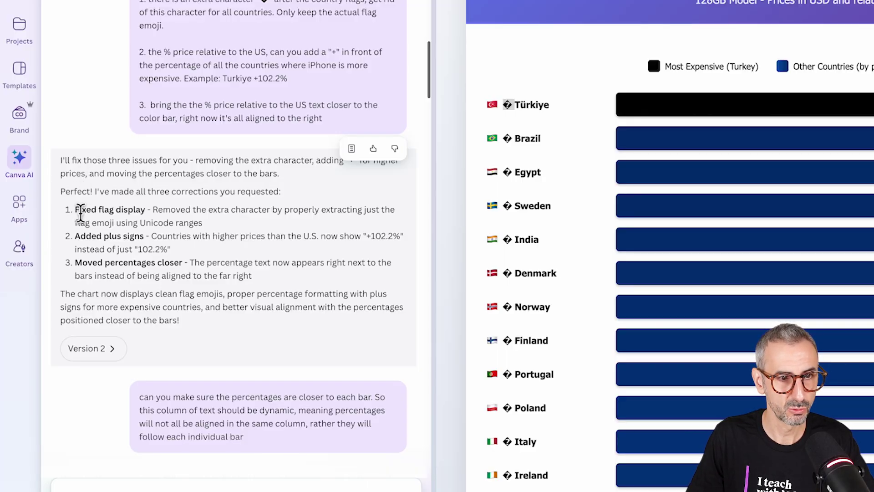
pyautogui.moveTo(75, 210); pyautogui.dragTo(226, 229)
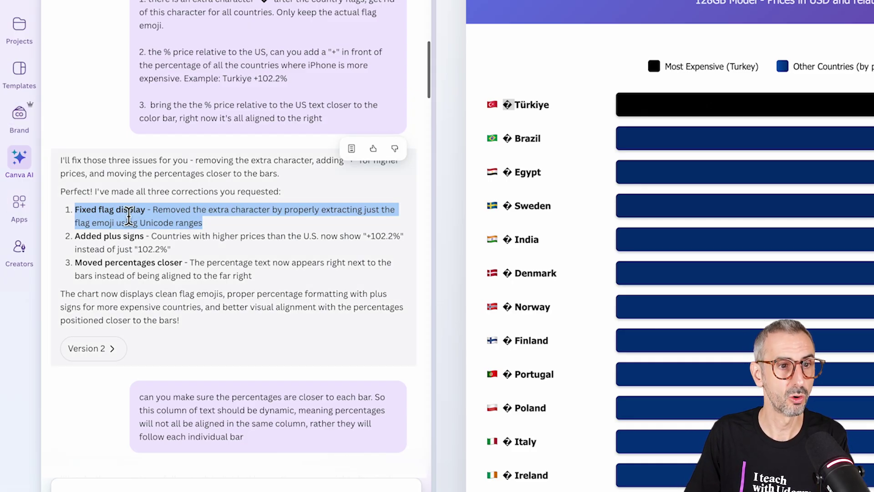
pyautogui.click(93, 207)
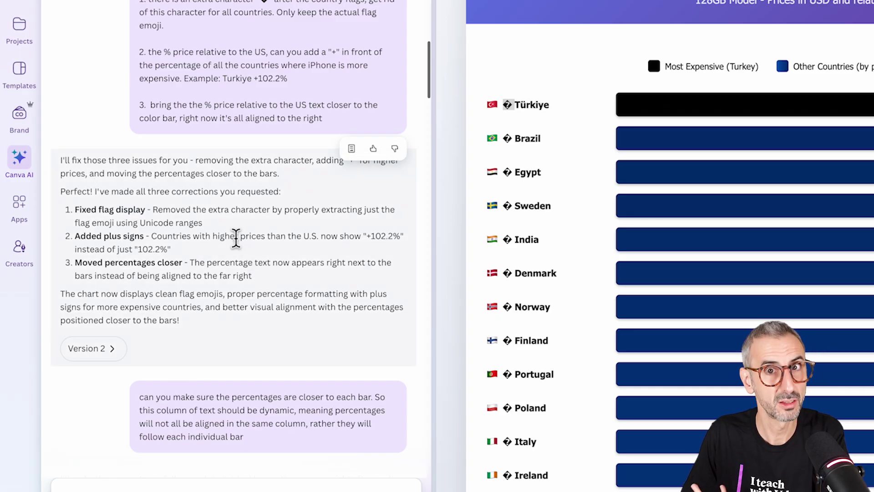
# - Open the Version 2 chart and check its country flags, plus signs and percentage placement against the requested corrections
pyautogui.click(91, 353)
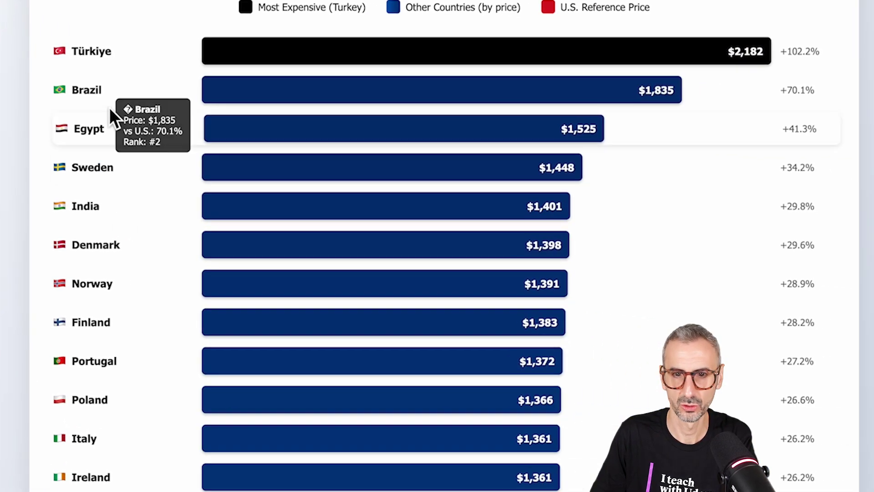
pyautogui.moveTo(346, 156)
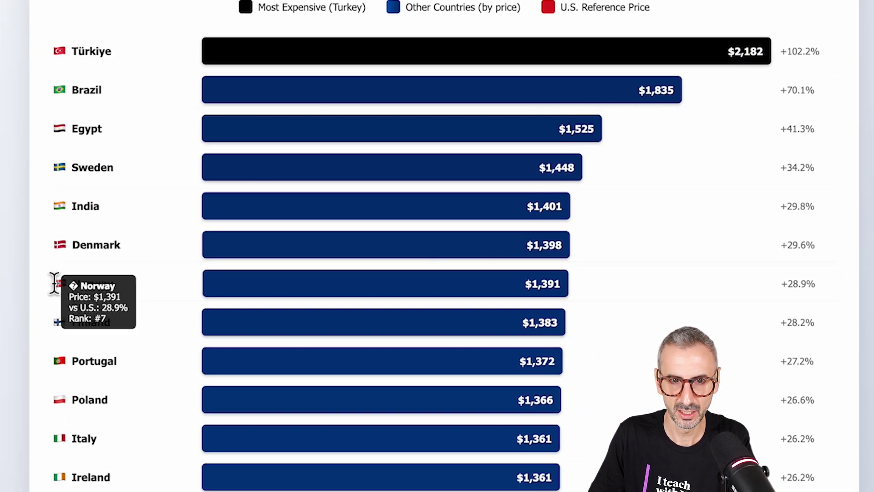
pyautogui.moveTo(786, 38)
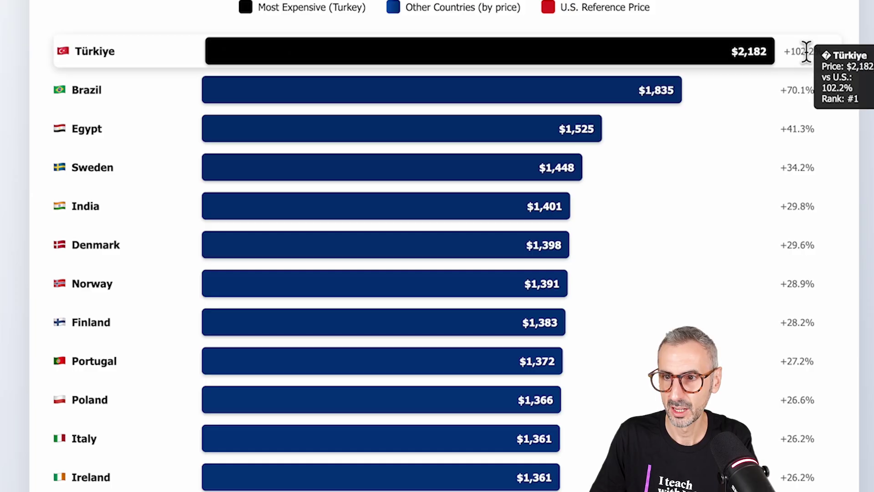
pyautogui.moveTo(790, 268)
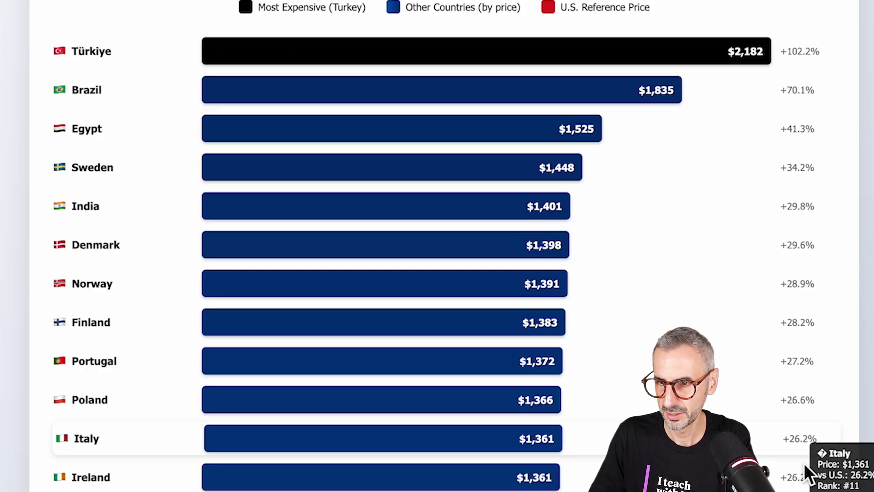
pyautogui.scroll(-5, 739, 359)
pyautogui.scroll(-10, 777, 247)
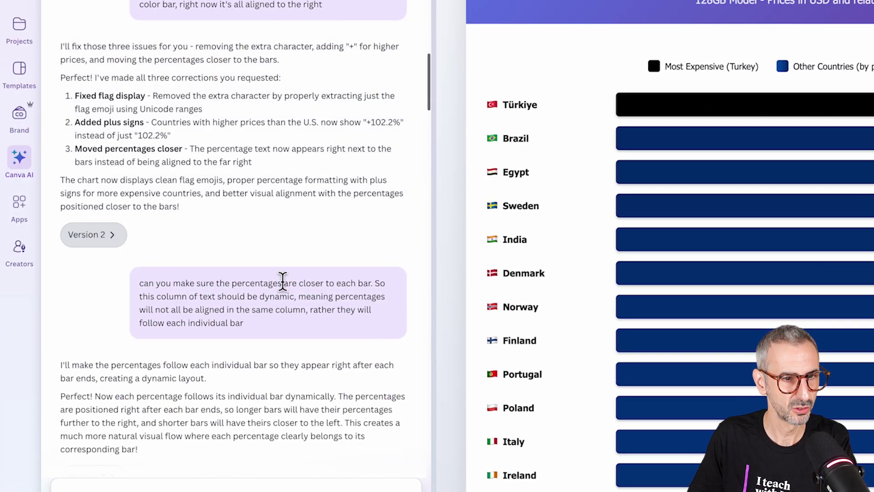
# - Read the prompt asking for percentages that follow each bar, and check their placement in the Version 3 chart
pyautogui.scroll(-1, 155, 296)
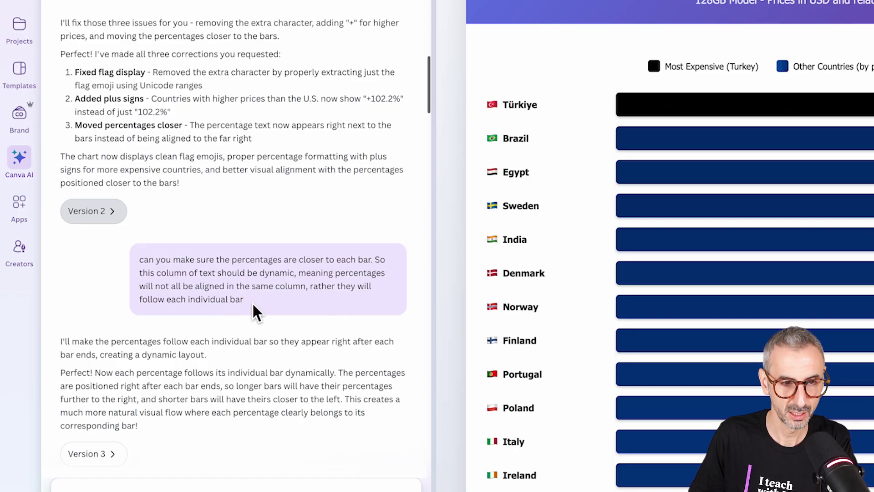
pyautogui.scroll(-2, 253, 303)
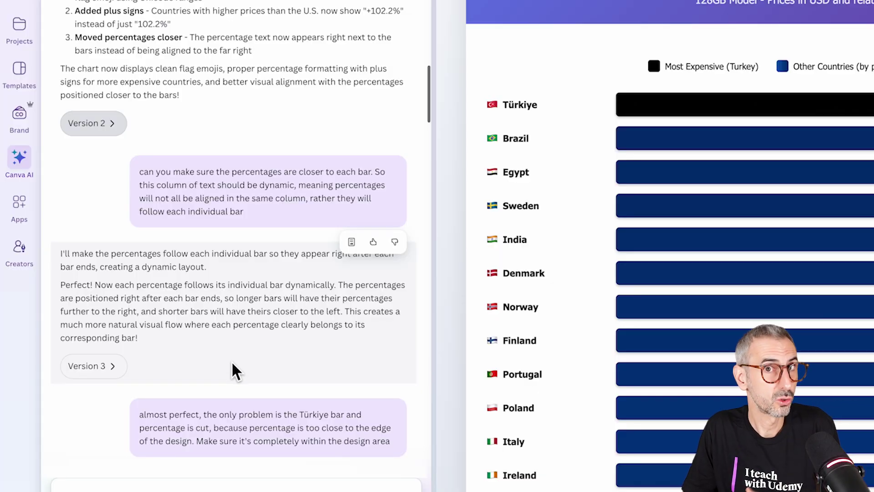
pyautogui.click(91, 366)
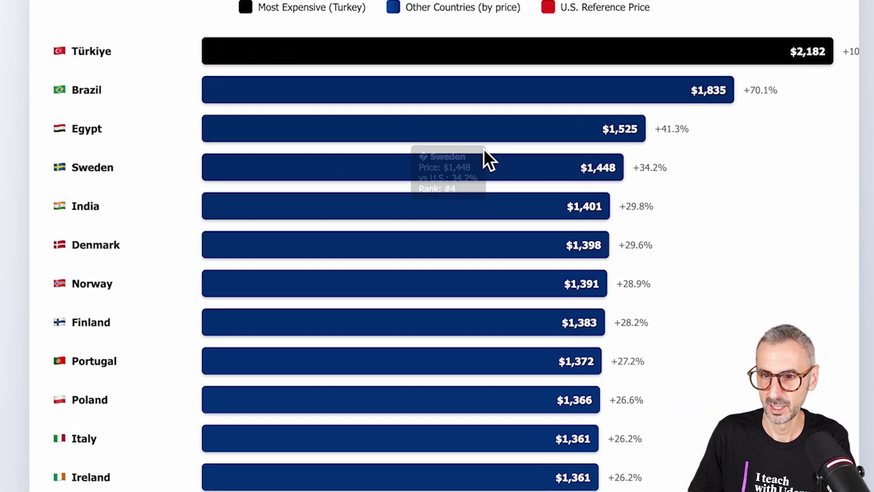
pyautogui.scroll(-18, 755, 139)
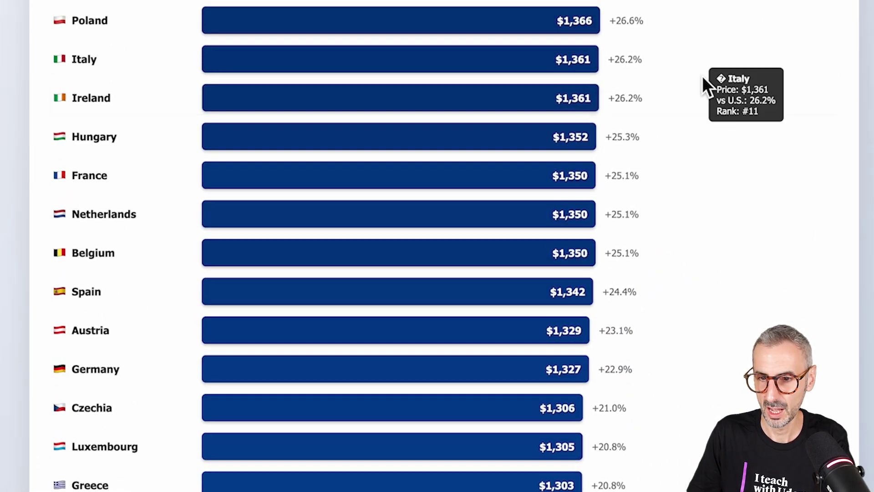
pyautogui.scroll(-5, 605, 356)
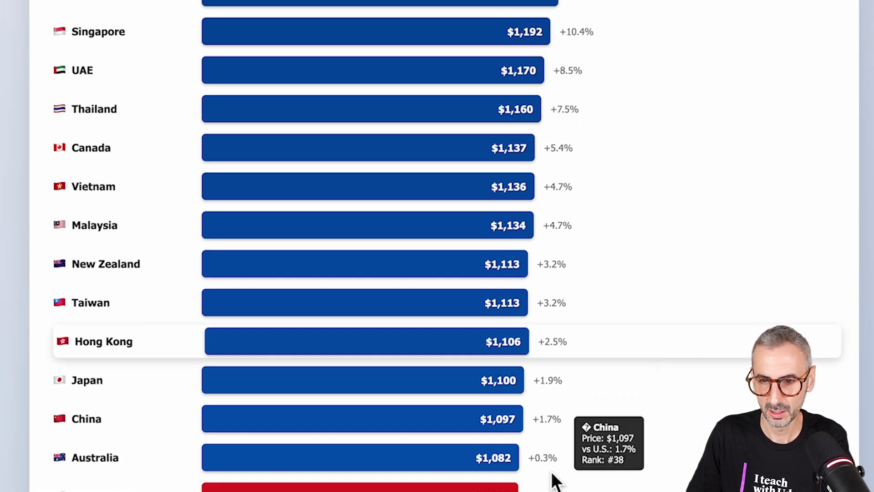
pyautogui.scroll(20, 543, 271)
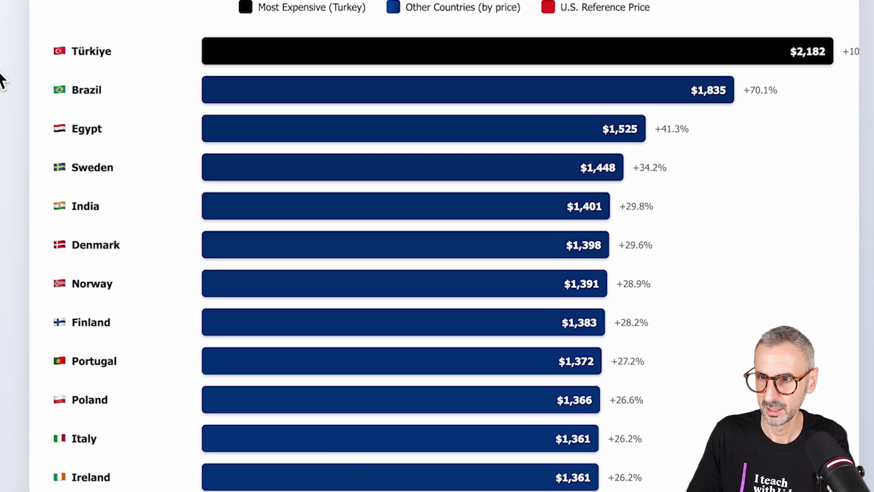
pyautogui.moveTo(853, 51)
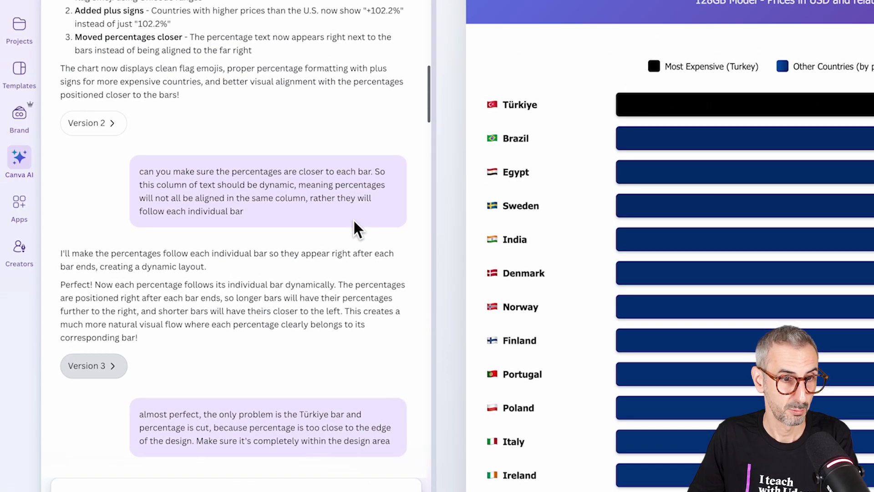
# - Examine the follow-up prompt about the cut-off Türkiye bar and percentage, along with Canva AI's reply
pyautogui.scroll(-3, 351, 228)
pyautogui.scroll(-1, 339, 253)
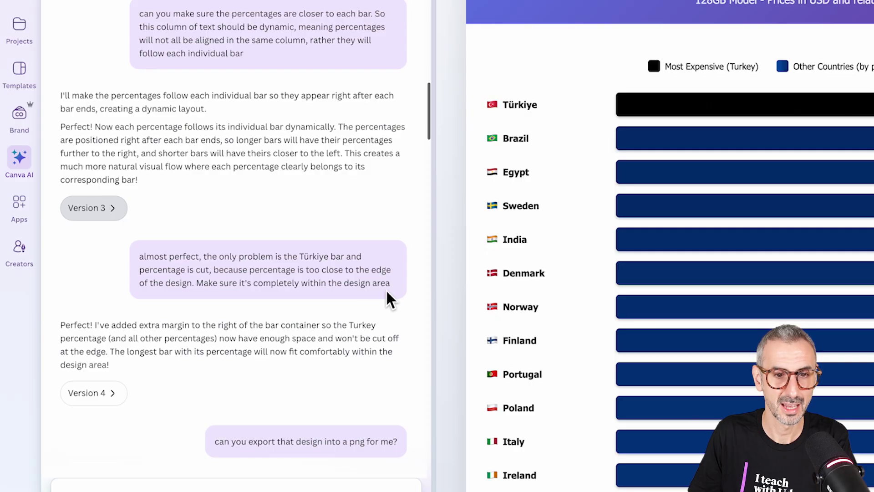
pyautogui.scroll(-3, 86, 235)
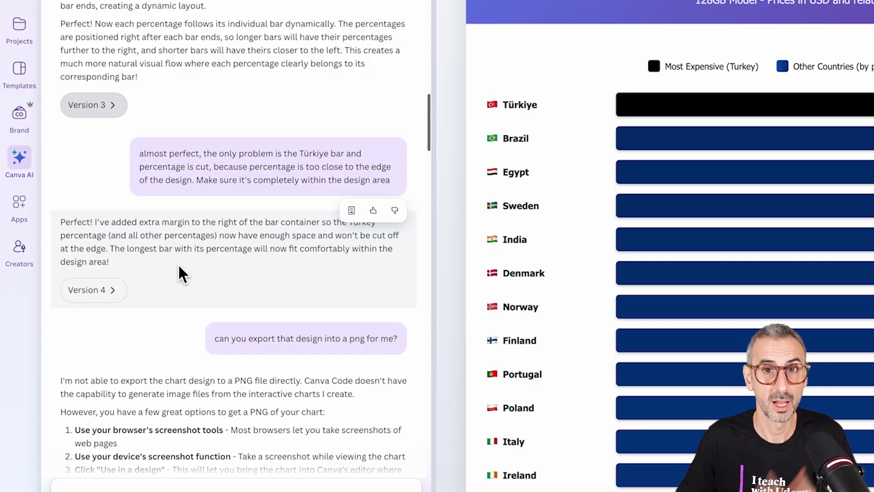
# - Open the Version 4 chart, inspect its bars and percentages from Türkiye to Australia, and choose to use it in a design
pyautogui.click(94, 293)
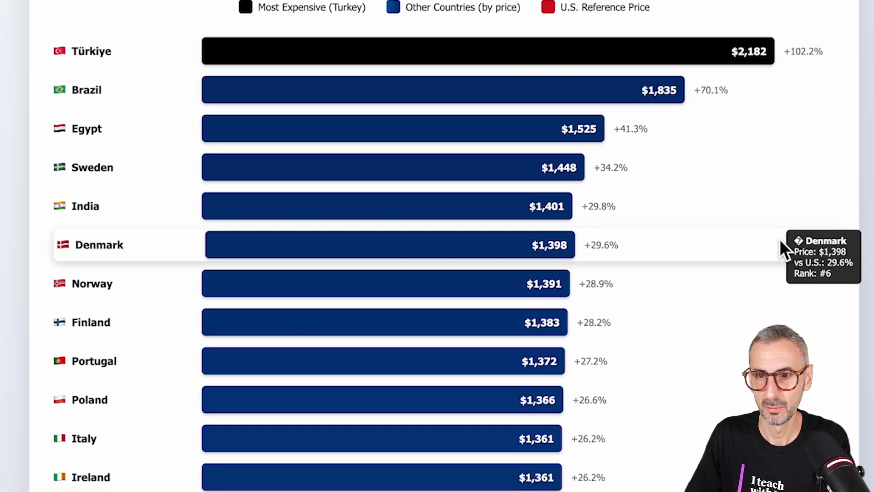
pyautogui.scroll(-6, 782, 218)
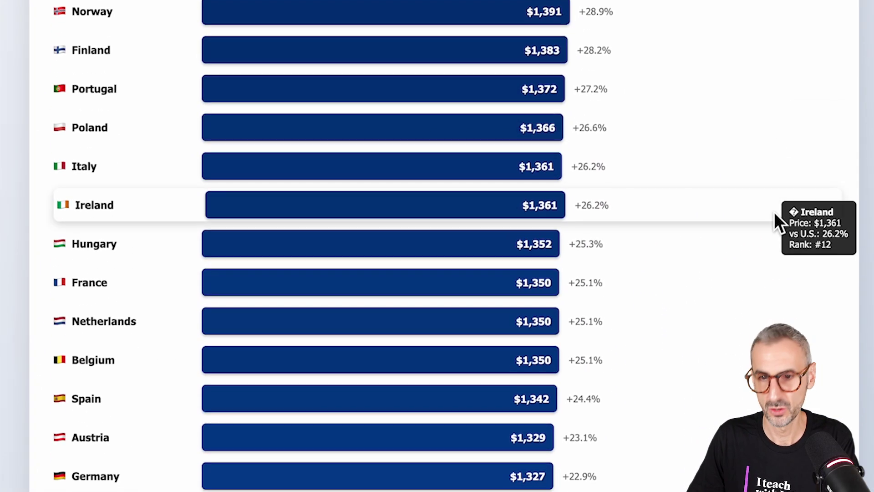
pyautogui.scroll(-17, 775, 214)
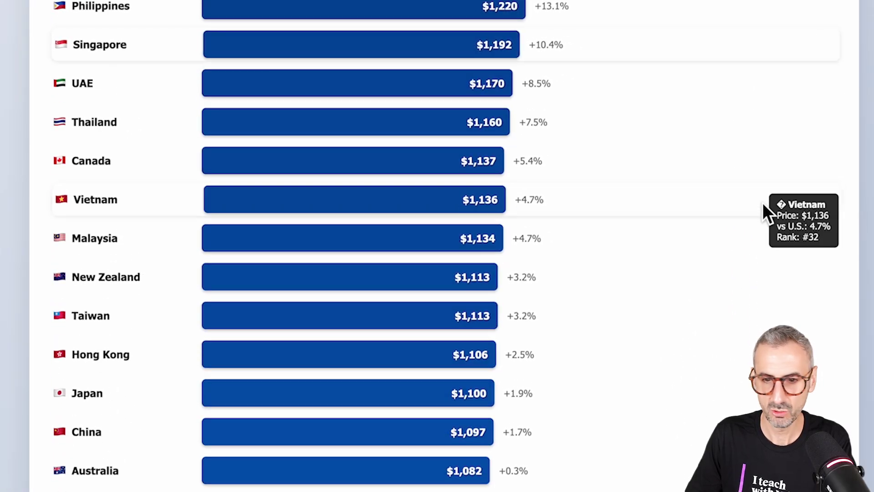
pyautogui.scroll(-2, 760, 208)
pyautogui.scroll(2, 604, 359)
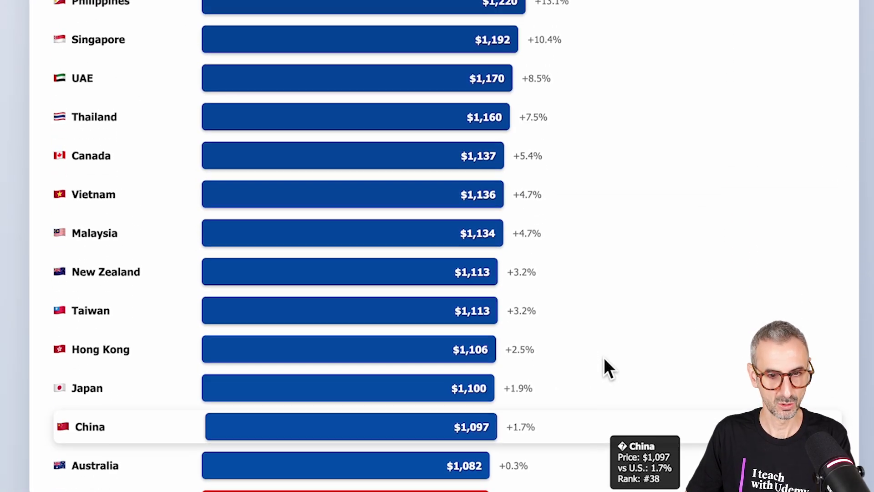
pyautogui.scroll(20, 603, 357)
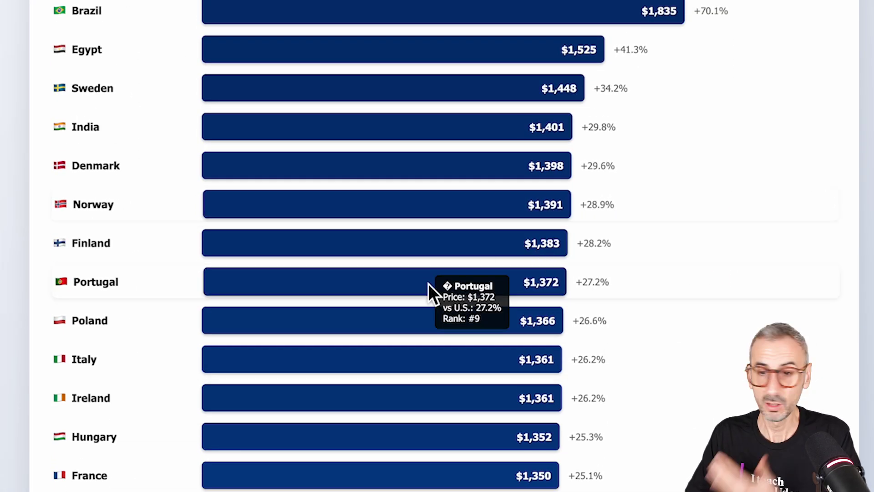
pyautogui.scroll(6, 428, 283)
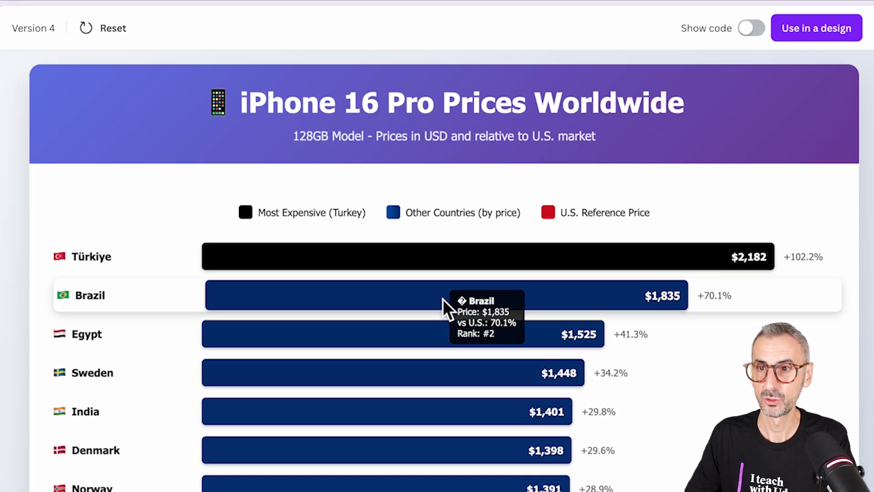
pyautogui.click(824, 32)
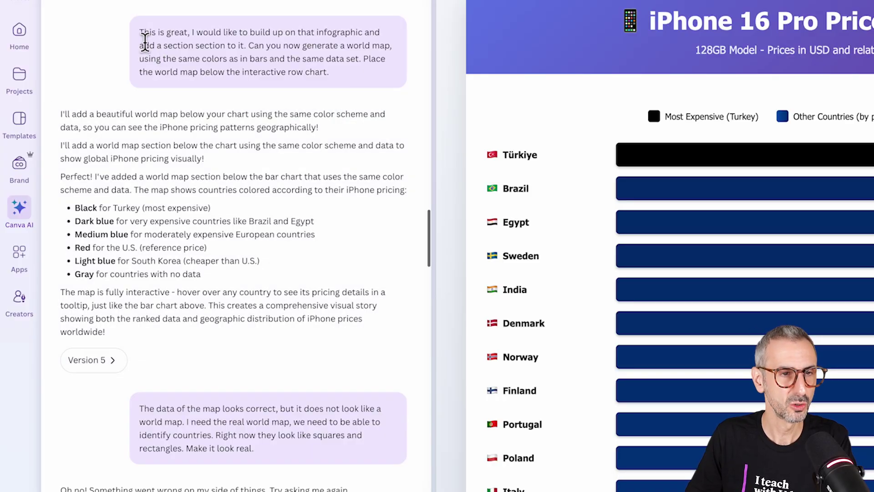
# - Examine the prompt requesting a world map with the same colours and data, placed below the Version 4 bar chart
pyautogui.moveTo(141, 32); pyautogui.dragTo(330, 73)
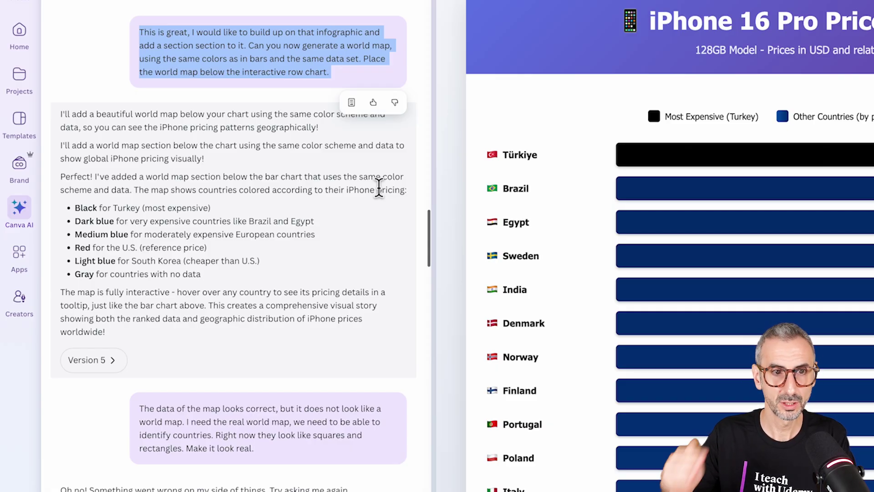
pyautogui.moveTo(762, 280)
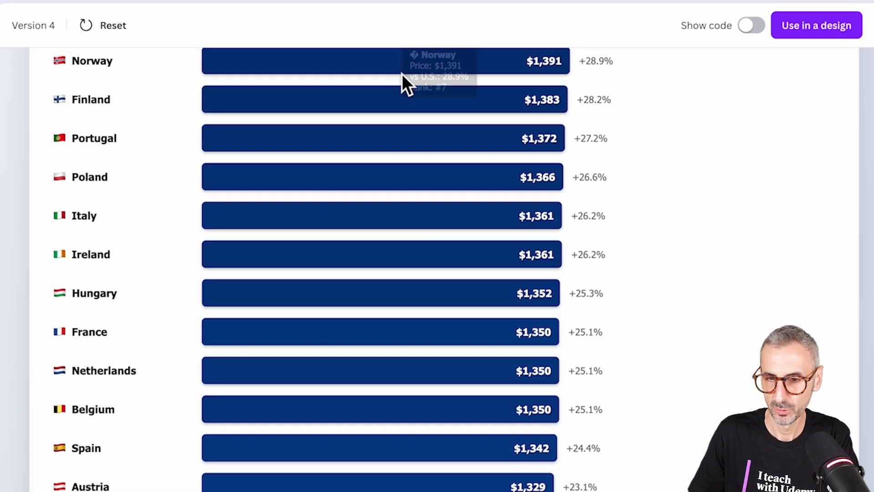
pyautogui.scroll(-10, 423, 389)
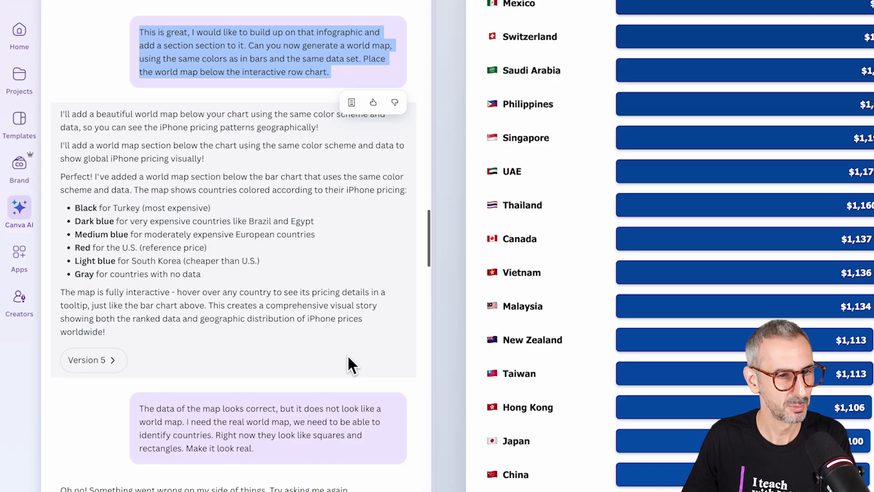
# - Open Version 5 and review its chart down the country list, and inspect the Version 6 world map's country shapes
pyautogui.click(93, 360)
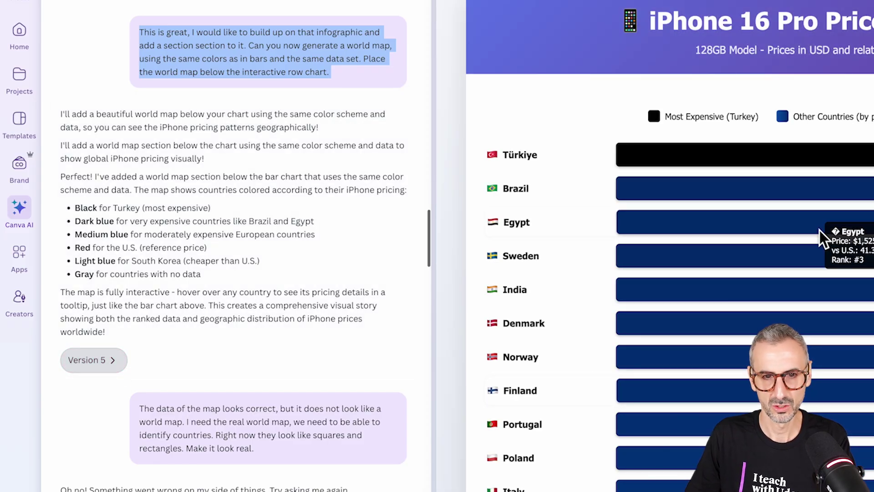
pyautogui.scroll(-3, 820, 237)
pyautogui.scroll(-10, 839, 222)
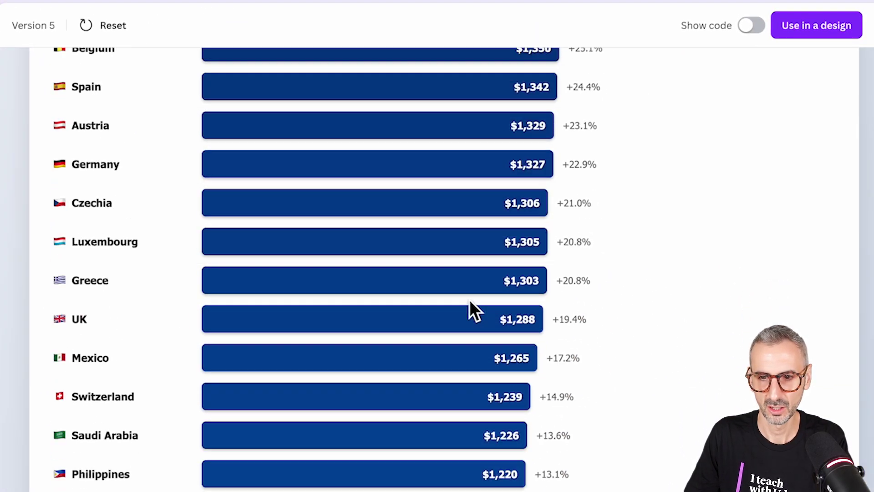
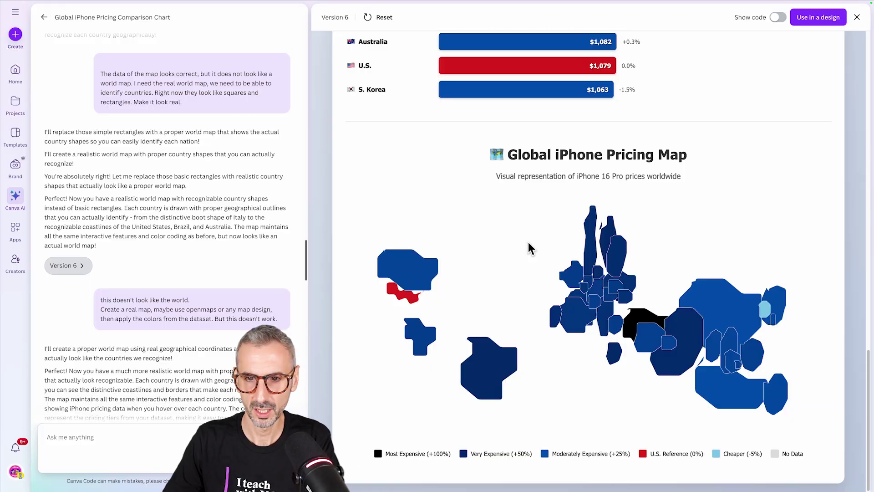
pyautogui.moveTo(770, 302)
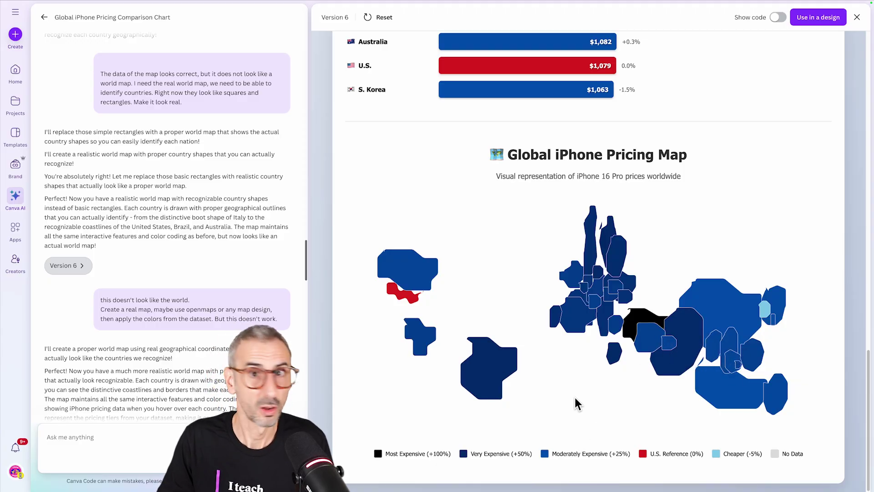
# - Examine the prompt requesting a real map, possibly from openmaps, with the dataset colours, and open Version 7 to inspect its map
pyautogui.scroll(-3, 182, 273)
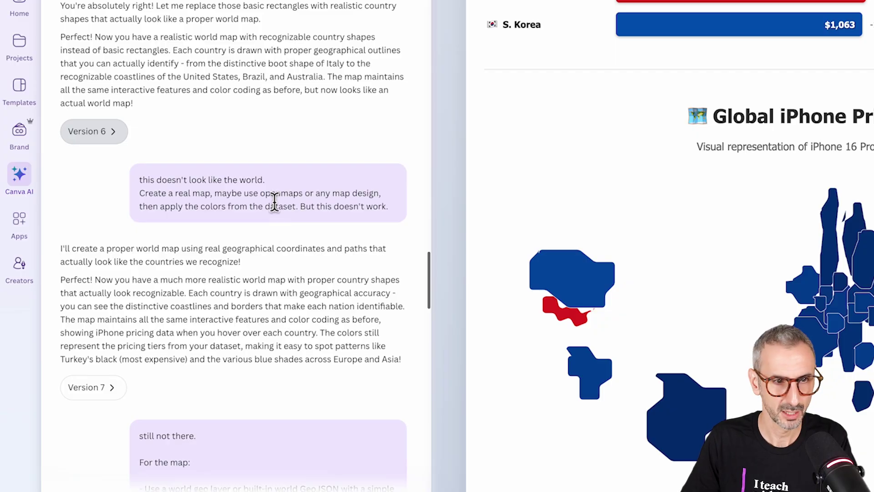
pyautogui.scroll(-1, 196, 218)
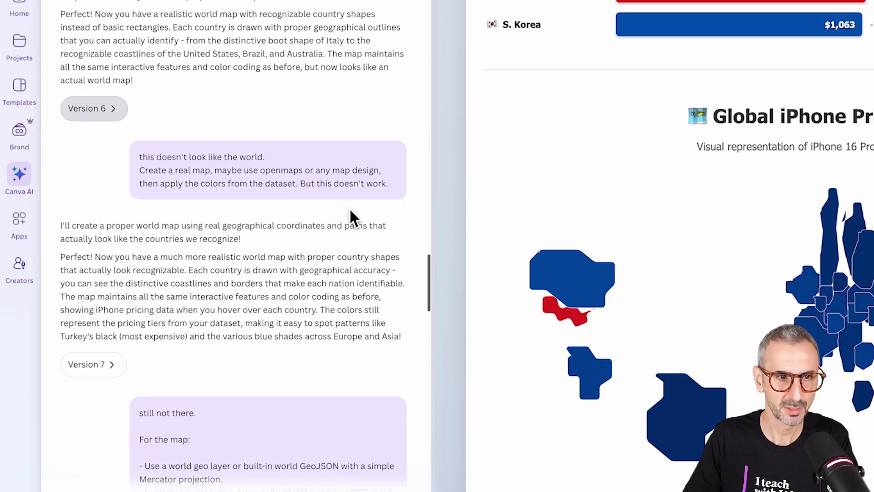
pyautogui.scroll(-1, 348, 209)
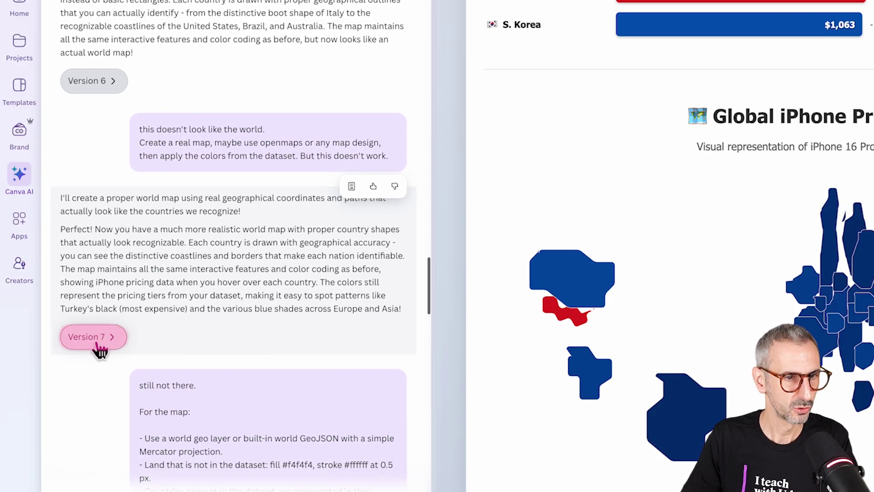
pyautogui.click(99, 348)
pyautogui.scroll(-10, 802, 265)
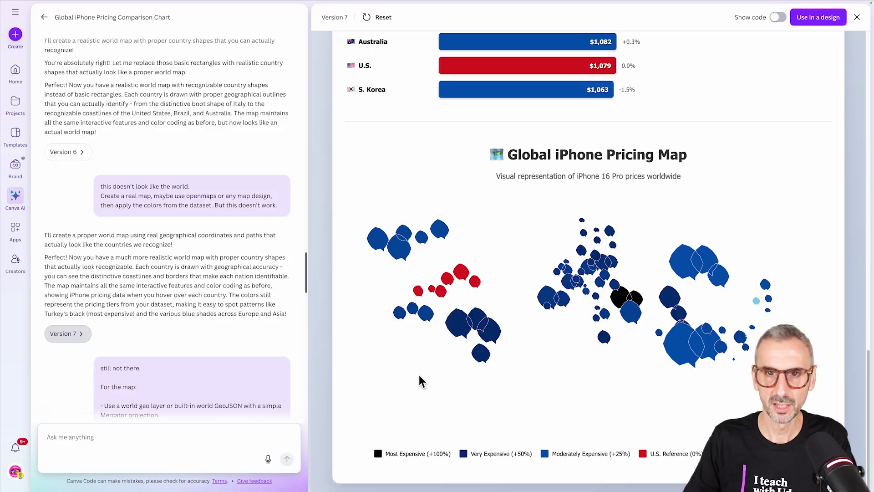
# - Switch to ChatGPT and examine the generated Canva Code prompt from its canvas, phone frame and data sections down to the Map section
pyautogui.click(600, 7)
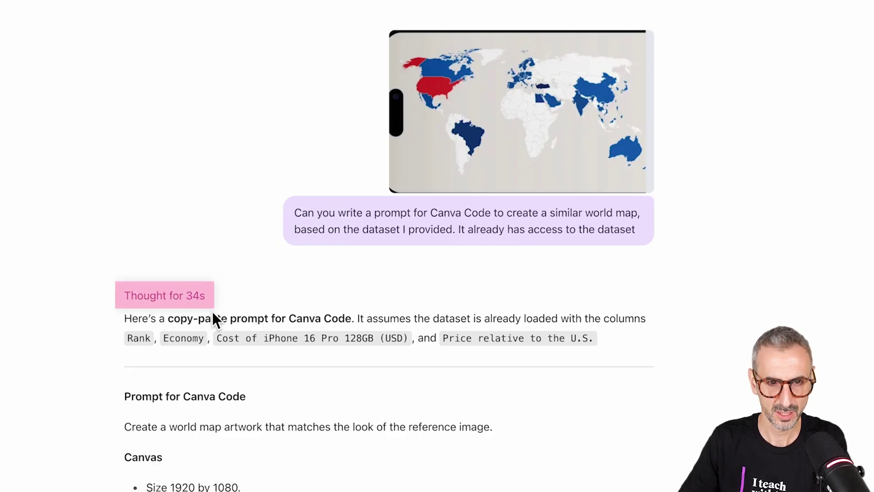
pyautogui.scroll(-3, 217, 318)
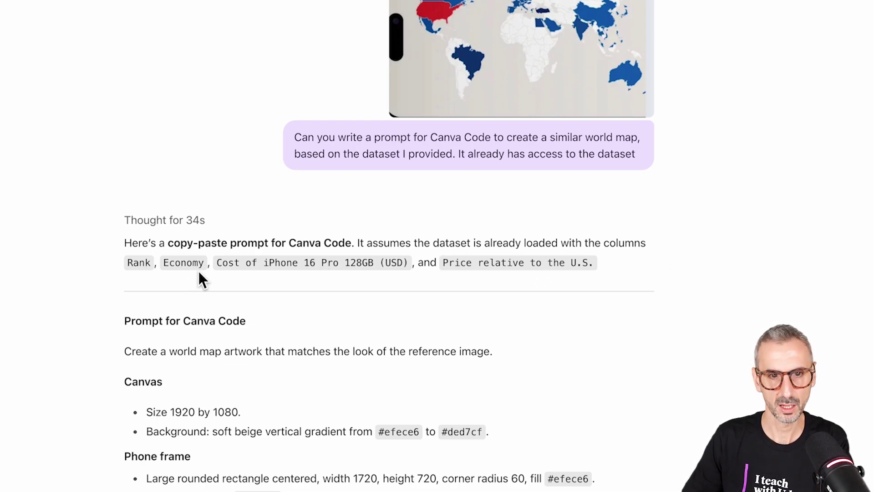
pyautogui.scroll(-4, 326, 321)
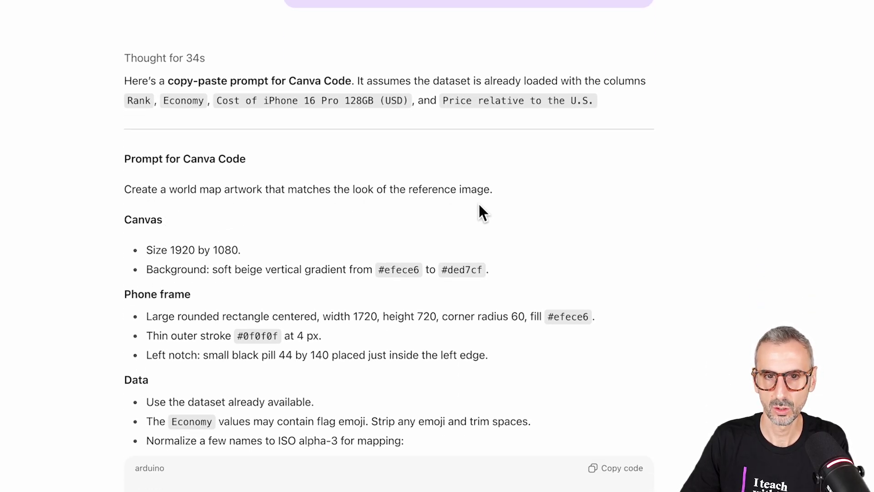
pyautogui.scroll(-1, 501, 201)
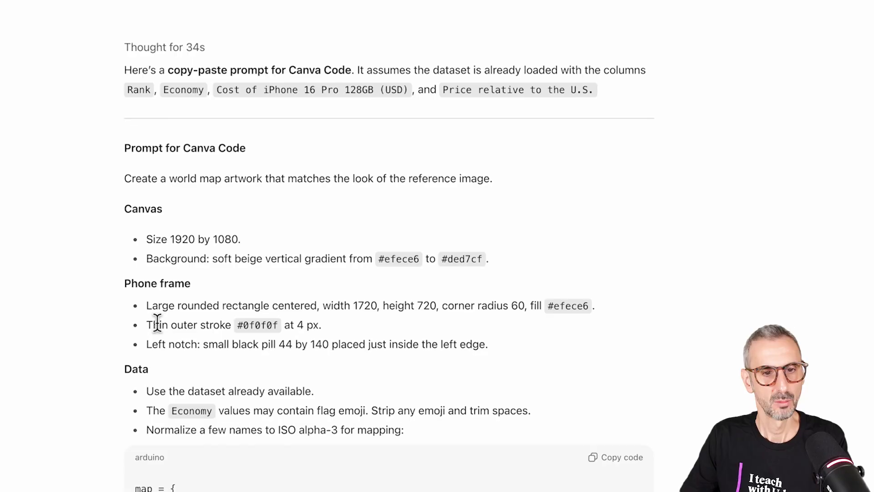
pyautogui.scroll(-2, 157, 325)
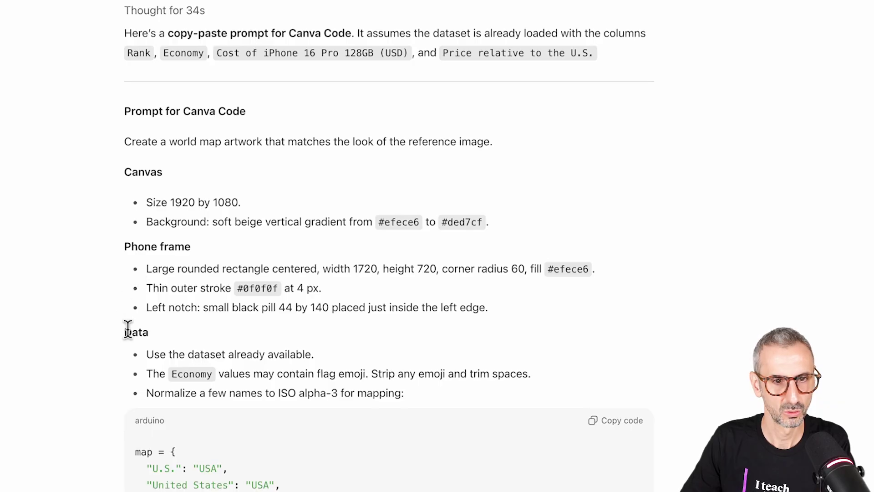
pyautogui.scroll(-1, 167, 255)
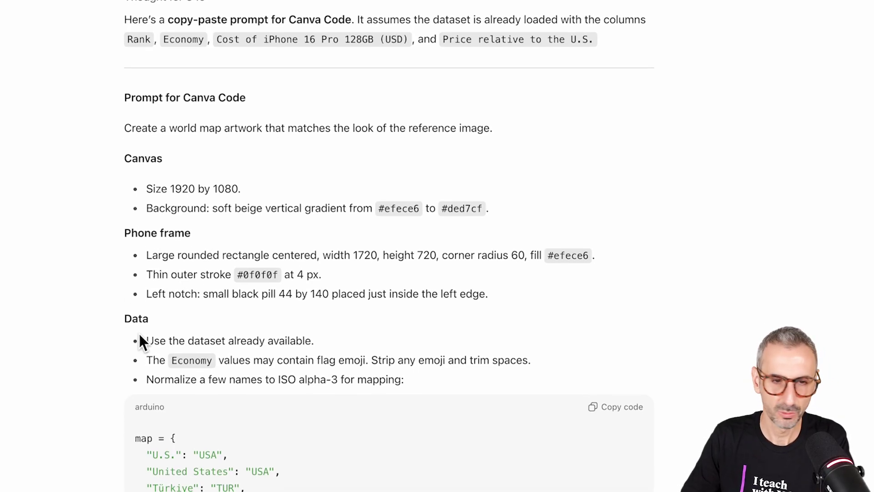
pyautogui.scroll(-10, 142, 334)
pyautogui.scroll(-20, 156, 301)
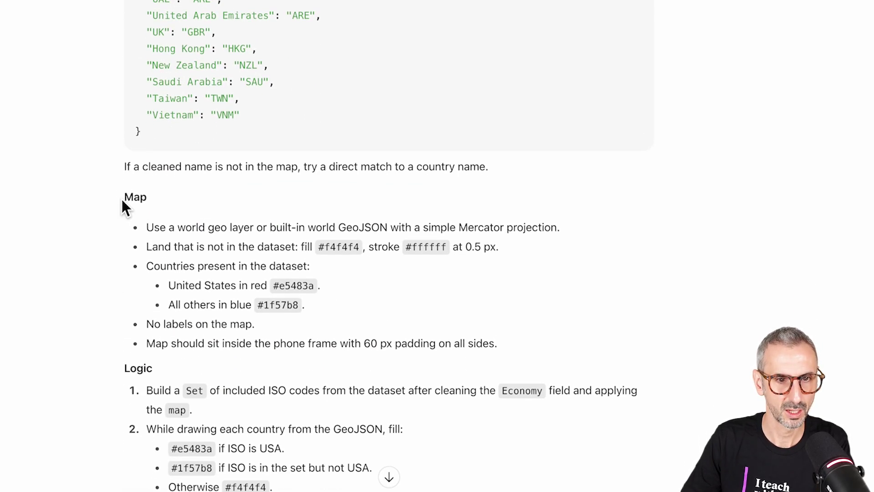
# - Copy the prompt's whole Map section, from its heading through the line about 60 px padding on all sides
pyautogui.moveTo(122, 200); pyautogui.dragTo(504, 350)
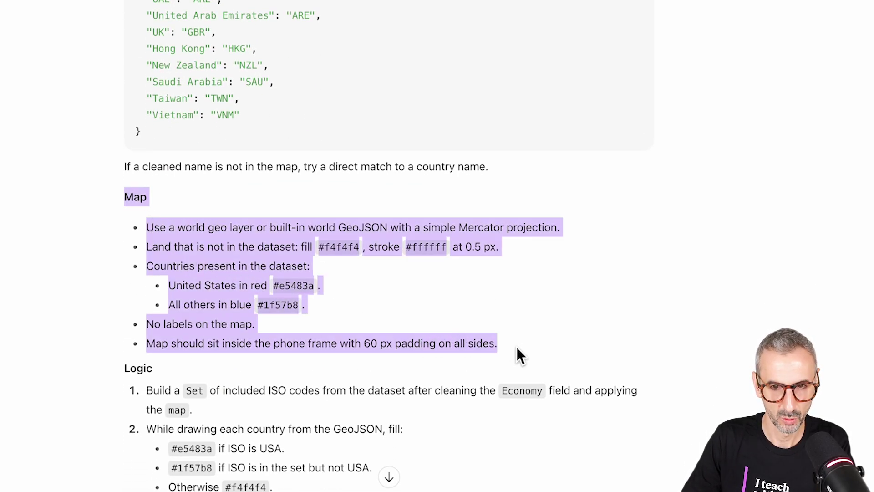
pyautogui.click(59, 292)
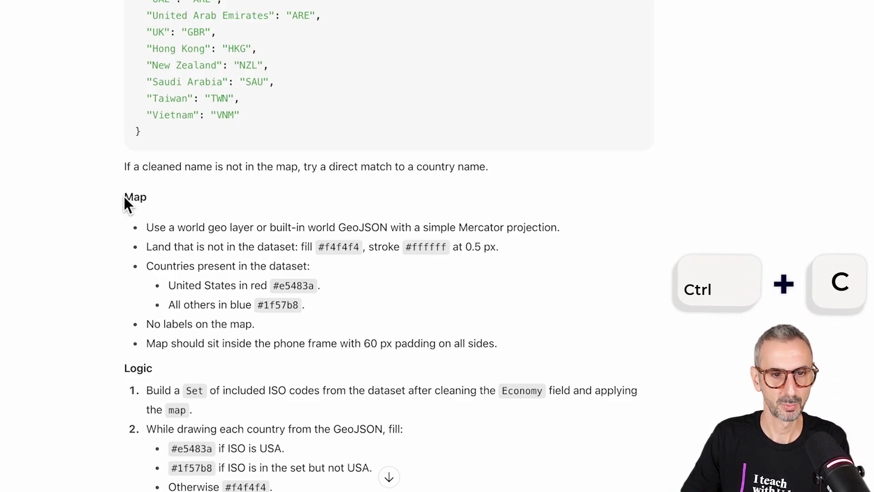
pyautogui.moveTo(124, 196); pyautogui.dragTo(532, 356)
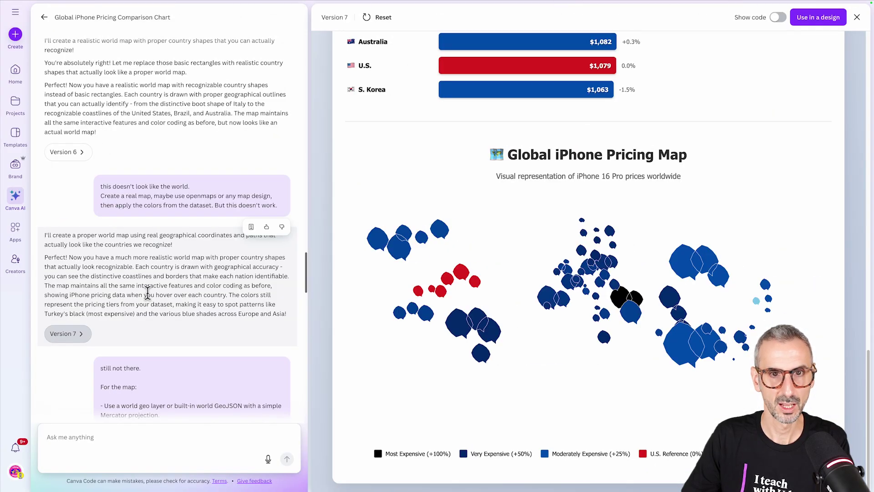
# - Switch back to Canva AI, examine the prompt specifying a GeoJSON world map with a Mercator projection, and inspect the Version 8 map
pyautogui.scroll(-5, 147, 292)
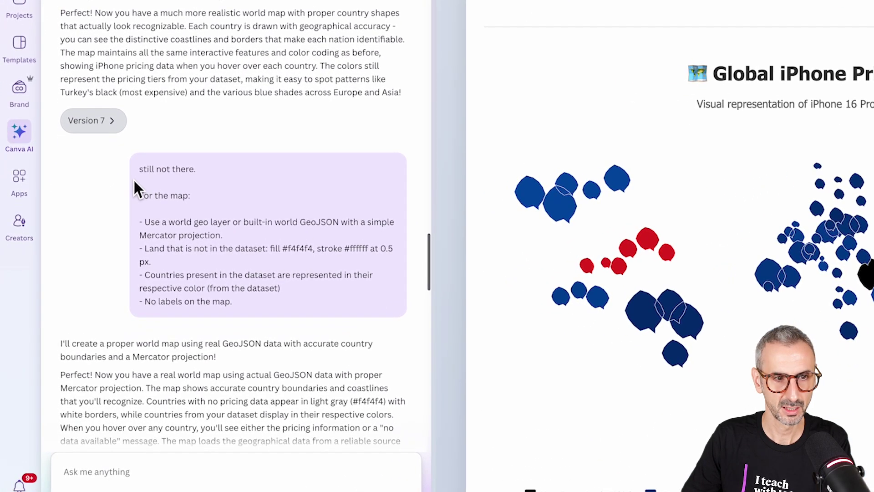
pyautogui.scroll(-1, 208, 221)
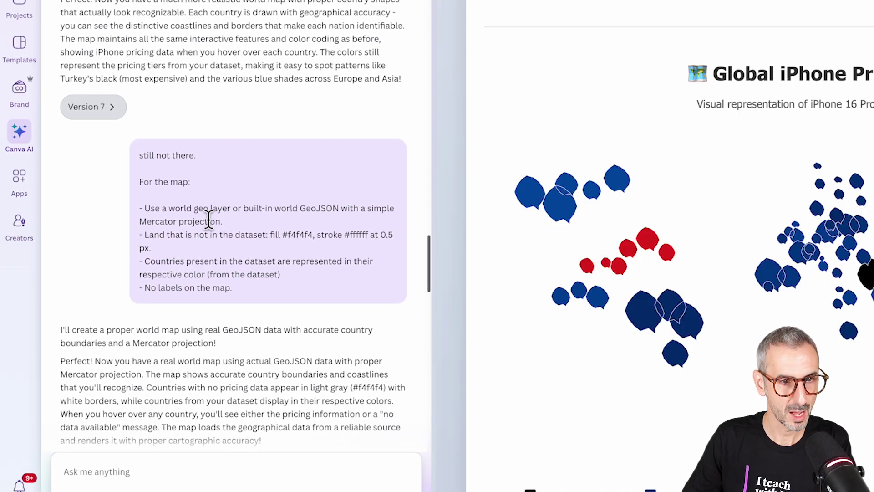
pyautogui.hotkey('ctrl', 'v')
pyautogui.scroll(-1, 280, 240)
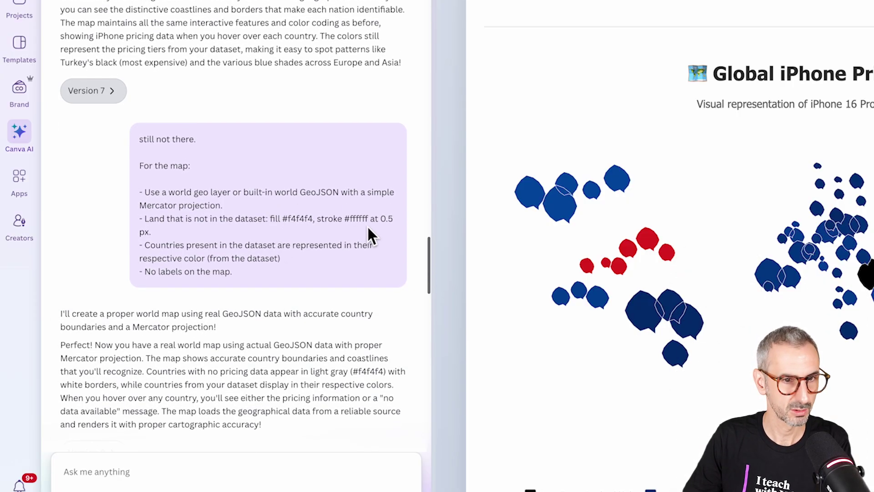
pyautogui.scroll(-1, 184, 237)
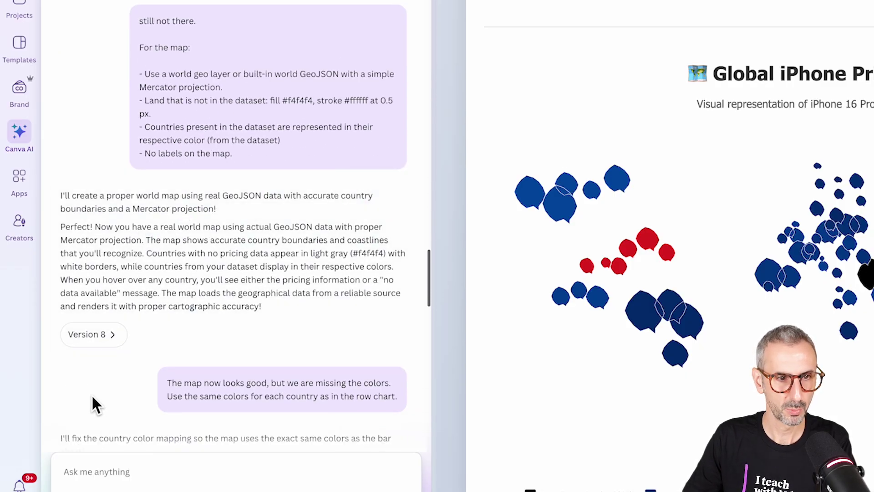
pyautogui.scroll(-1, 163, 285)
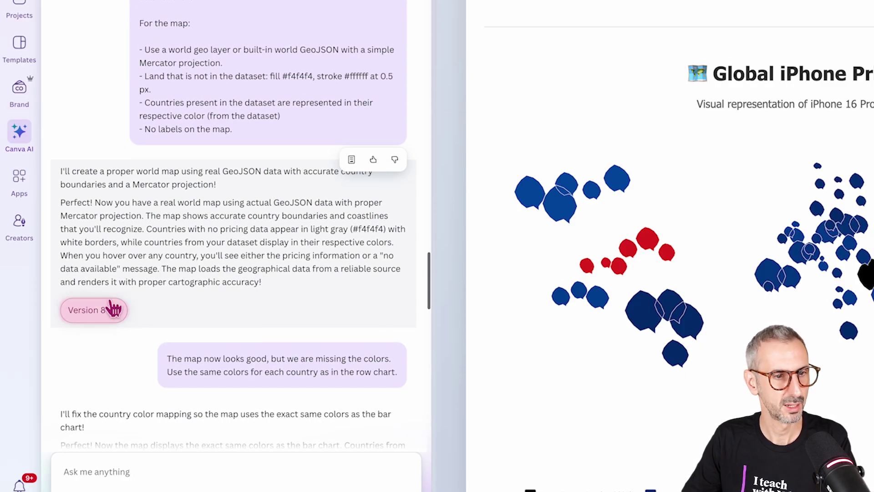
pyautogui.click(107, 311)
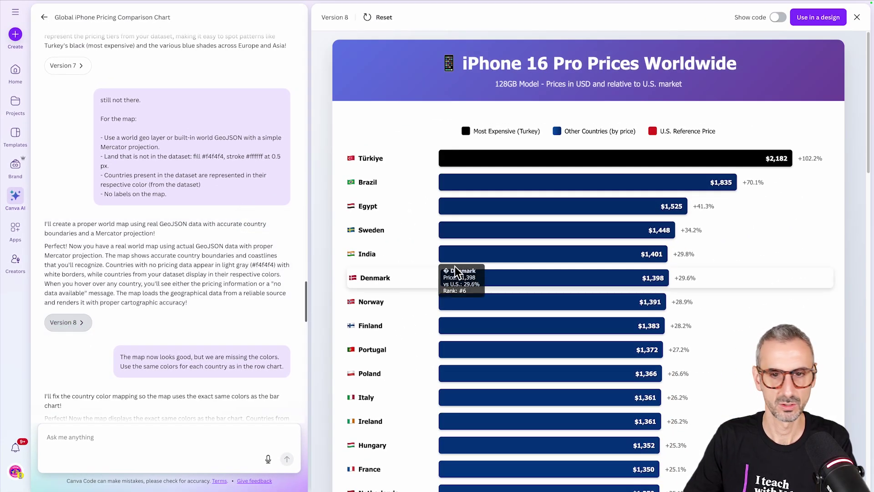
pyautogui.scroll(-15, 501, 277)
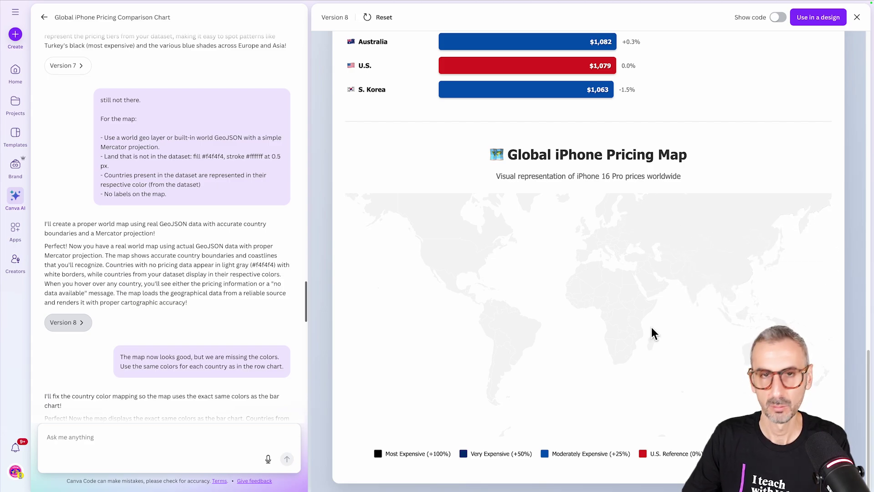
# - Examine the prompt asking for the row chart's colours on each country, and open Version 9 to inspect its map
pyautogui.scroll(-5, 200, 339)
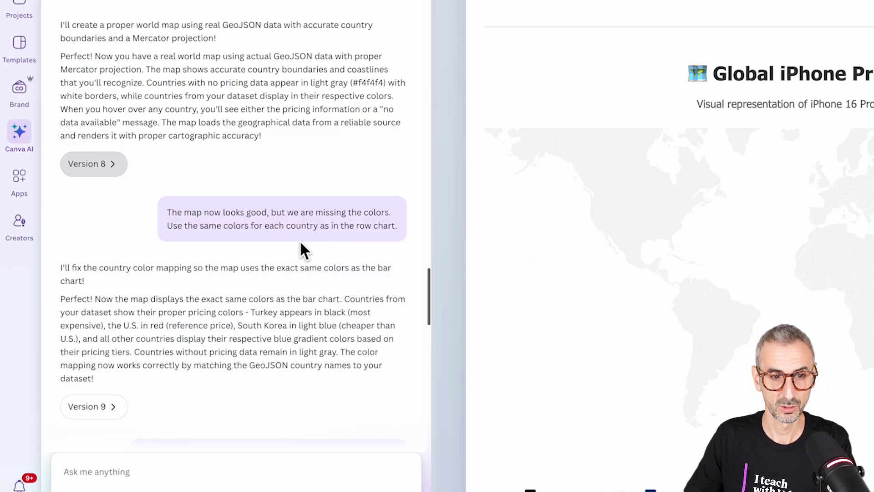
pyautogui.scroll(-3, 381, 252)
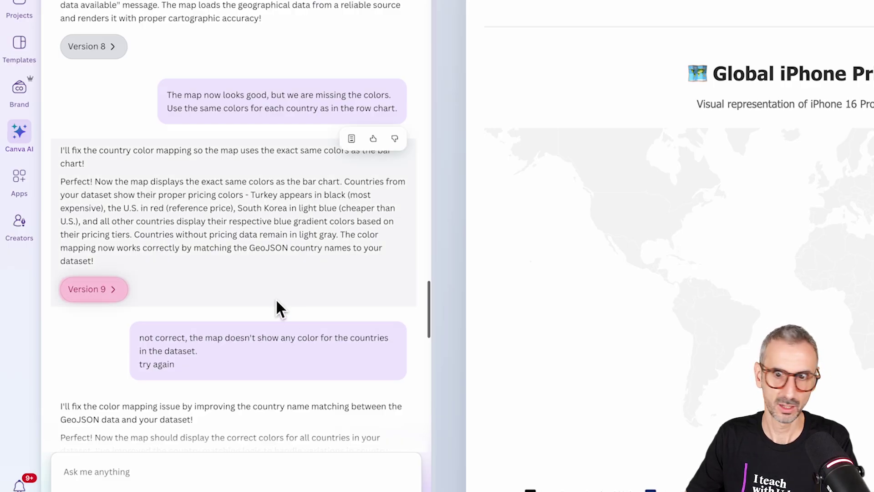
pyautogui.click(97, 292)
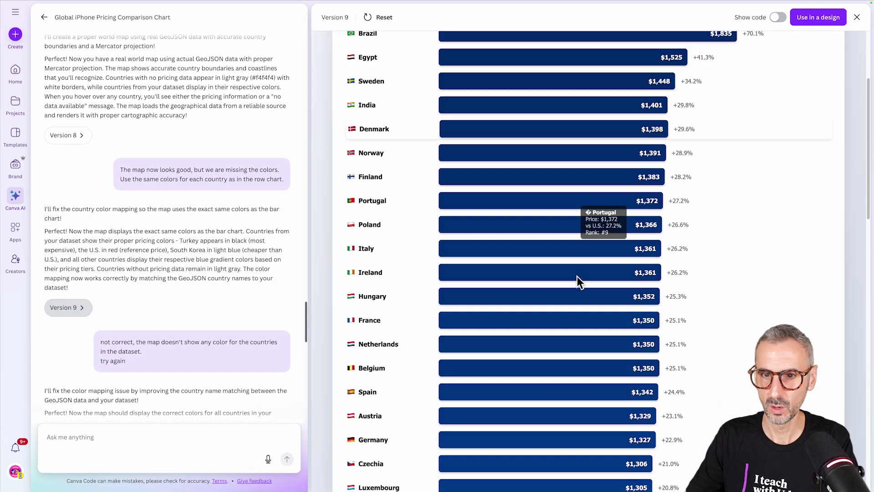
pyautogui.scroll(-10, 812, 244)
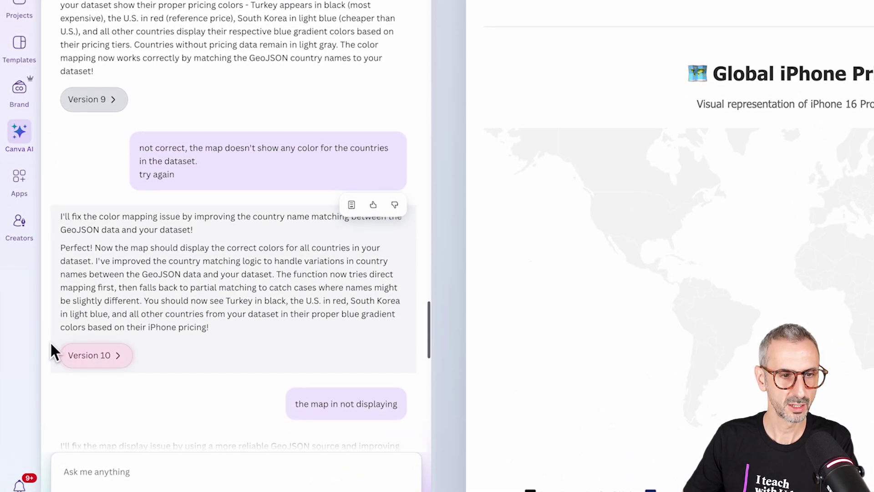
# - Open Version 10 and inspect the Global iPhone Pricing Map area below the bar chart
pyautogui.click(130, 355)
pyautogui.scroll(-10, 503, 269)
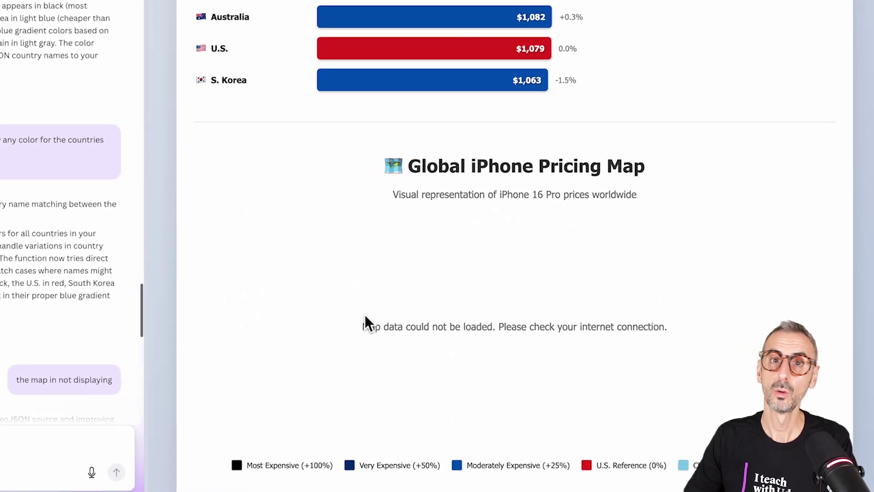
pyautogui.moveTo(363, 324); pyautogui.dragTo(475, 323)
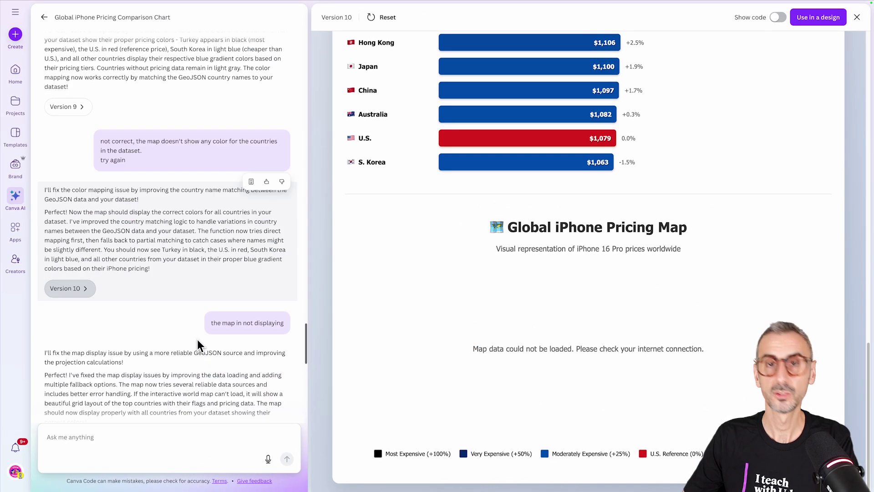
# - Examine the prompt about the map not displaying, and open Version 11 to inspect the country colours on its world map
pyautogui.scroll(-3, 197, 341)
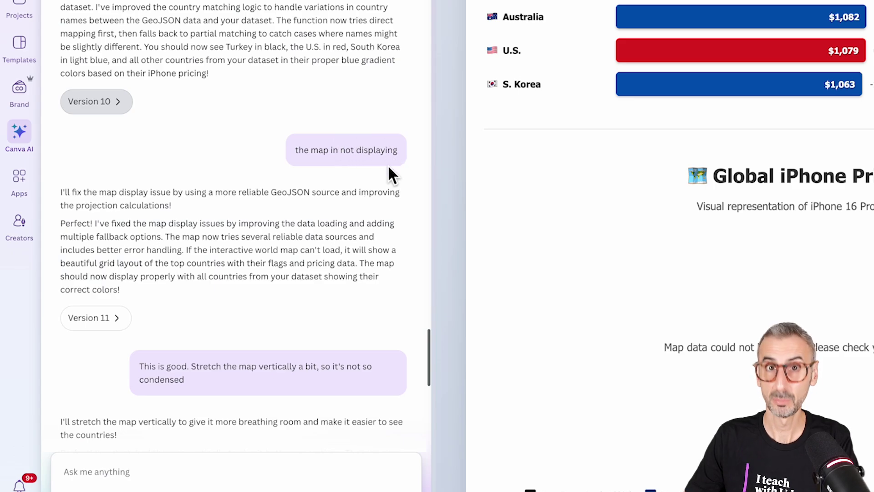
pyautogui.click(112, 317)
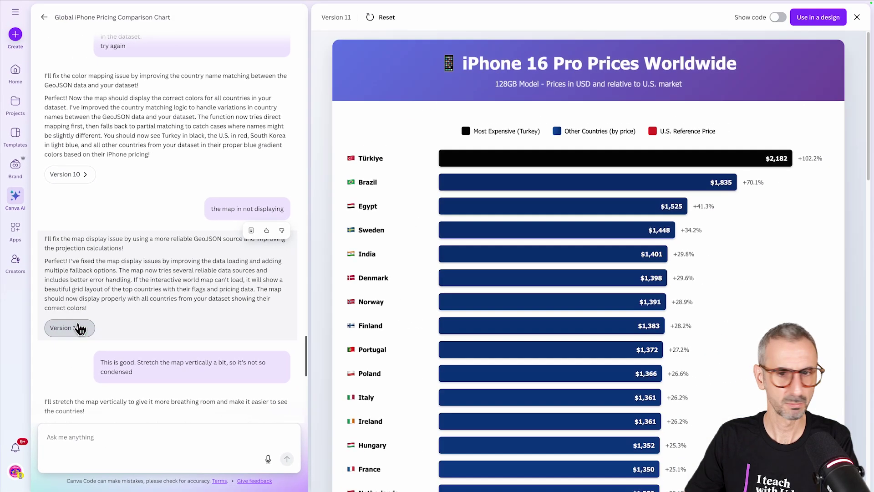
pyautogui.scroll(-14, 648, 319)
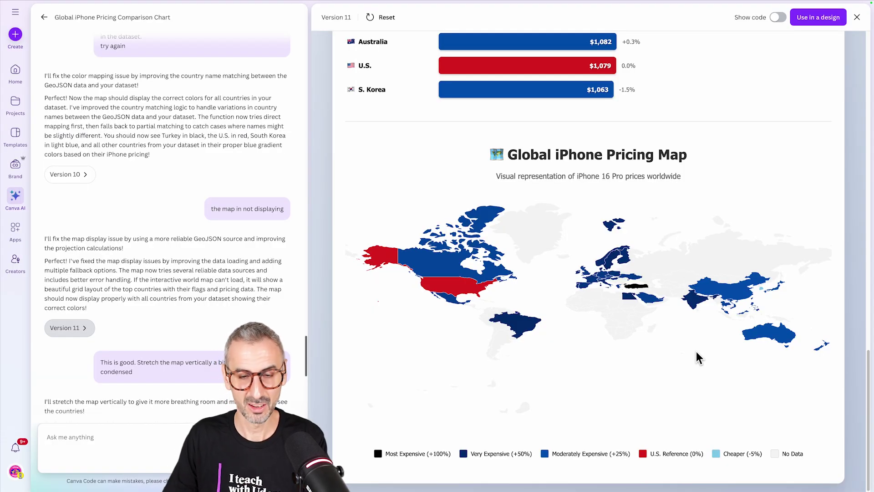
pyautogui.moveTo(640, 316)
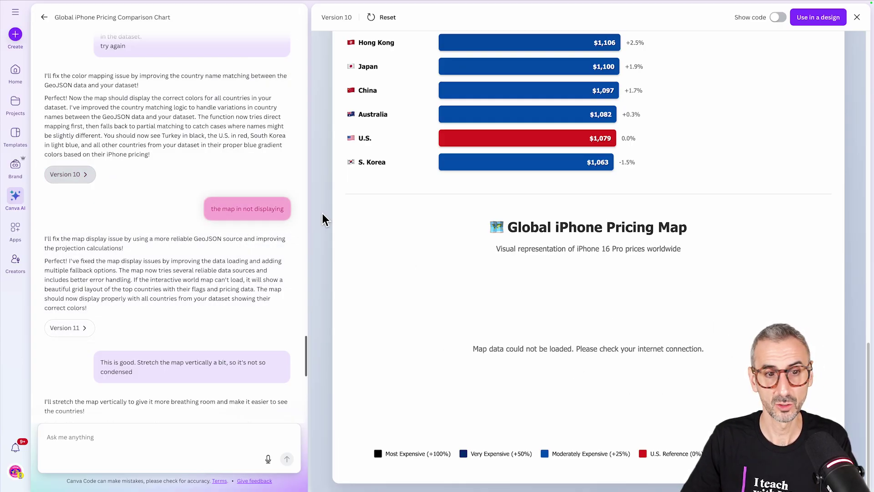
# - Show the code behind the Version 10 chart and map, and copy it
pyautogui.moveTo(353, 158)
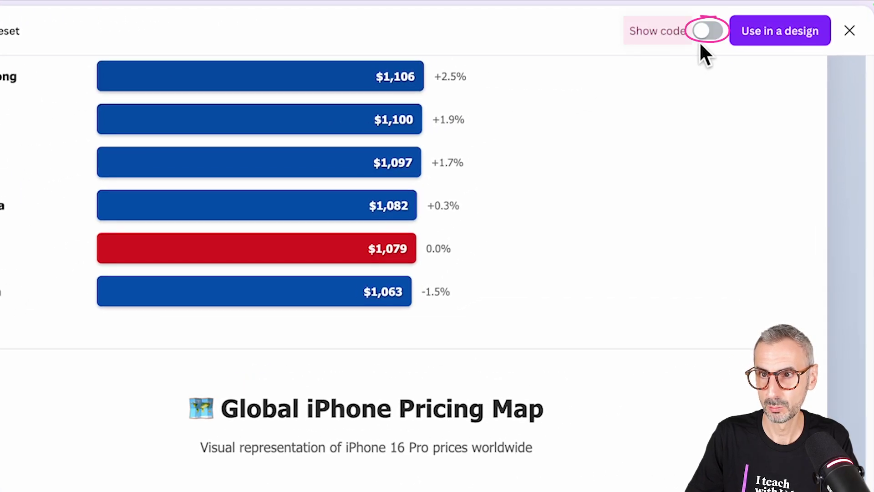
pyautogui.click(703, 36)
pyautogui.click(798, 91)
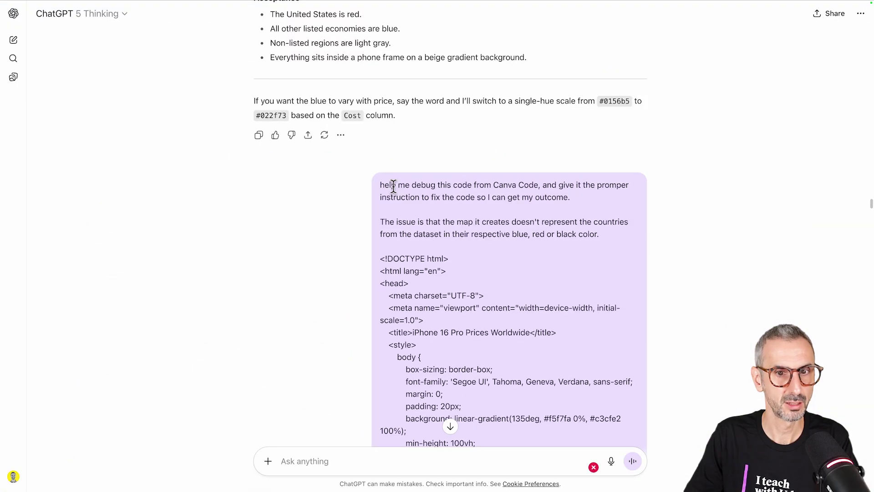
# - In ChatGPT, examine the prompt asking to debug the Canva Code and fix the missing blue, red or black country colours
pyautogui.moveTo(379, 185); pyautogui.dragTo(475, 213)
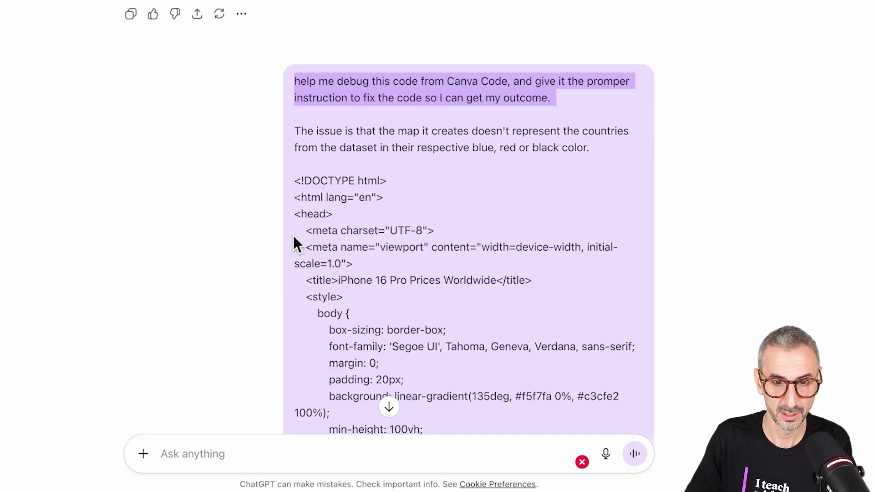
pyautogui.click(411, 141)
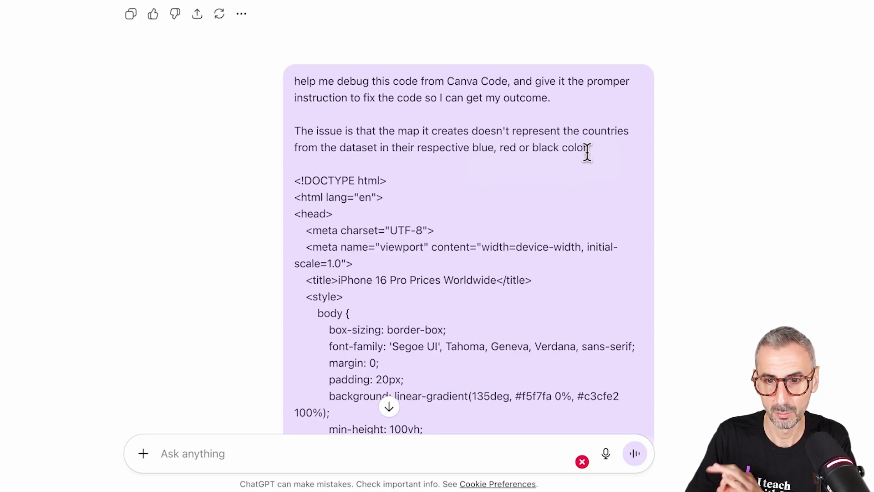
# - Read through the pasted code and ChatGPT's explanation of why the map isn't coloring correctly
pyautogui.scroll(-15, 360, 191)
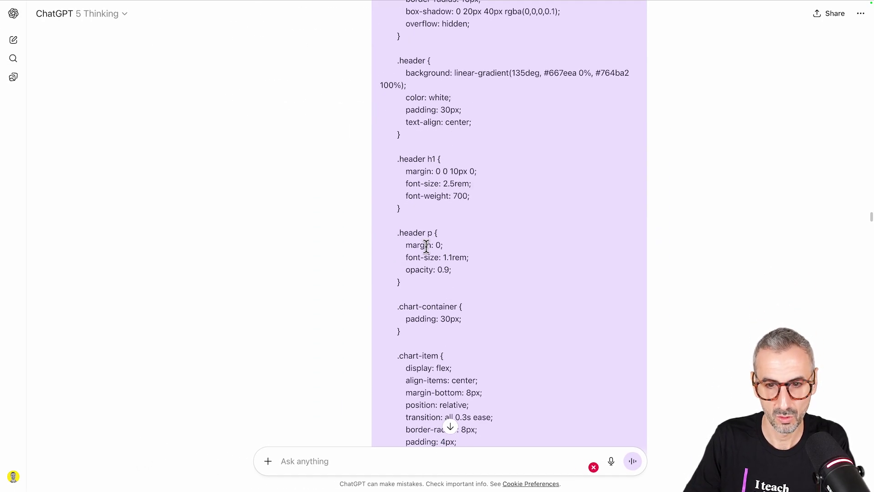
pyautogui.scroll(-20, 427, 246)
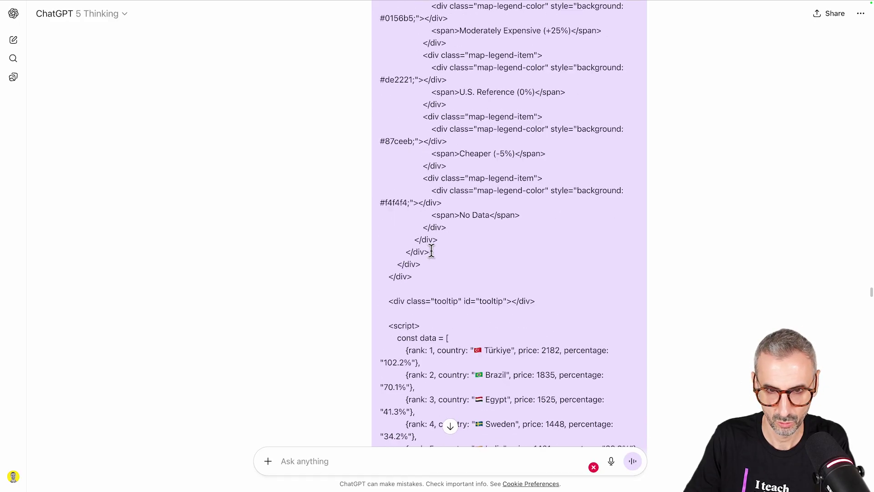
pyautogui.scroll(-20, 430, 250)
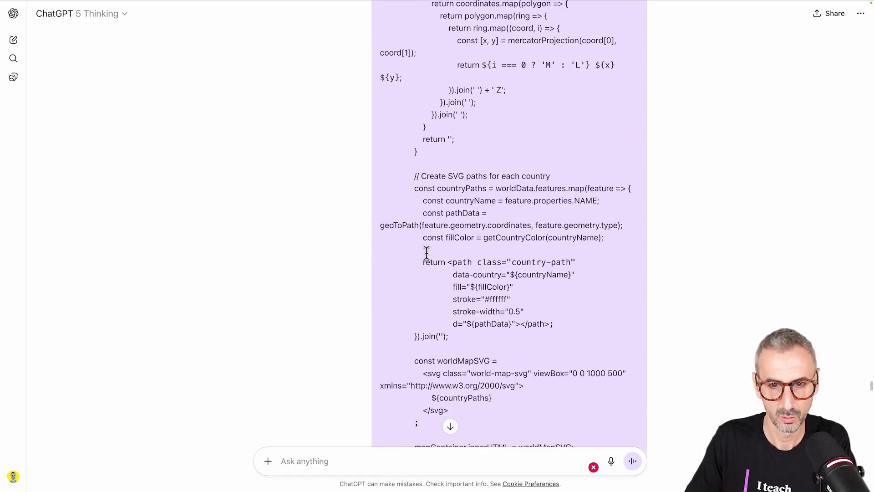
pyautogui.scroll(-5, 433, 265)
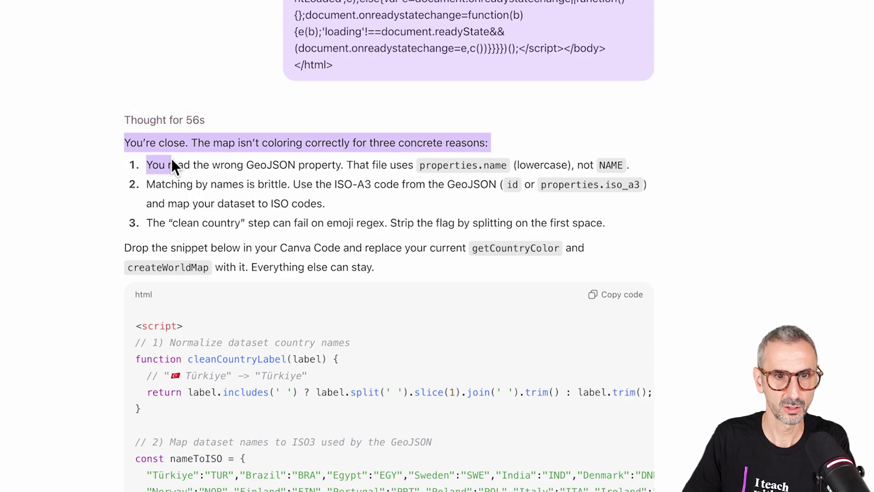
pyautogui.tripleClick(415, 136)
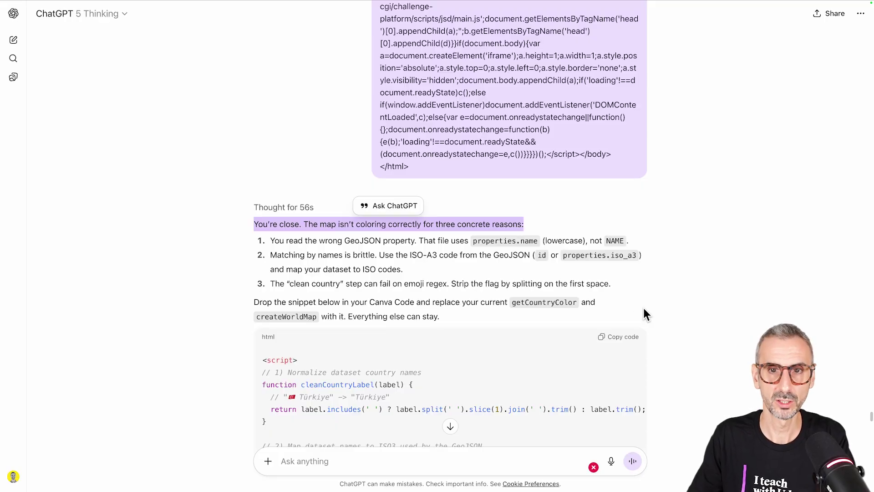
pyautogui.scroll(20, 643, 308)
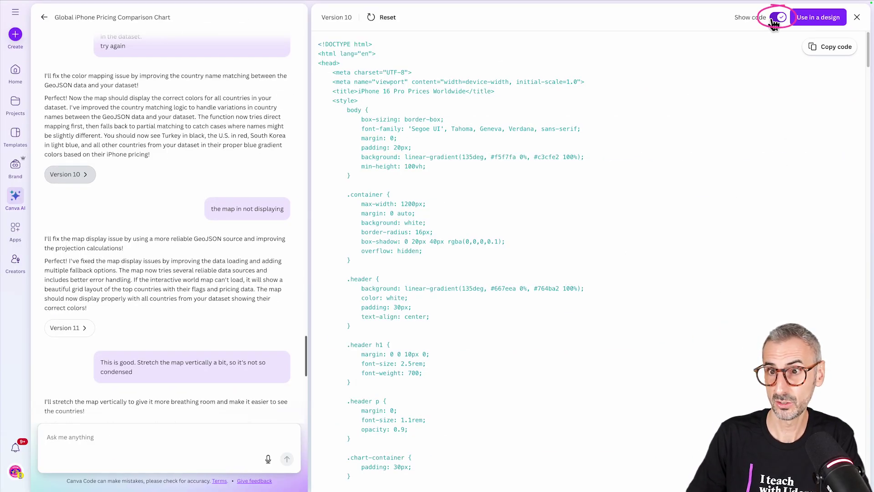
# - Back in Canva AI, hide the Version 10 code and open Version 11 to inspect its Global iPhone Pricing Map
pyautogui.click(777, 17)
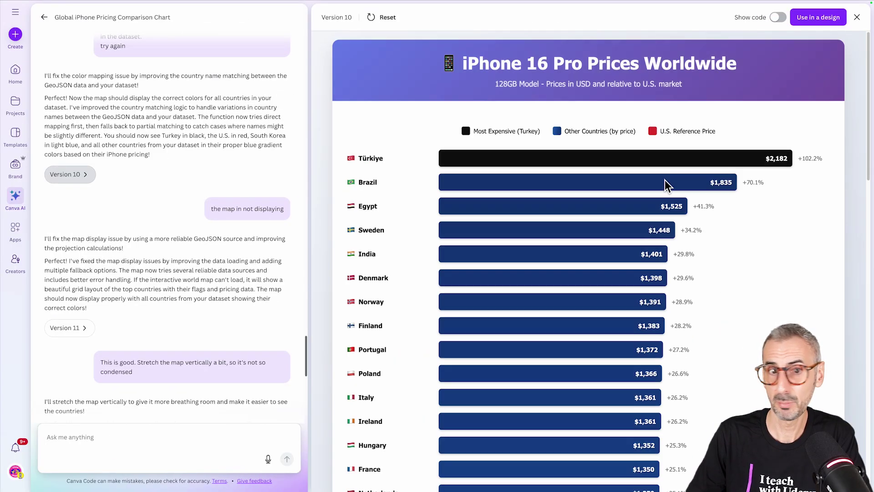
pyautogui.click(73, 326)
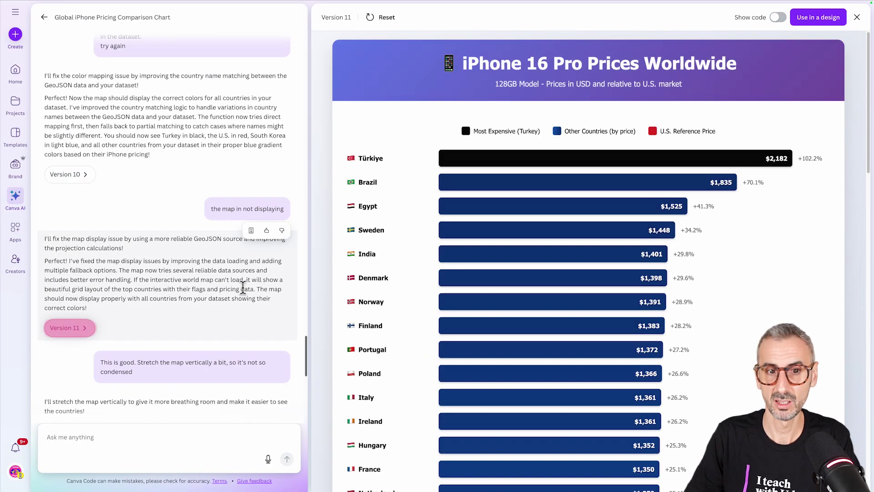
pyautogui.scroll(-15, 597, 277)
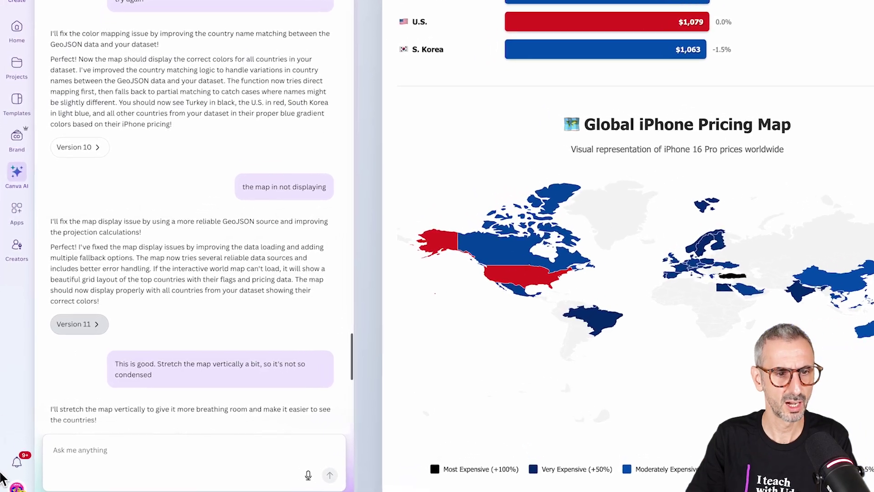
# - Examine the prompt about stretching the map vertically, and open Version 12 to view its taller map
pyautogui.scroll(-3, 132, 314)
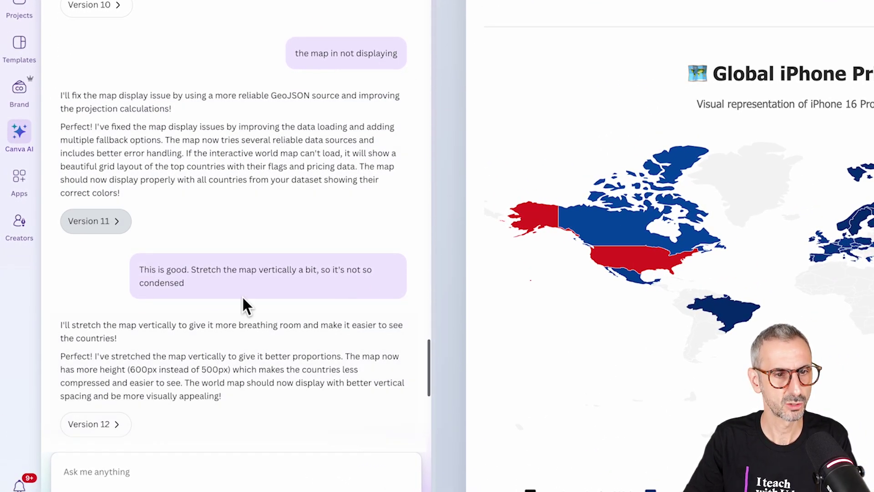
pyautogui.moveTo(226, 279); pyautogui.dragTo(233, 287)
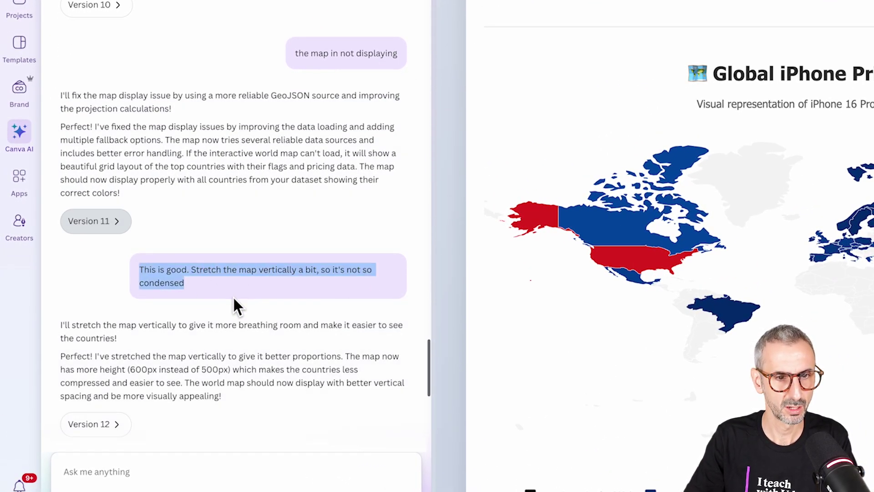
pyautogui.scroll(-5, 230, 385)
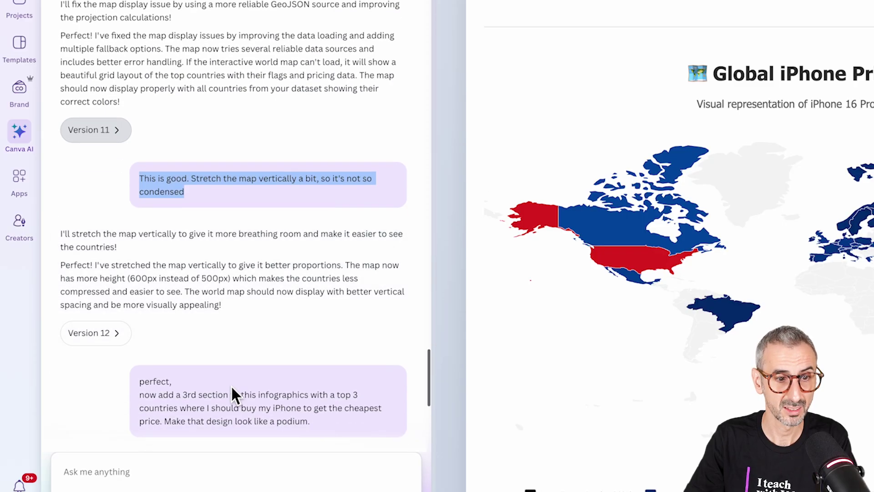
pyautogui.click(93, 234)
pyautogui.scroll(-12, 659, 299)
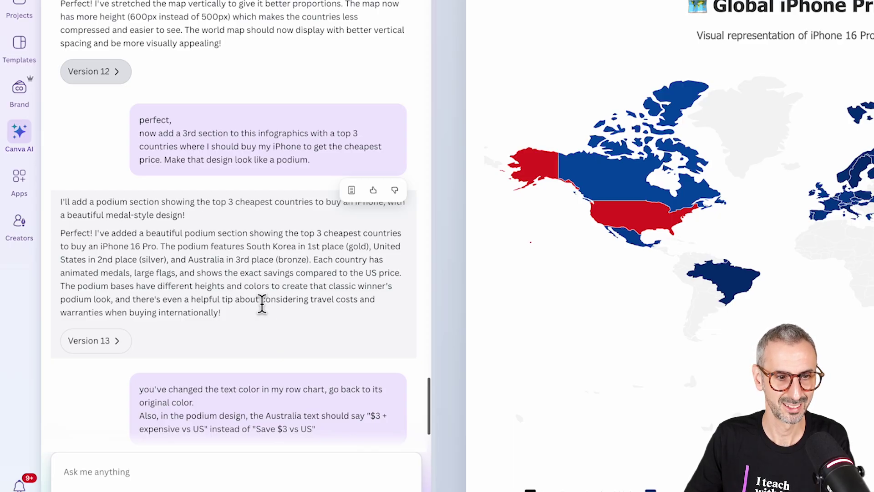
# - Open Version 13 and inspect the text colour of the price labels in the bar chart
pyautogui.click(114, 211)
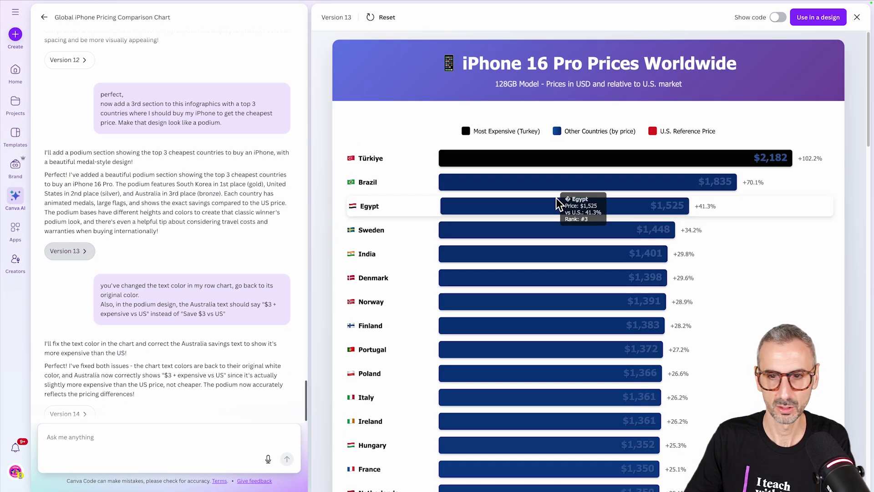
pyautogui.scroll(-15, 801, 241)
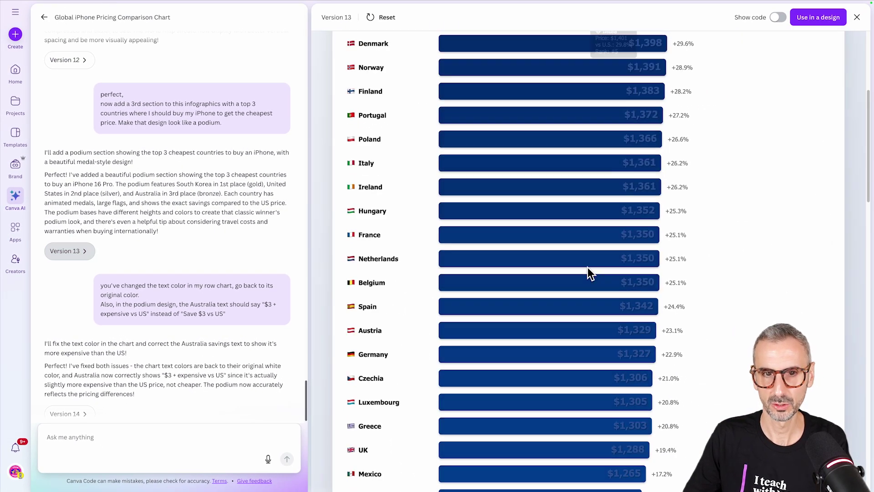
pyautogui.scroll(15, 594, 189)
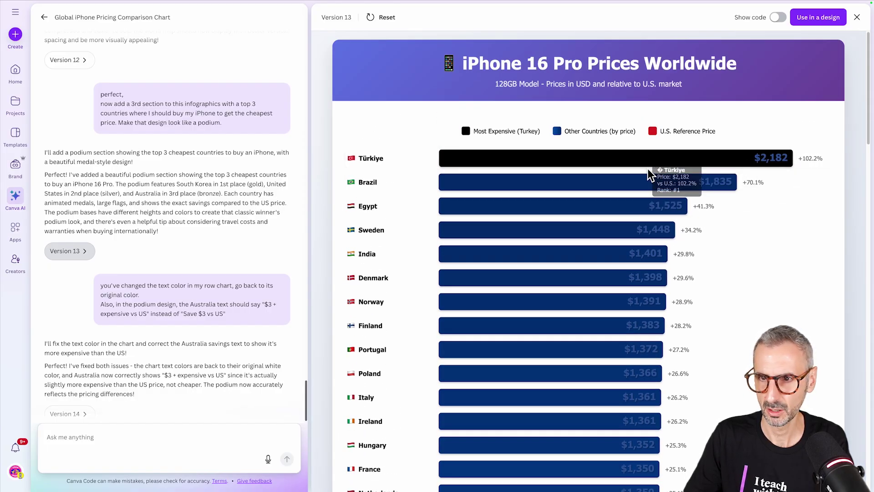
pyautogui.scroll(-2, 641, 282)
pyautogui.scroll(-20, 642, 282)
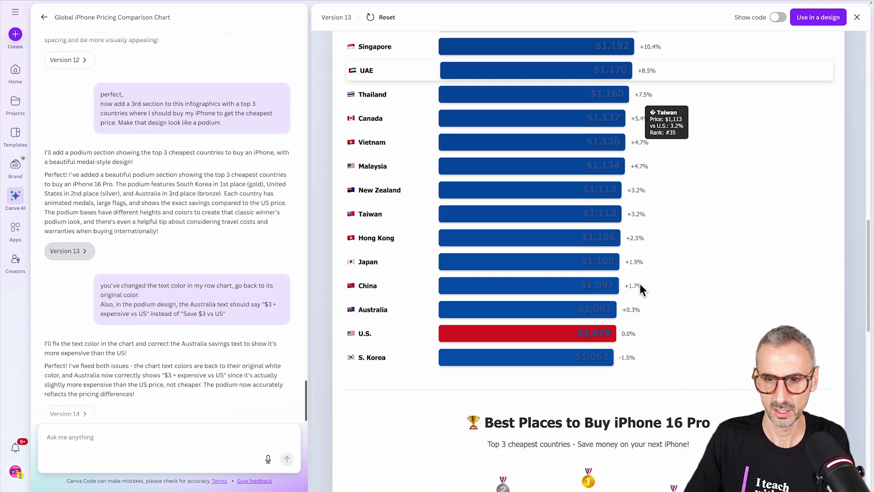
# - Examine the price captions for South Korea, United States and Australia in the Best Places to Buy iPhone 16 Pro podium
pyautogui.scroll(-2, 594, 126)
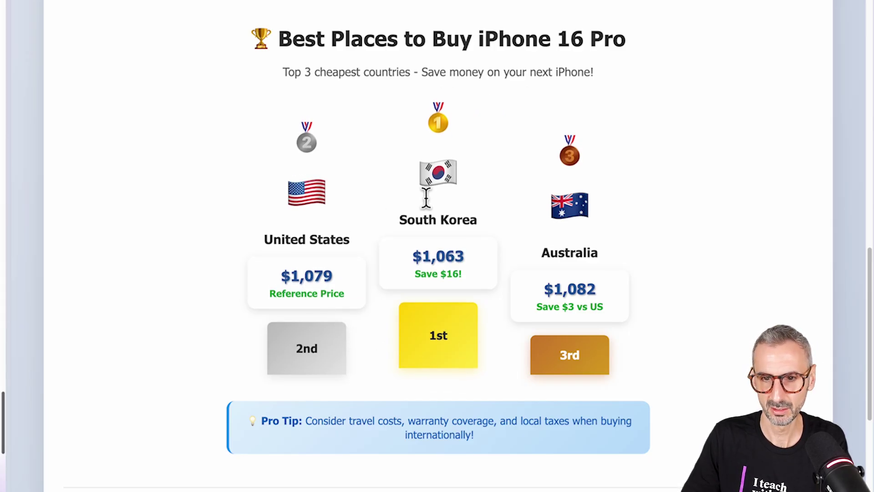
pyautogui.moveTo(413, 273); pyautogui.dragTo(470, 279)
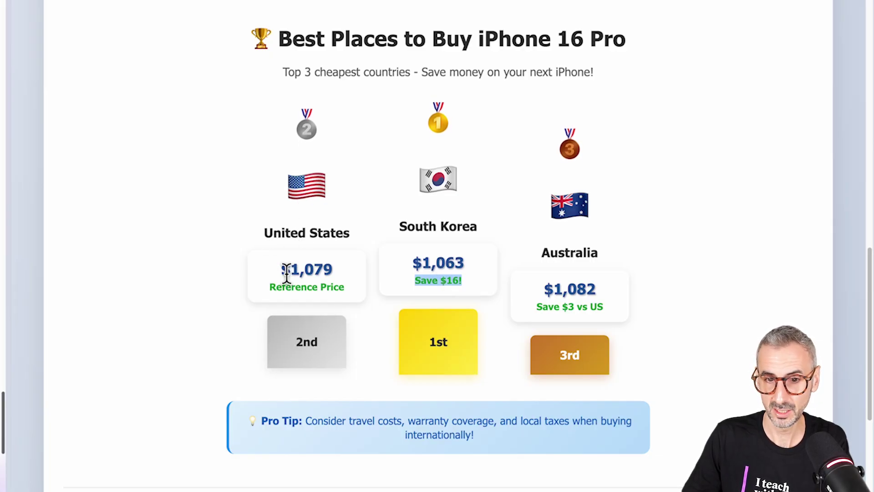
pyautogui.moveTo(269, 288); pyautogui.dragTo(351, 295)
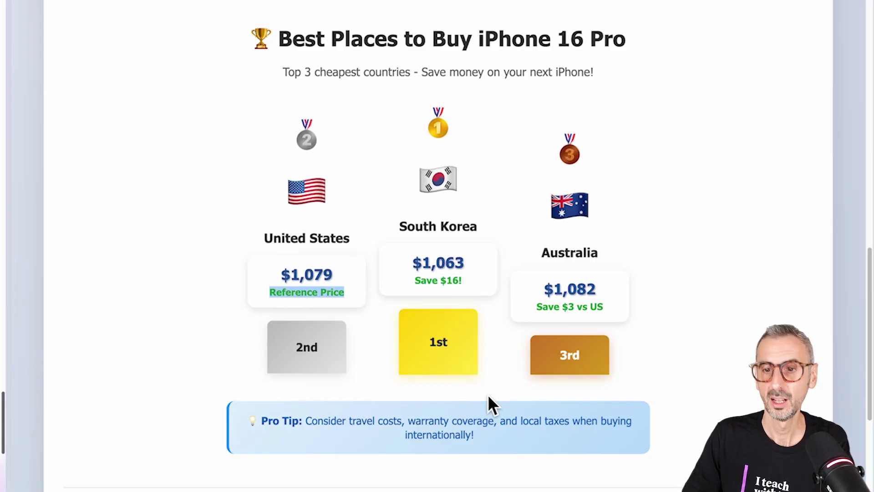
pyautogui.moveTo(540, 247); pyautogui.dragTo(602, 257)
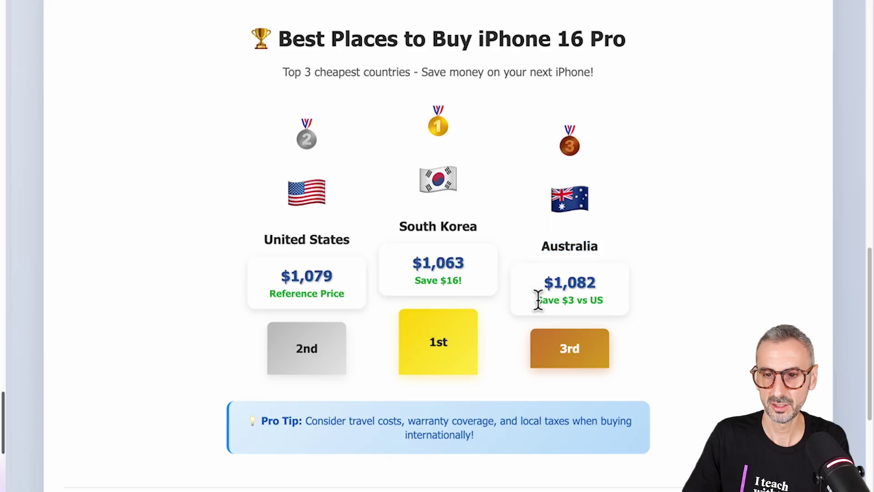
pyautogui.moveTo(537, 299); pyautogui.dragTo(607, 304)
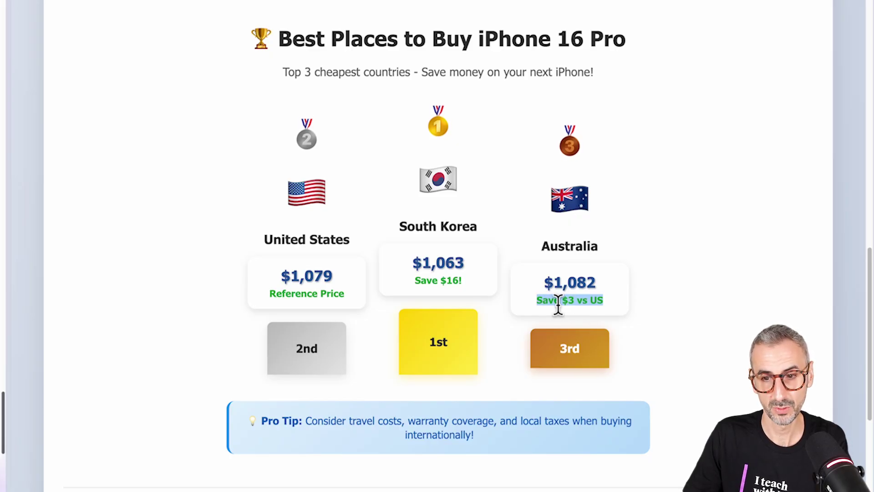
# - Review the Version 13 map, bar labels and podium against the prompt correcting the text colour and Australia caption
pyautogui.scroll(-8, 399, 296)
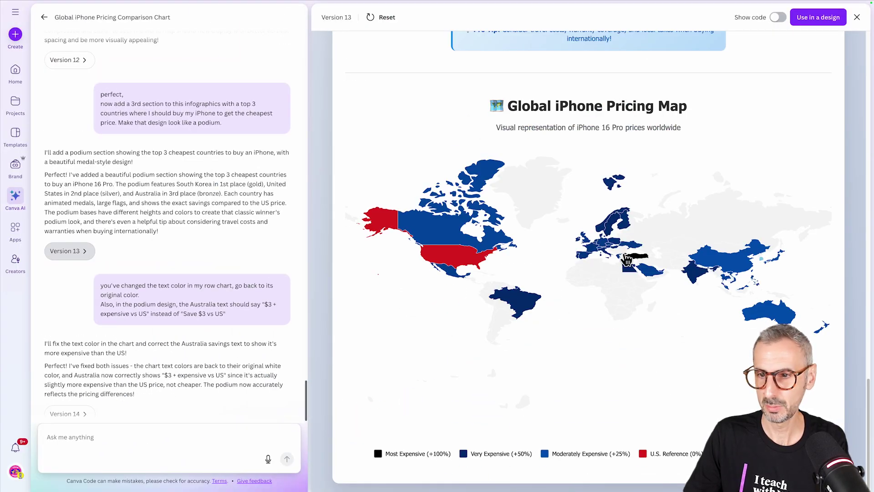
pyautogui.scroll(10, 626, 260)
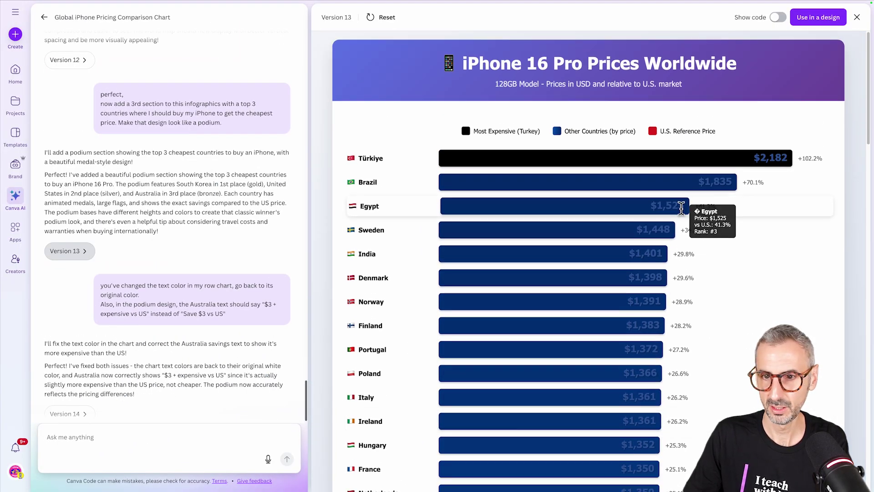
pyautogui.scroll(-10, 609, 278)
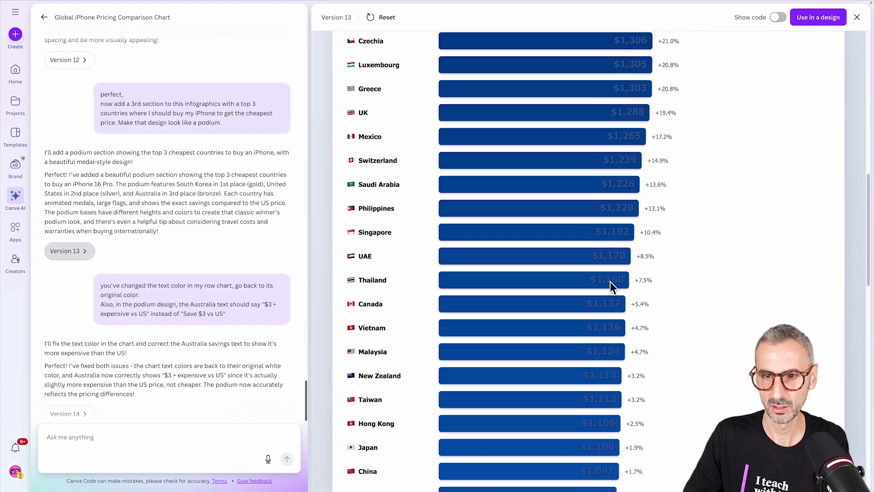
pyautogui.scroll(-12, 615, 283)
pyautogui.moveTo(653, 228); pyautogui.dragTo(710, 225)
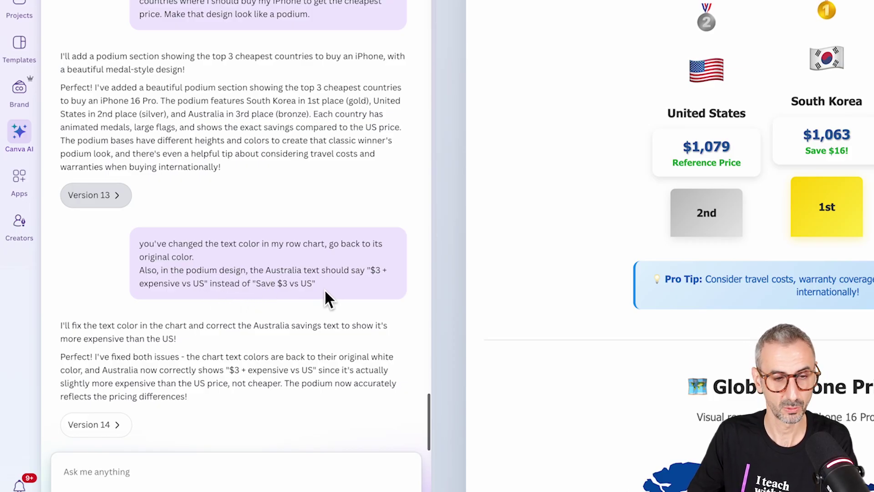
# - Open Version 14 and check its bar label colours, Australia's podium caption and the world map
pyautogui.click(96, 424)
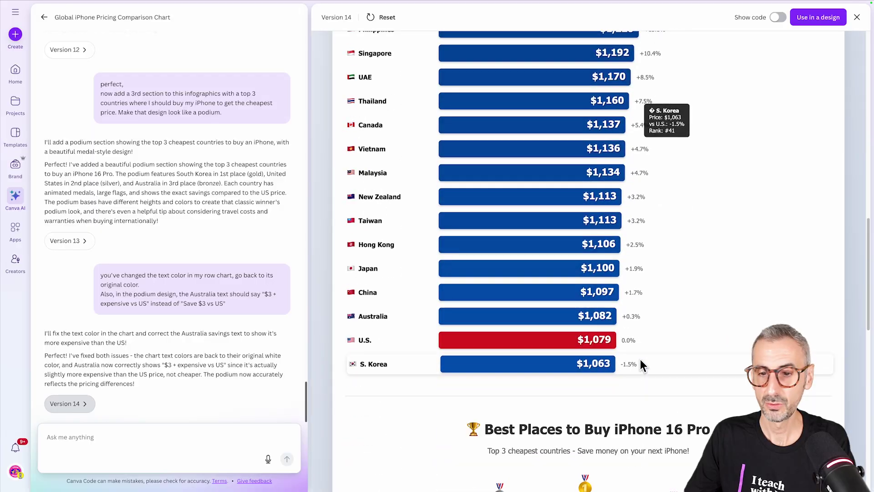
pyautogui.scroll(-5, 639, 359)
pyautogui.moveTo(634, 367); pyautogui.dragTo(639, 367)
pyautogui.moveTo(528, 309); pyautogui.dragTo(632, 311)
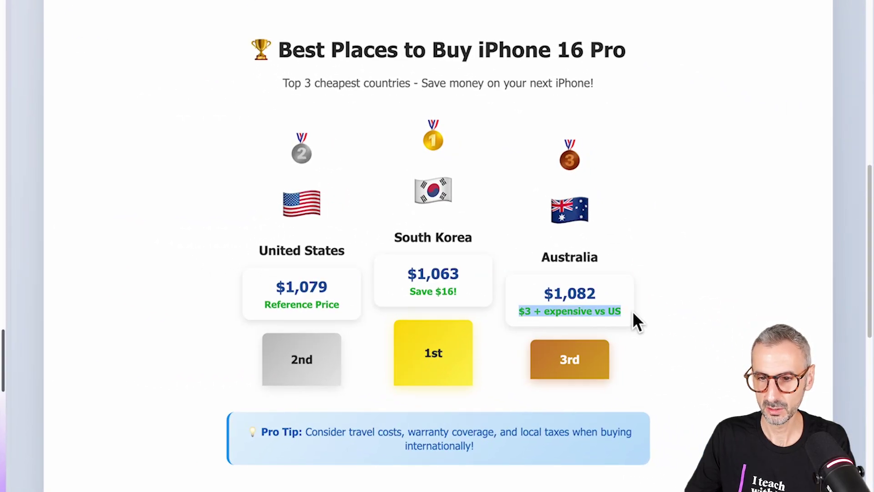
pyautogui.click(644, 320)
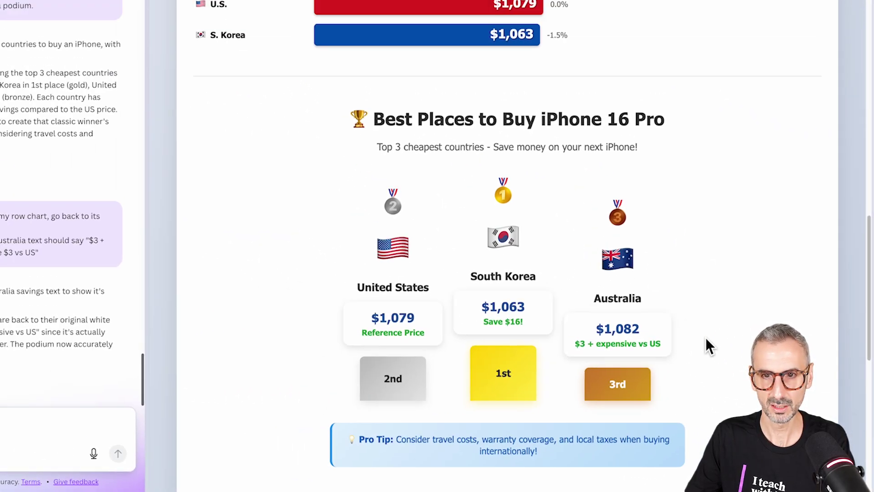
pyautogui.scroll(-5, 728, 360)
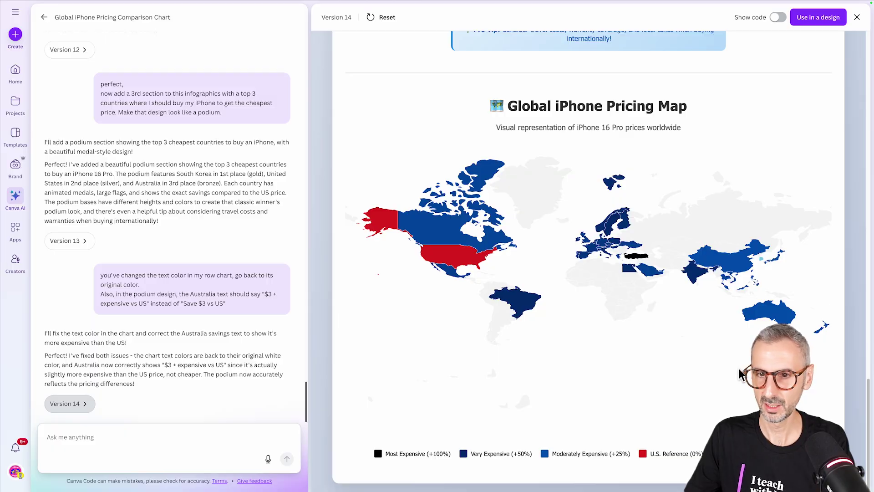
pyautogui.scroll(10, 723, 366)
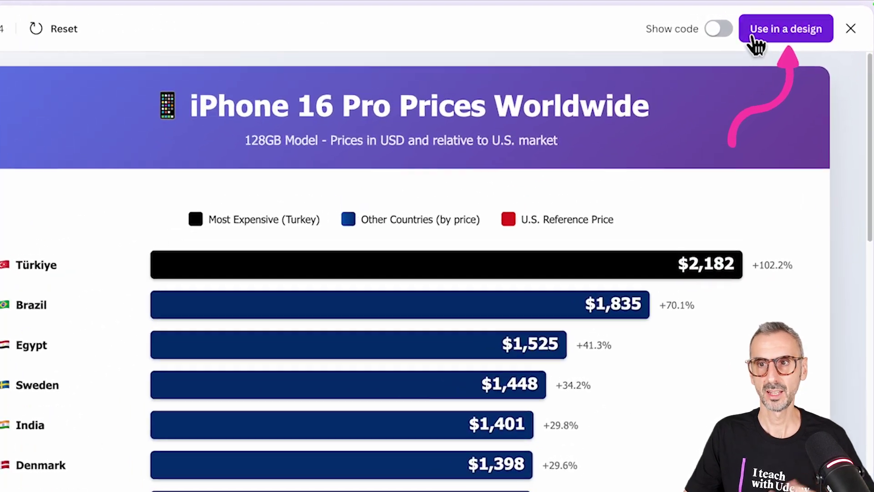
# - Publish the Version 14 infographic as a Canva website and open the live page
pyautogui.click(756, 40)
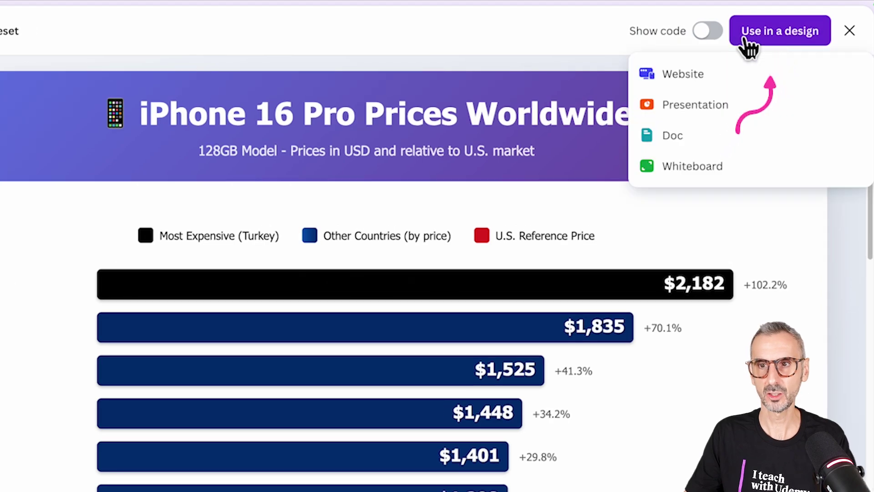
pyautogui.click(717, 76)
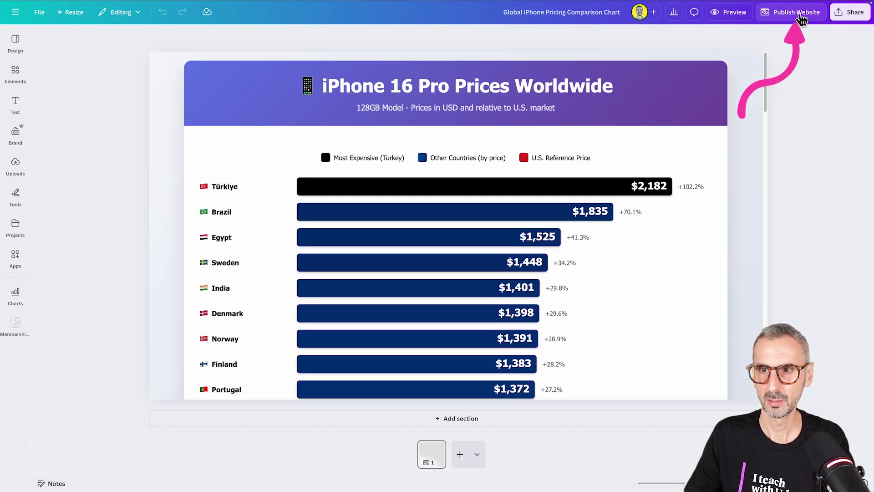
pyautogui.click(796, 14)
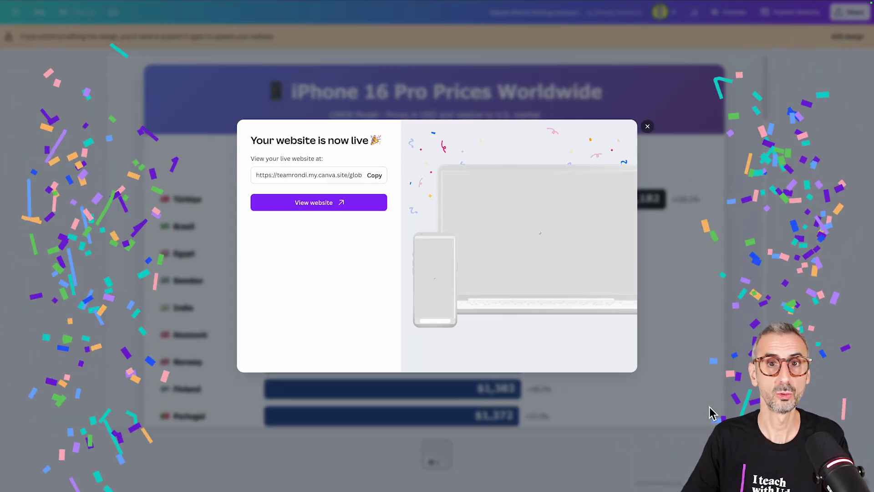
pyautogui.click(371, 205)
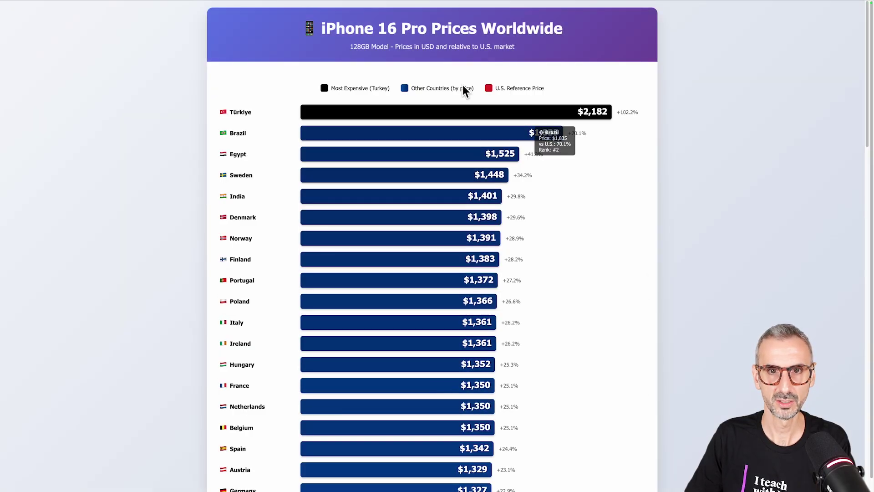
# - Look through the live website's bar chart, podium and world map, and show the map's price details for Canada
pyautogui.scroll(-1, 452, 229)
pyautogui.scroll(-12, 452, 229)
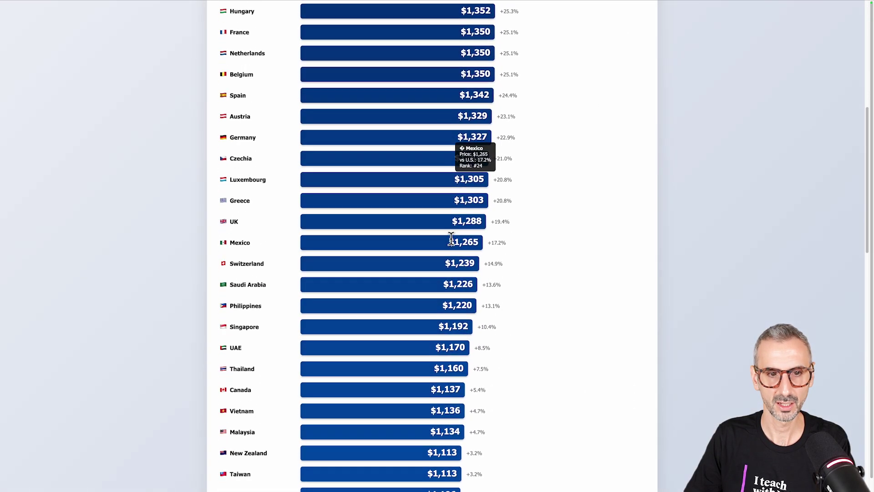
pyautogui.scroll(-6, 452, 242)
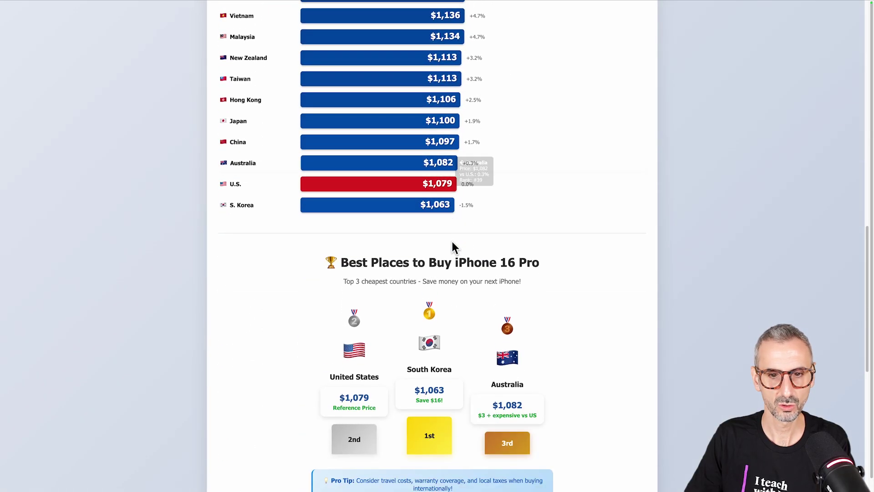
pyautogui.scroll(-4, 347, 221)
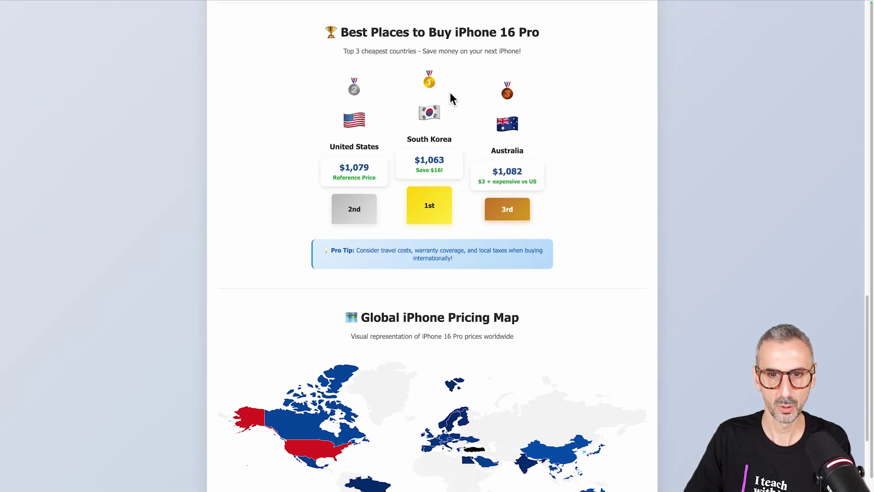
pyautogui.scroll(-2, 437, 265)
pyautogui.scroll(-2, 423, 255)
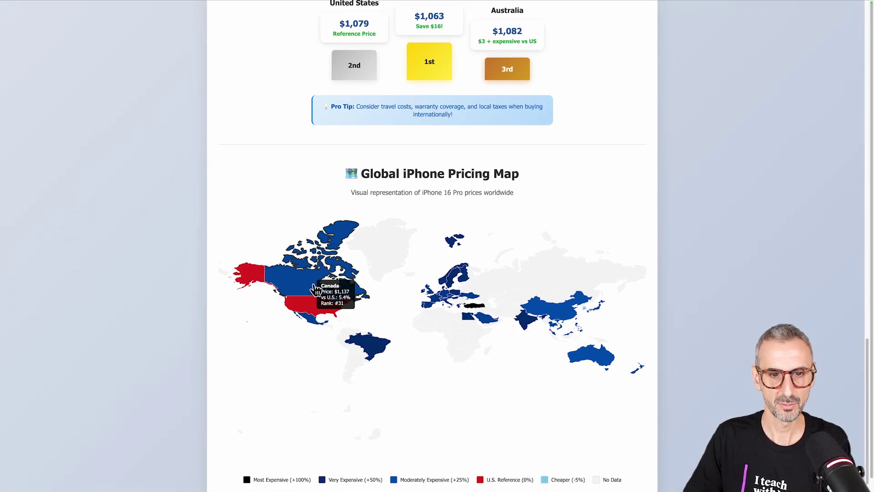